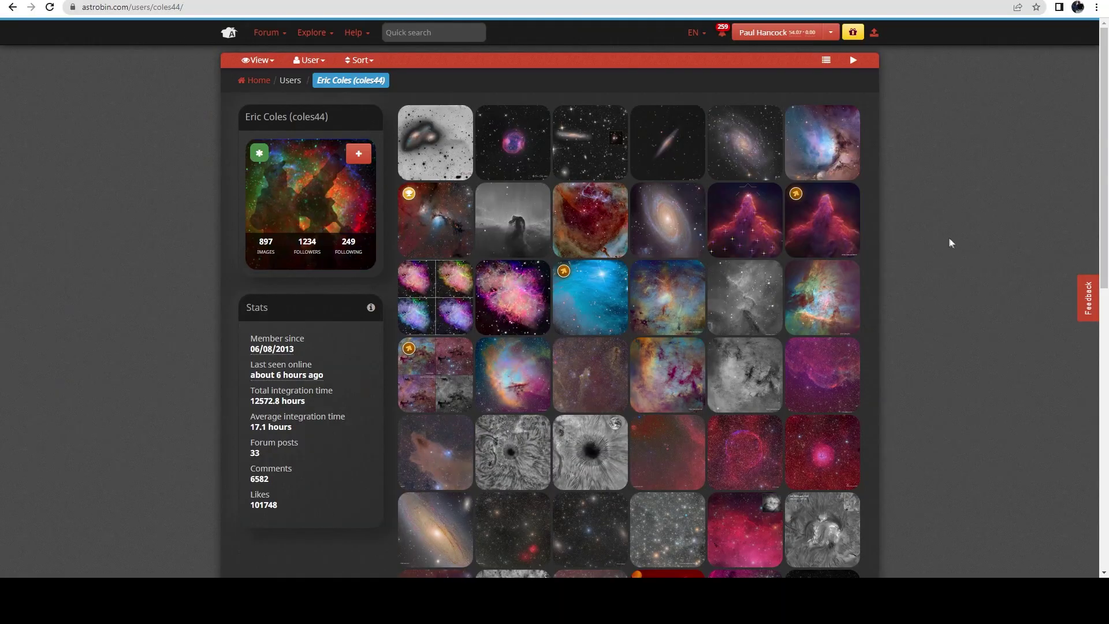
Step: Enter 0.00182 as the GHS symmetry point for Image26
scroll(923, 170, down, 2)
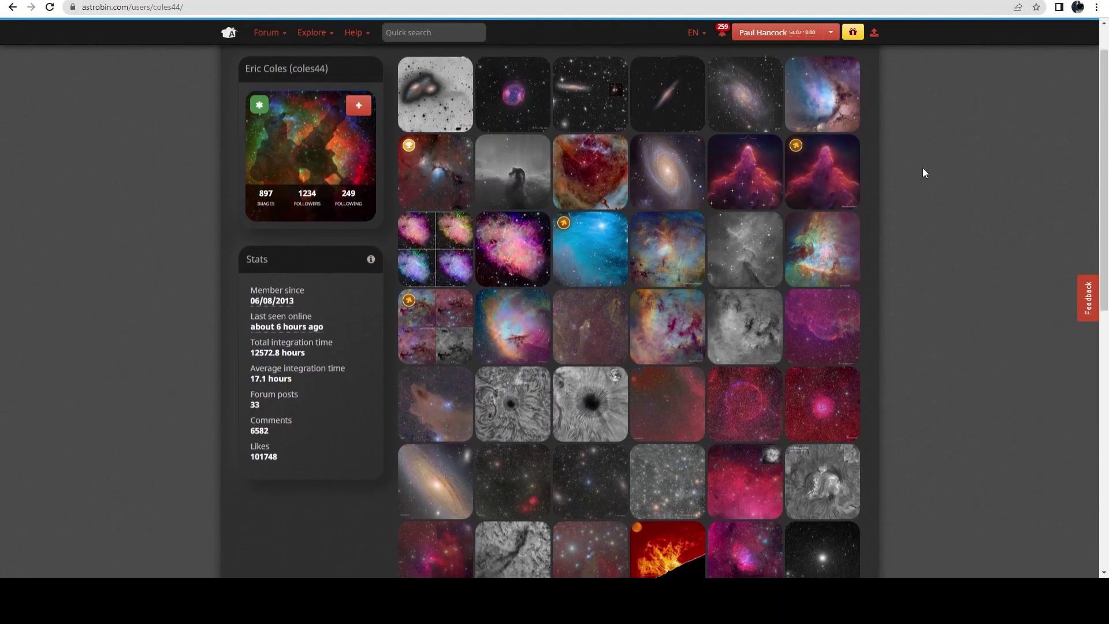
scroll(923, 170, down, 2)
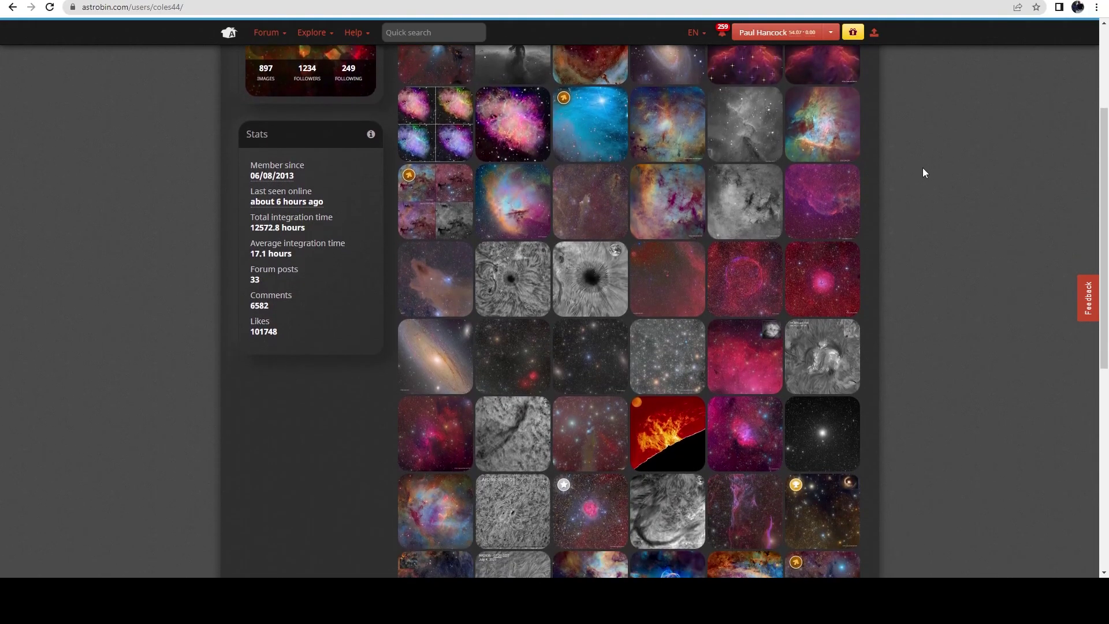
scroll(926, 172, down, 3)
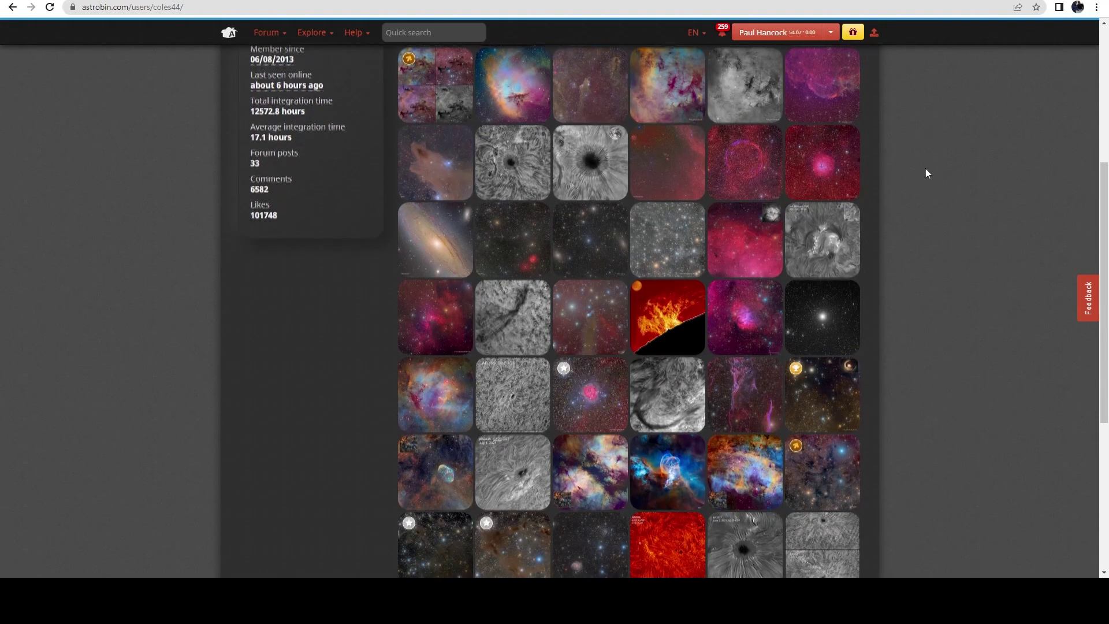
scroll(930, 185, down, 2)
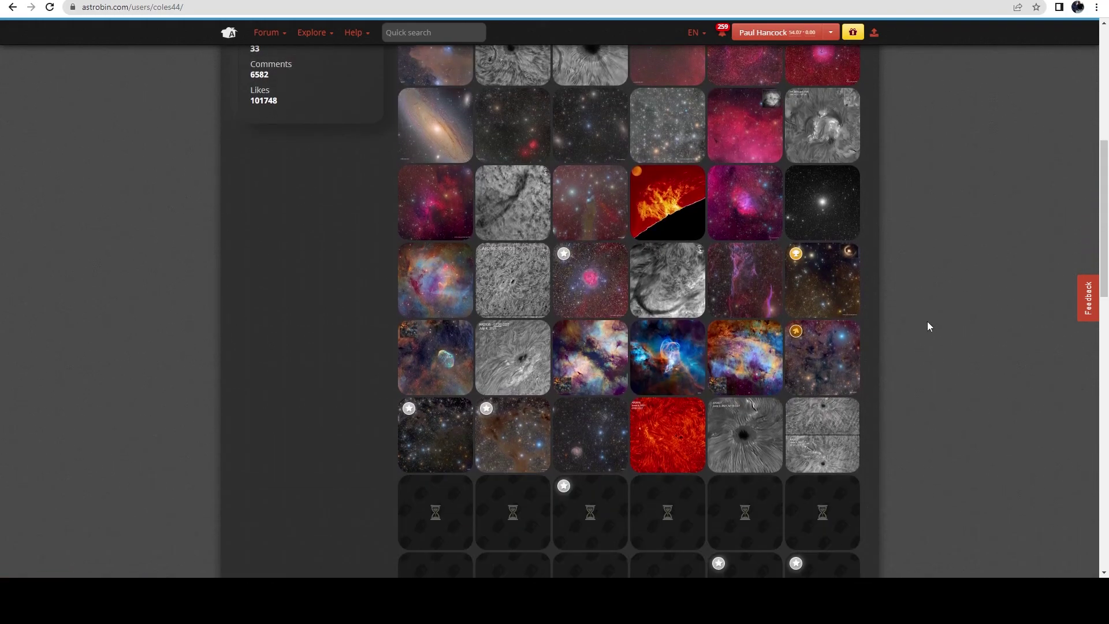
scroll(928, 321, down, 1)
scroll(928, 322, down, 3)
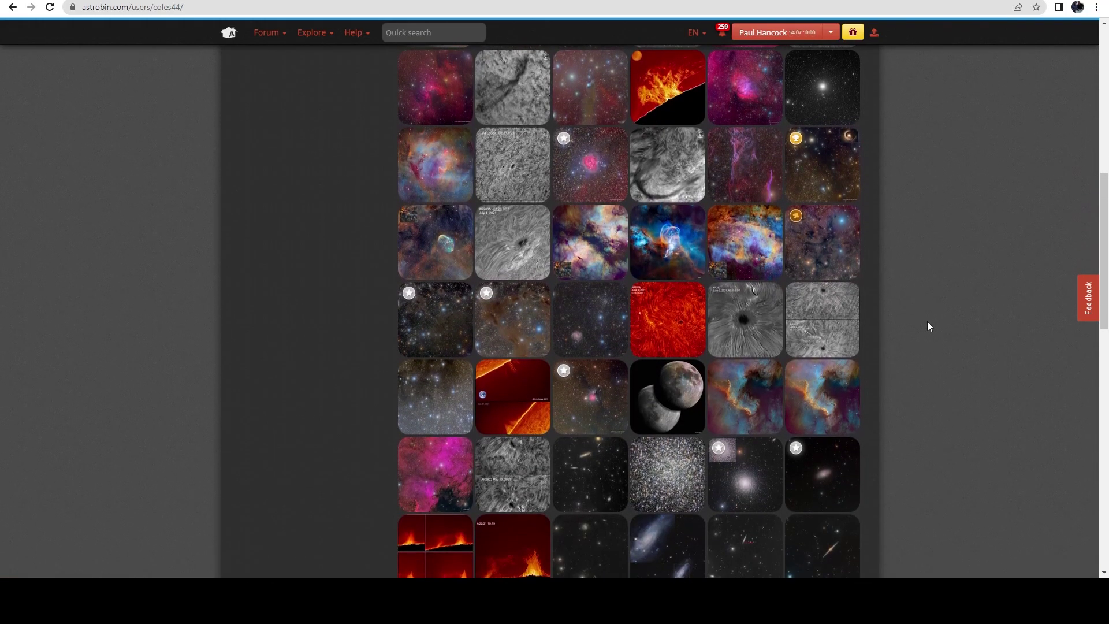
scroll(929, 326, down, 3)
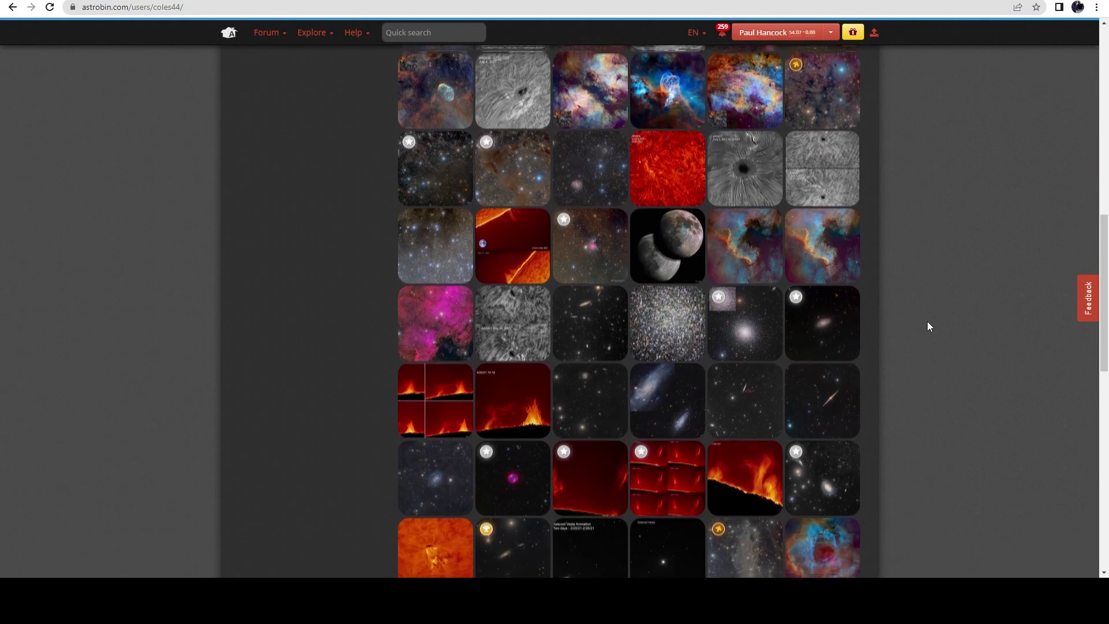
scroll(929, 326, down, 3)
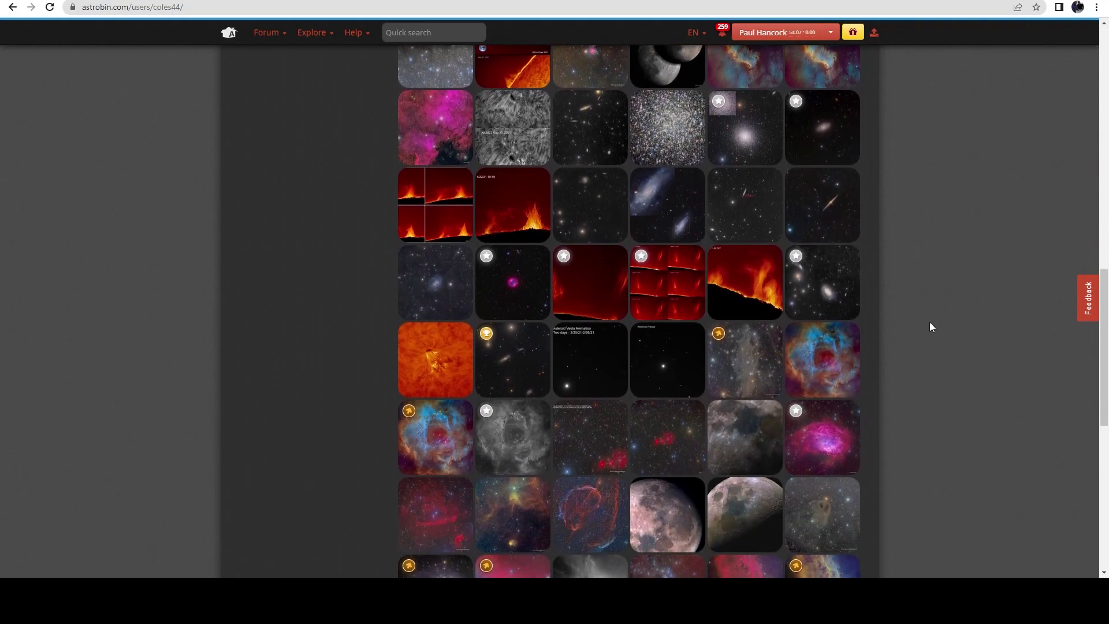
scroll(930, 324, down, 3)
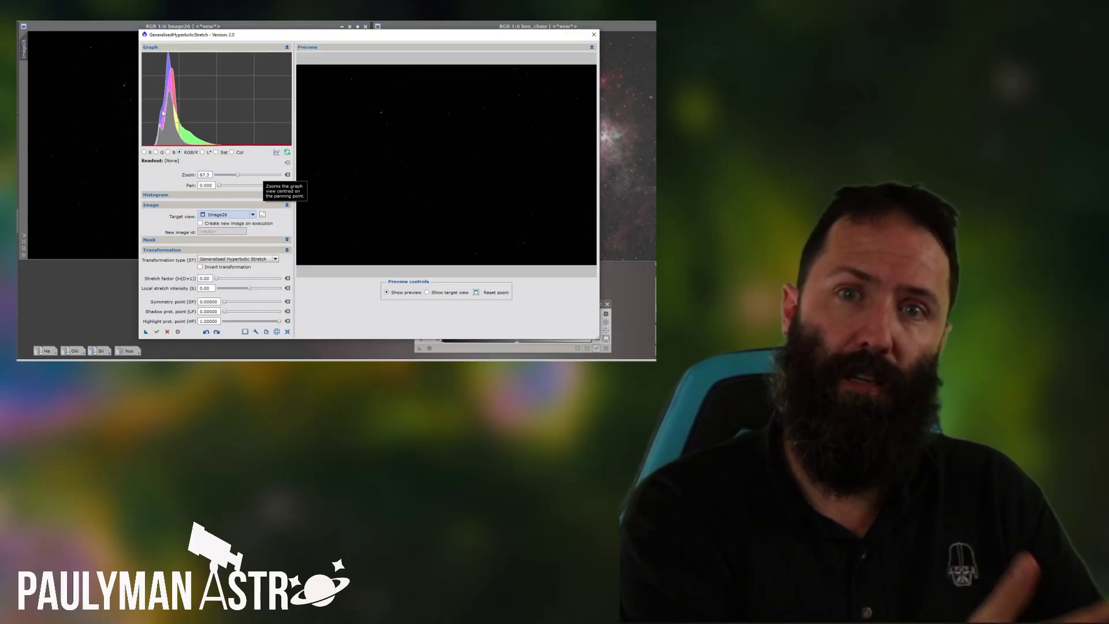
drag(218, 302, 206, 303)
text(00182)
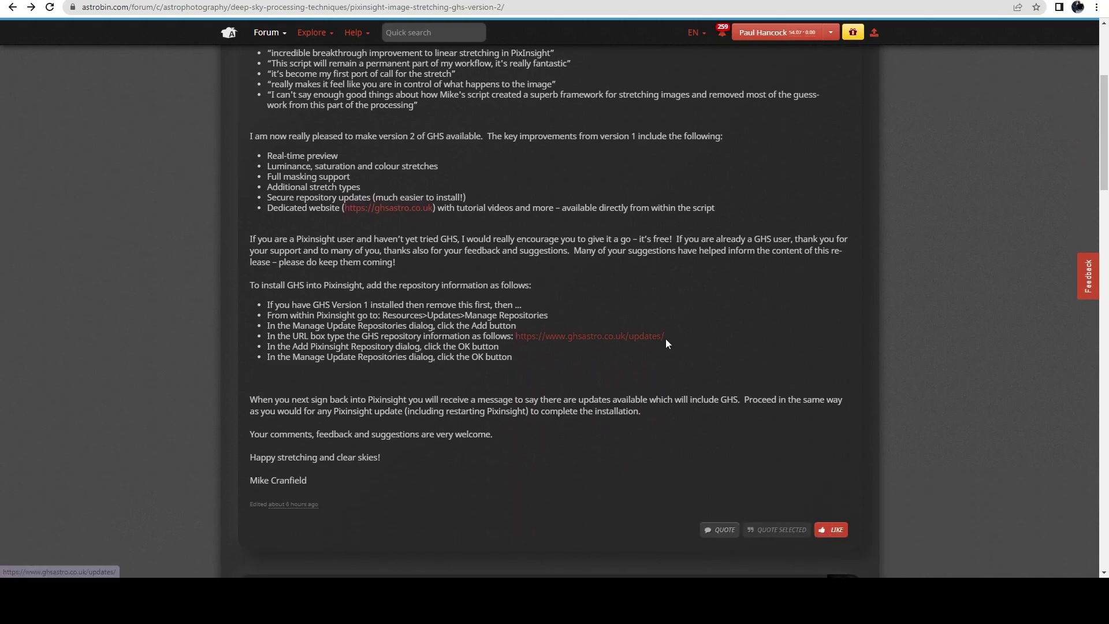
drag(665, 338, 516, 336)
right_click(523, 333)
Step: Copy the GHS address and bring up PixInsight's Manage Update Repositories list
click(565, 438)
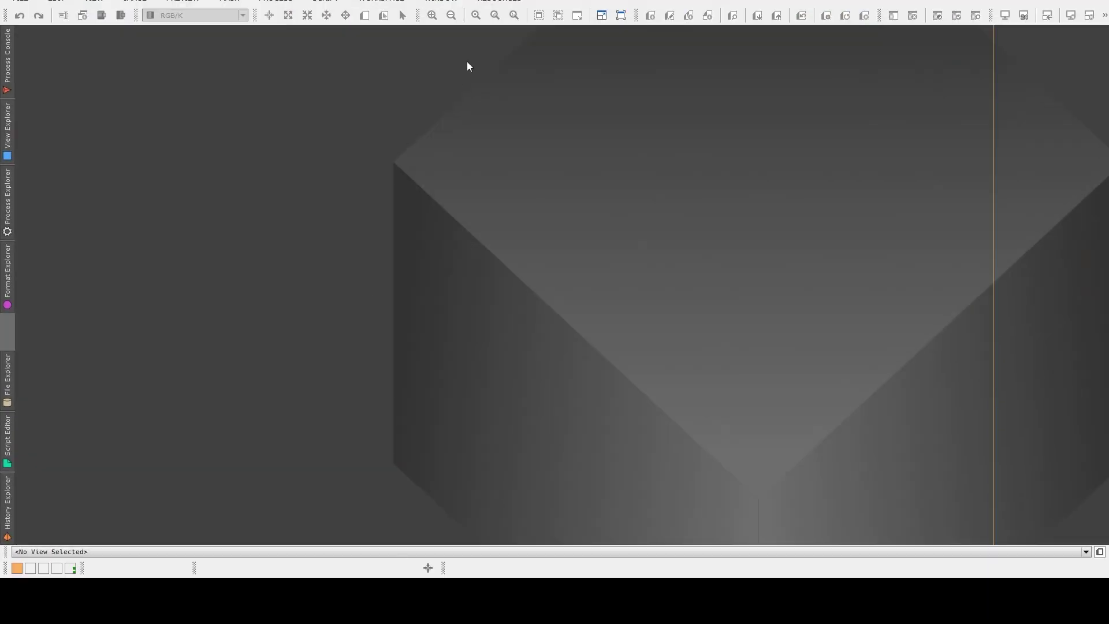
click(488, 3)
mouse_move(529, 60)
click(619, 63)
click(387, 360)
key(ctrl+v)
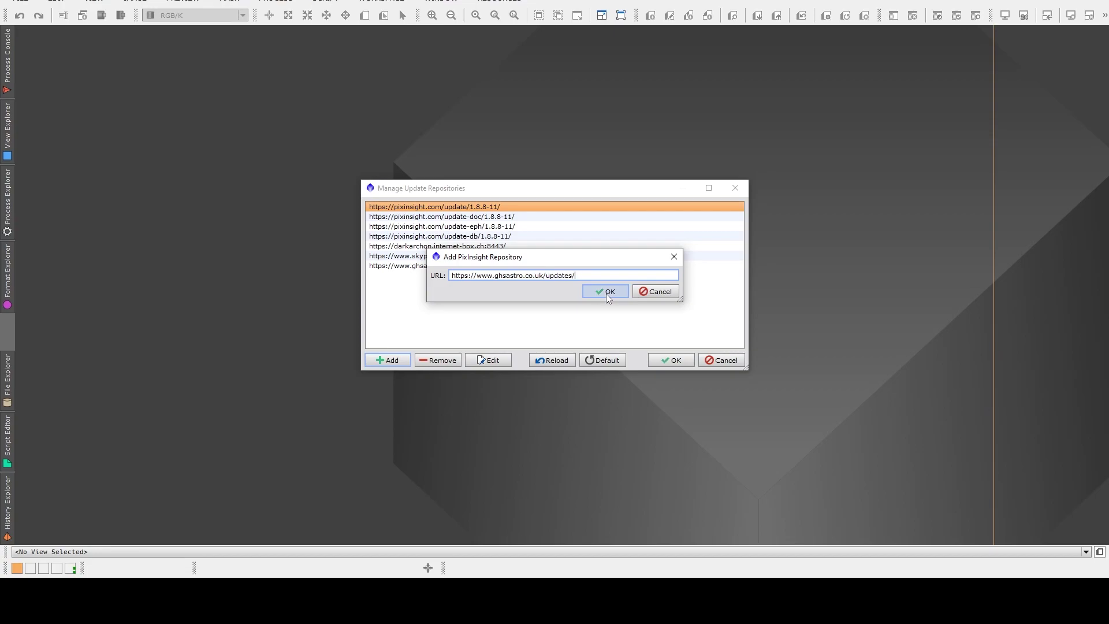
drag(585, 257, 685, 238)
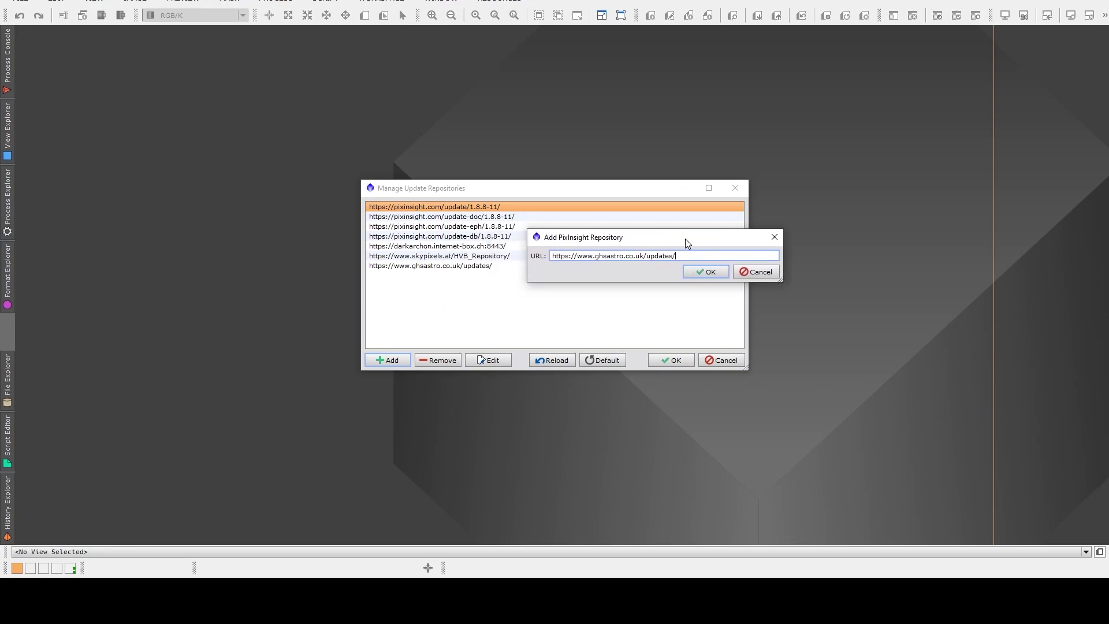
click(756, 272)
click(672, 360)
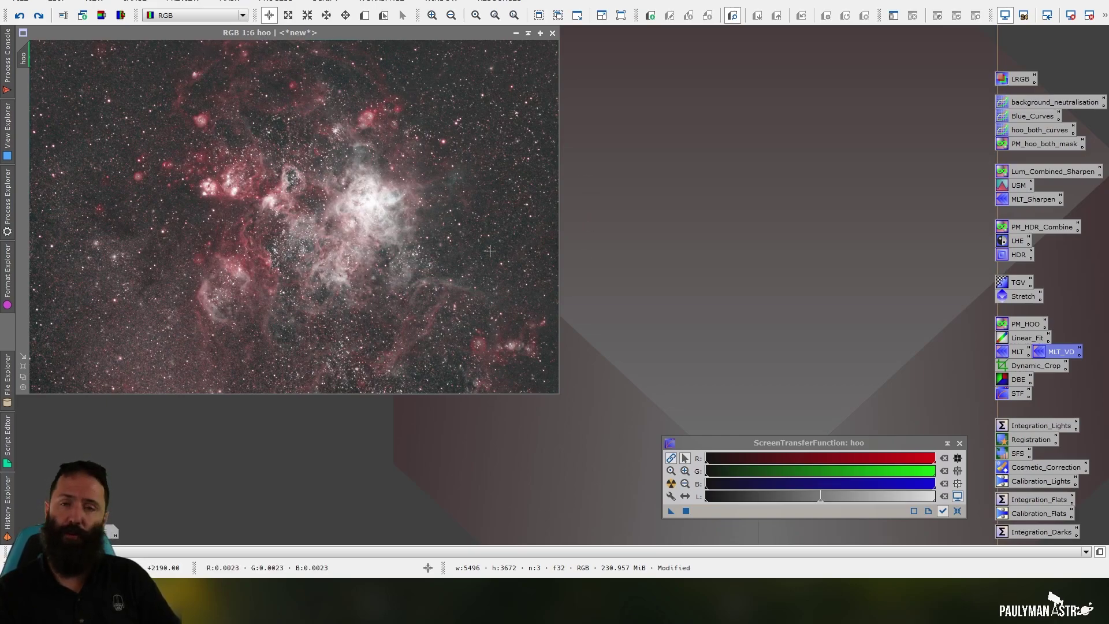
Step: Launch the GeneralisedHyperbolicStretch v2.0 script from Script > Utilities
click(323, 2)
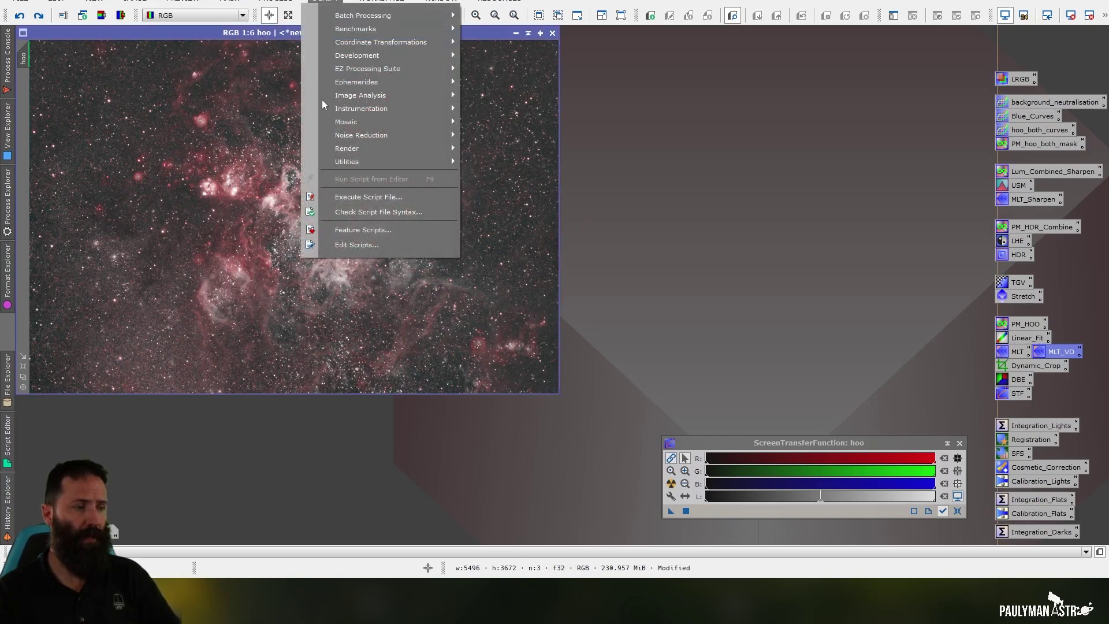
mouse_move(452, 157)
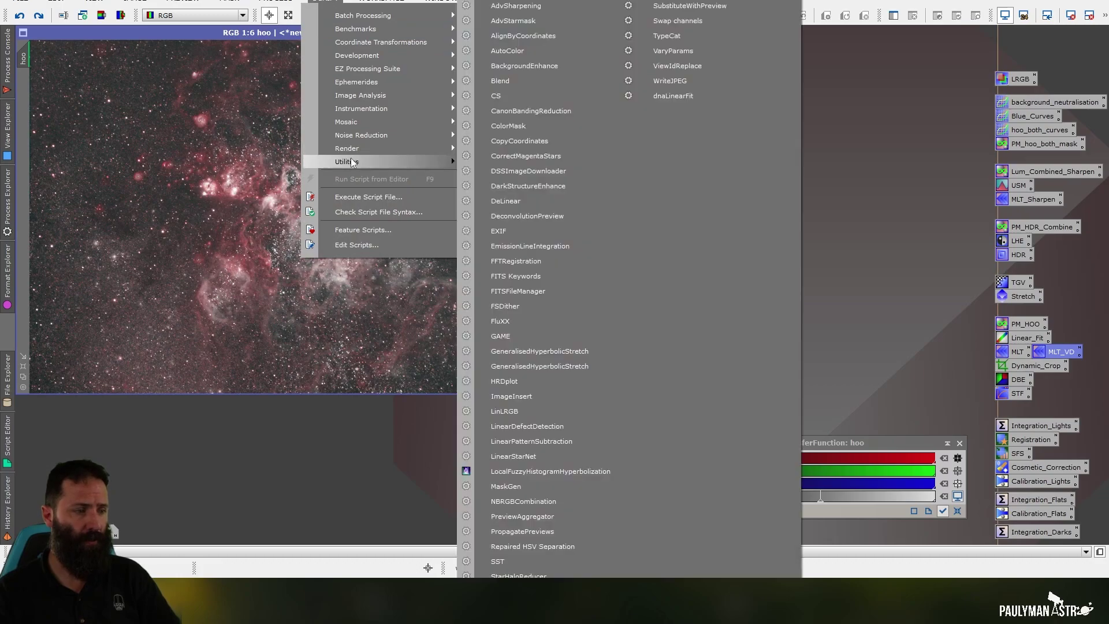
click(561, 365)
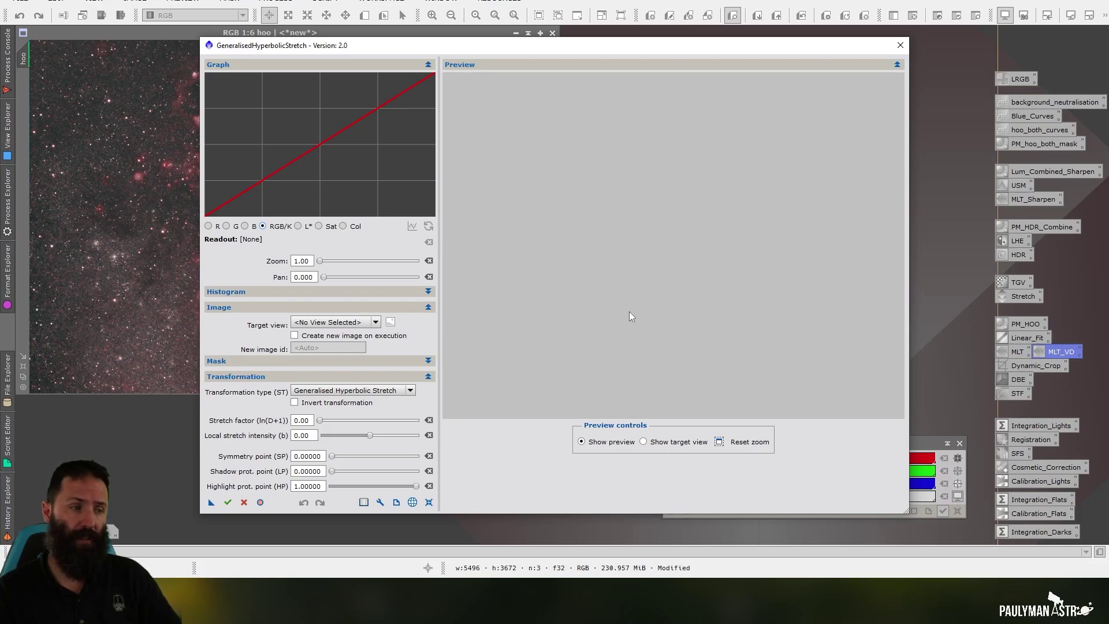
Step: Target hoo with its STF removed, then zoom into and read the histogram peak
click(354, 320)
click(316, 364)
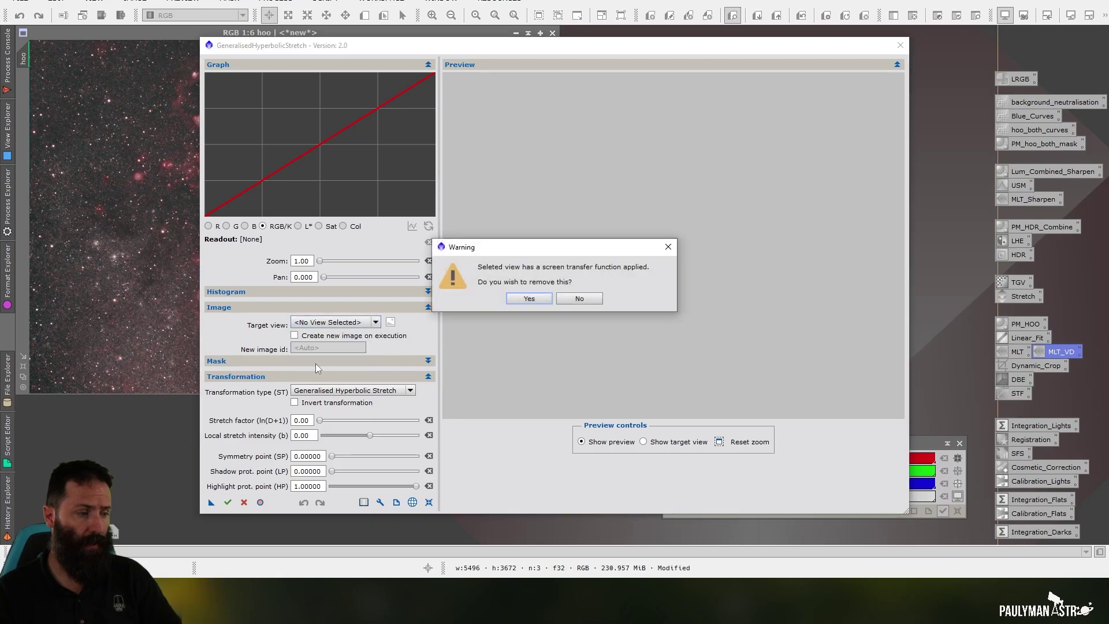
click(532, 298)
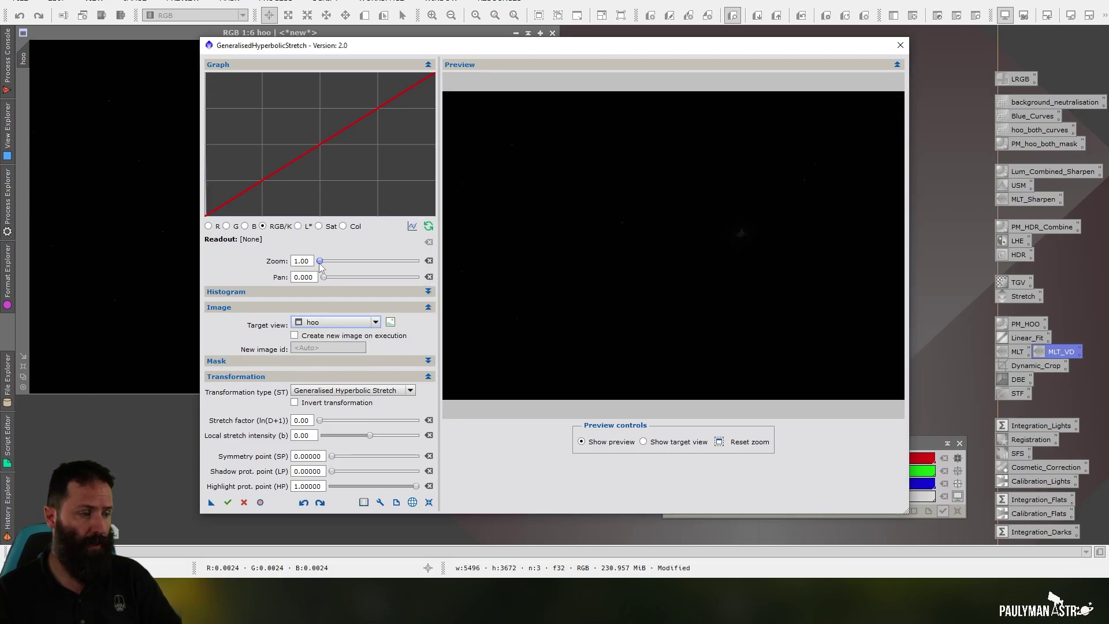
drag(320, 262, 413, 272)
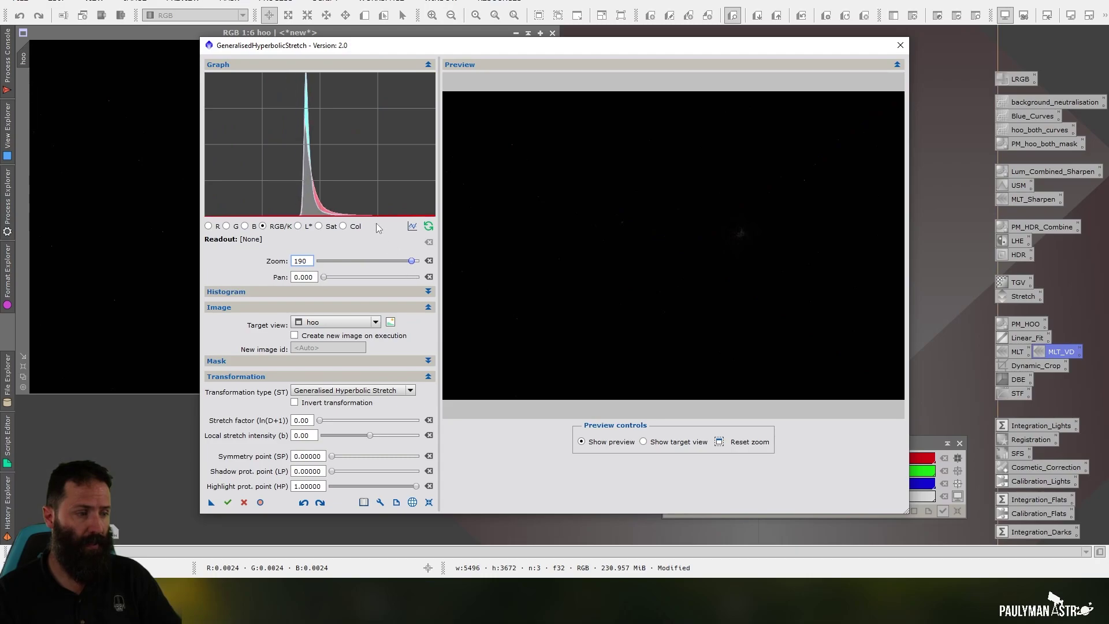
click(307, 161)
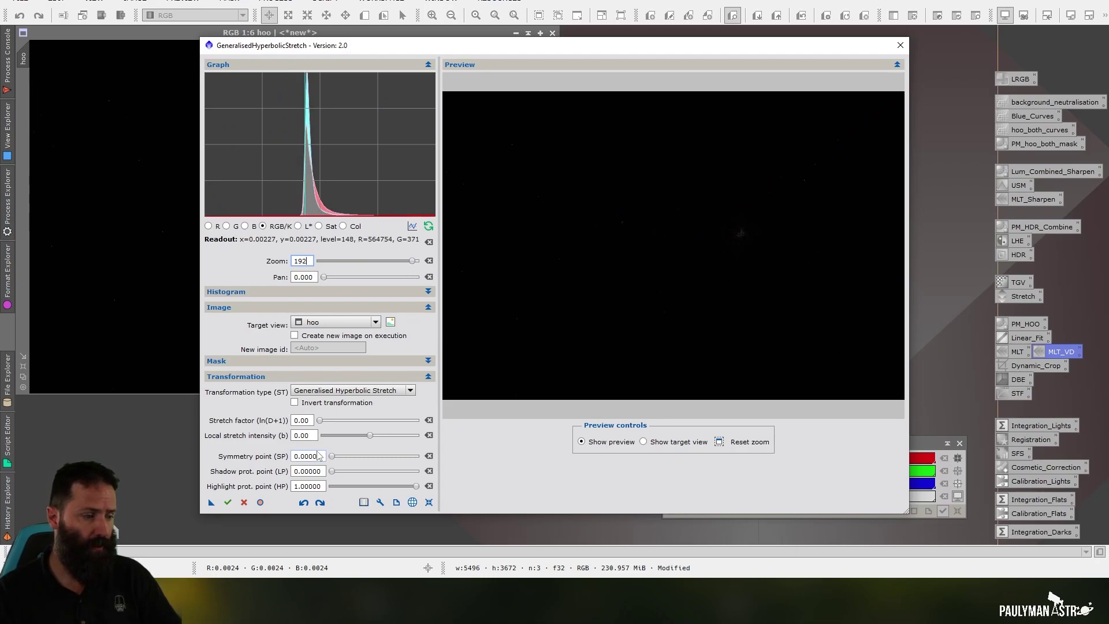
Step: Set symmetry point 0.00227, local intensity 8.00 and stretch factor 4.50
drag(324, 457, 305, 460)
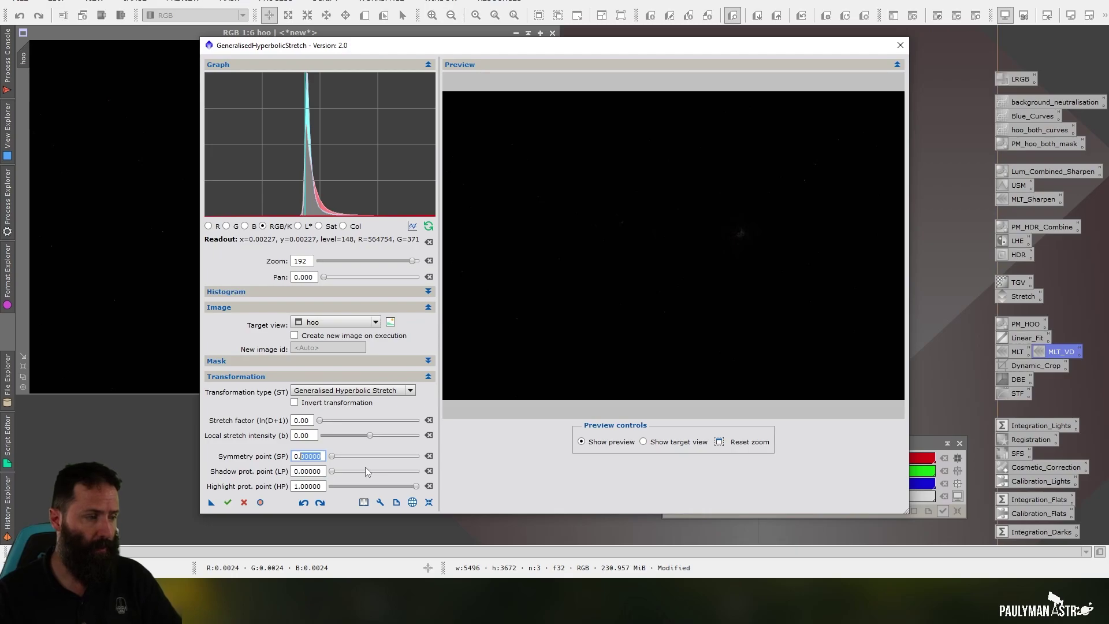
text(00227)
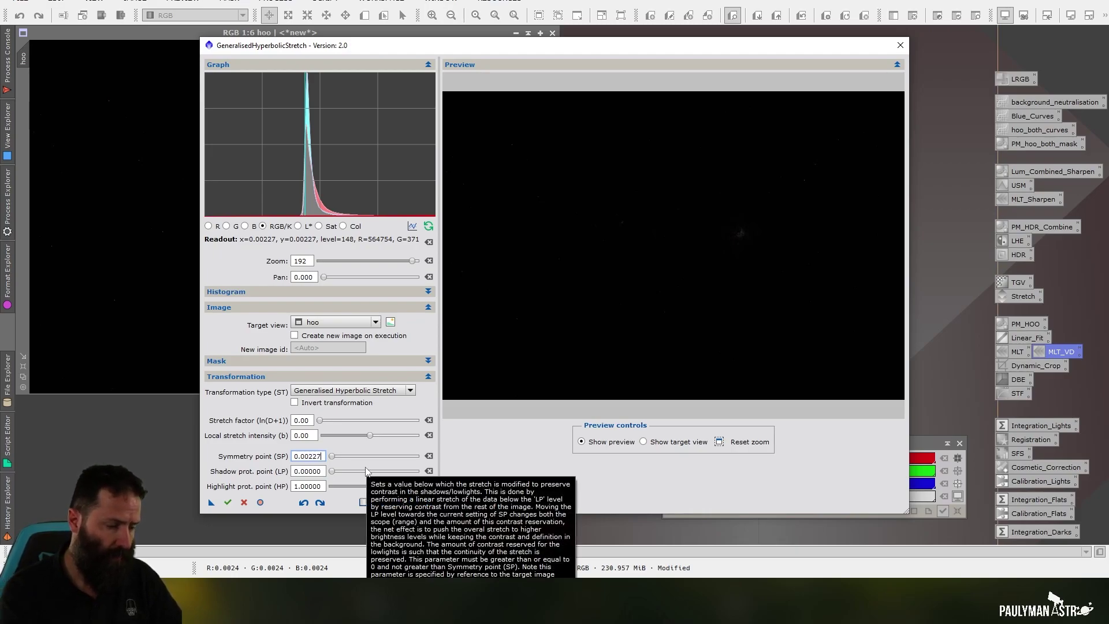
double_click(310, 436)
text(8)
key(Return)
drag(327, 424, 364, 425)
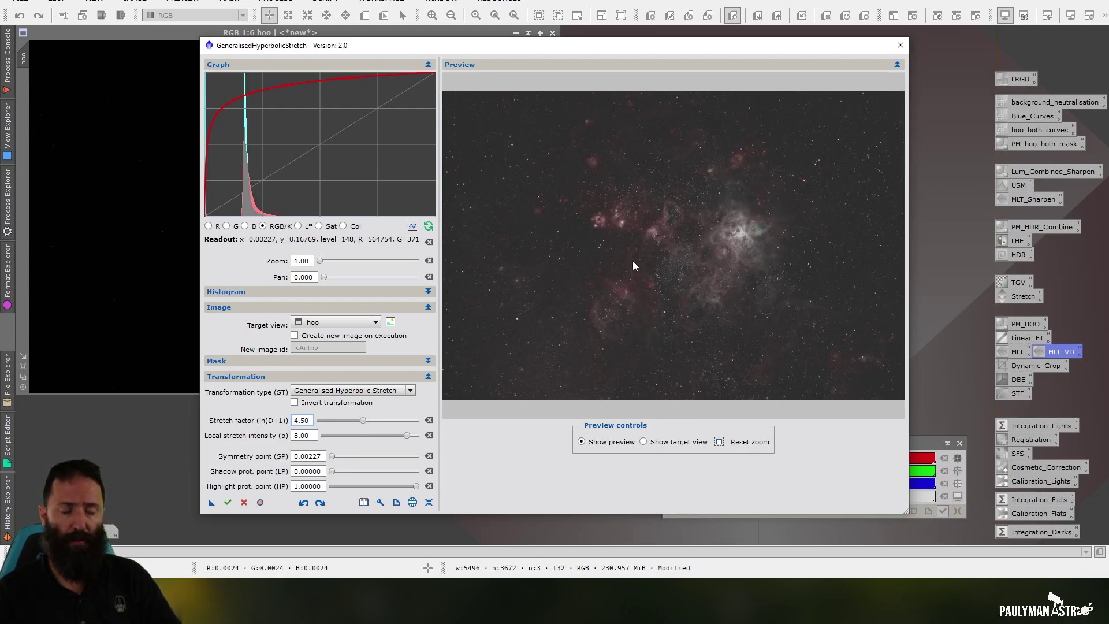
Step: Execute the stretch on hoo, then reset all GHS parameters to zero
click(229, 502)
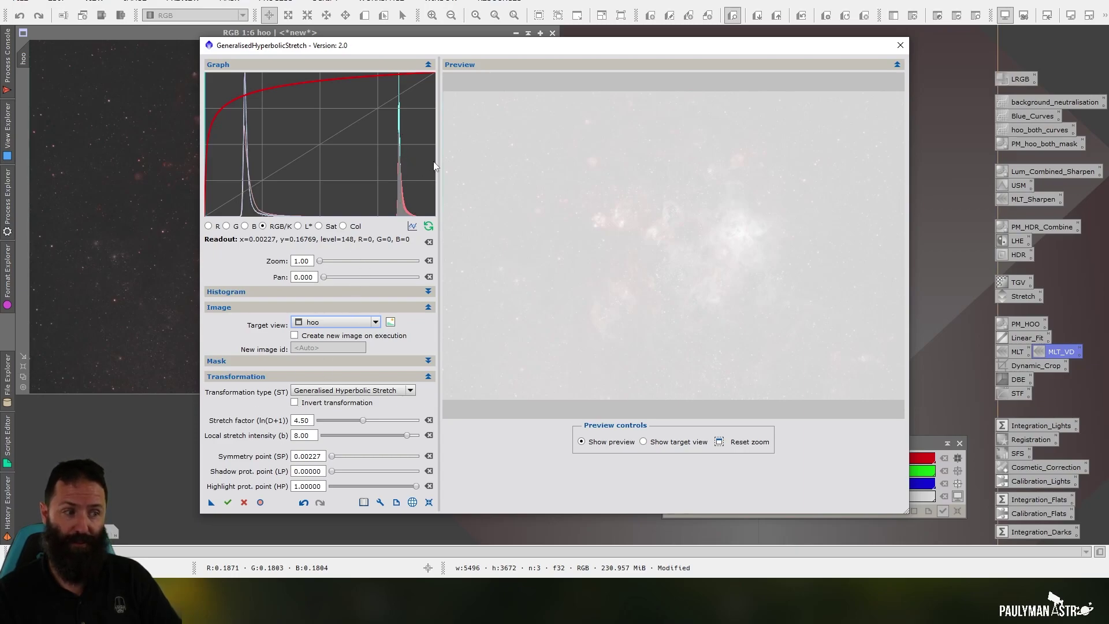
click(428, 502)
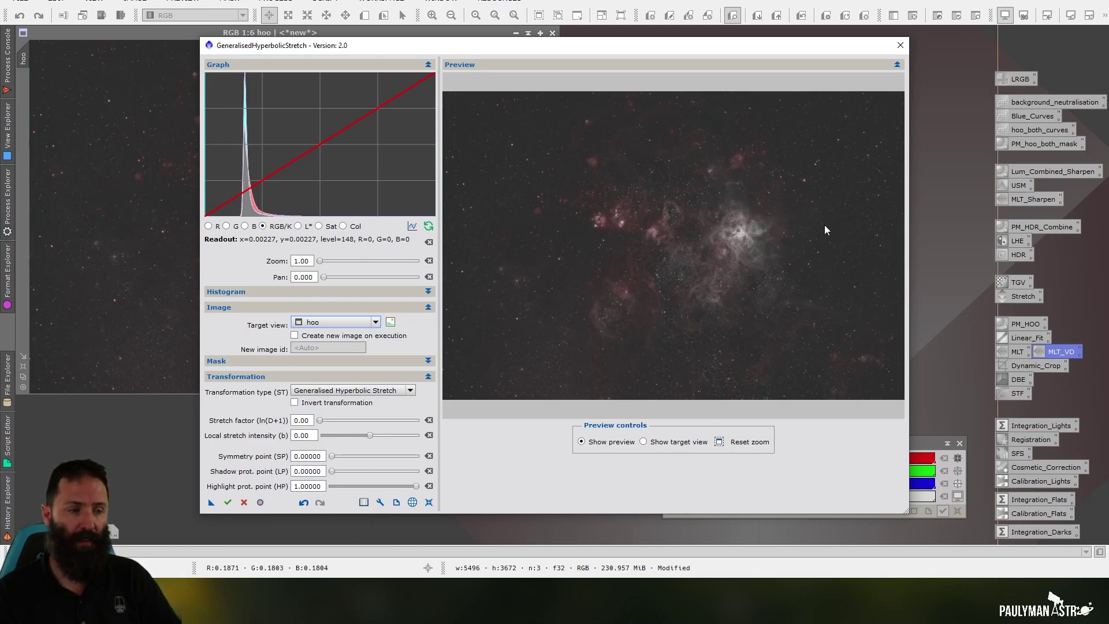
Step: Switch the graph to the L* histogram and read its peak at 0.19500
click(298, 226)
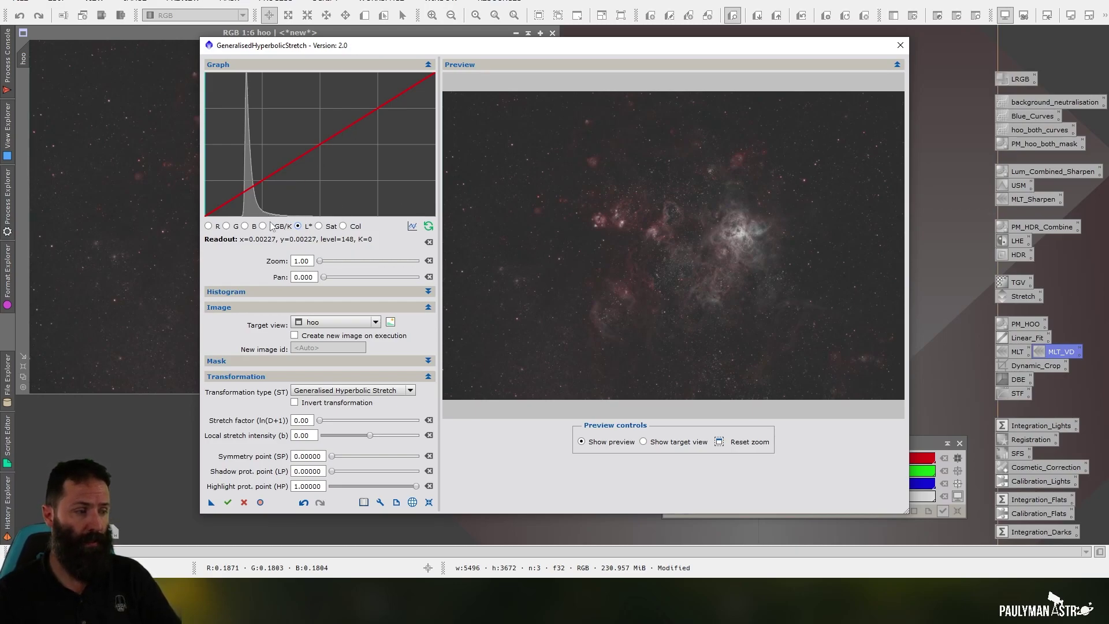
click(250, 145)
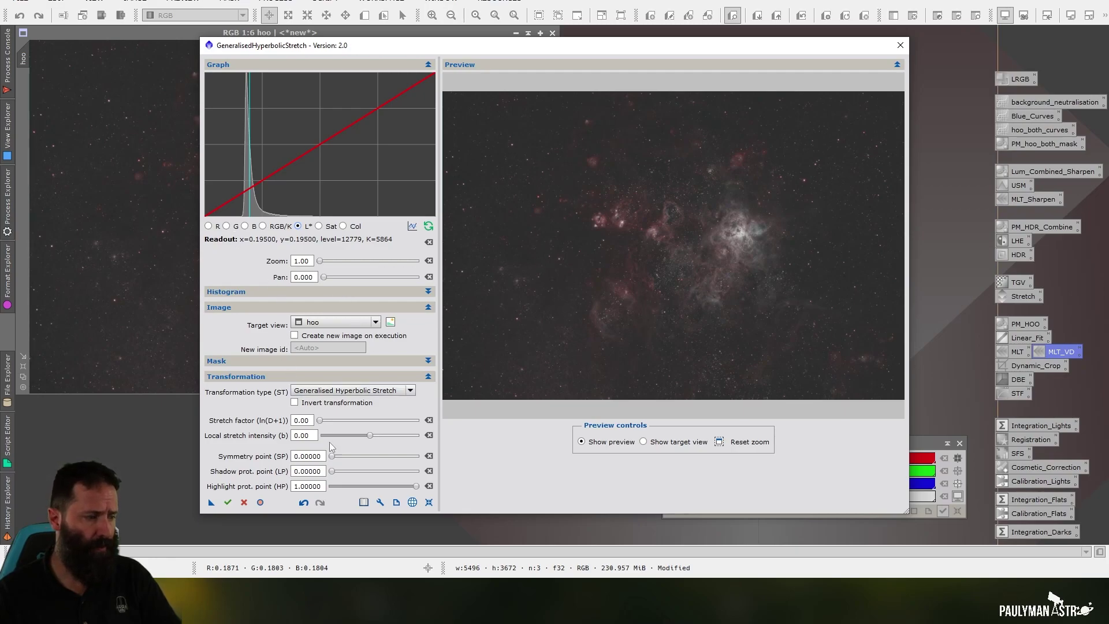
Step: Set the symmetry point to 0.195 and local stretch intensity to 5
drag(323, 456, 301, 459)
text(195)
click(314, 437)
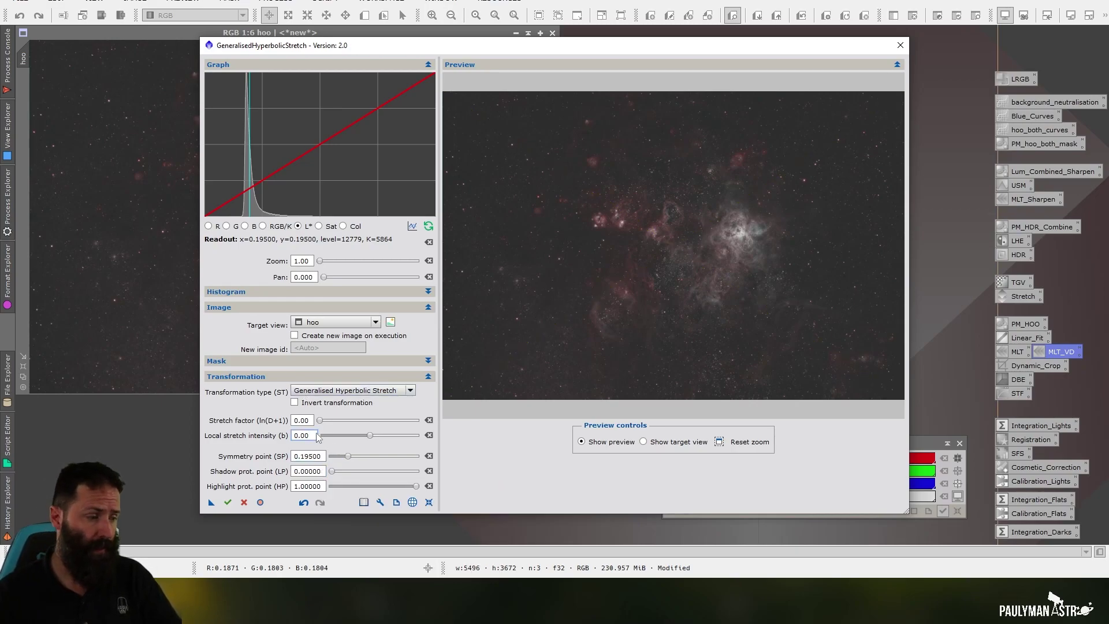
key(BackSpace)
key(BackSpace)
key(BackSpace)
key(BackSpace)
text(5)
Step: Set stretch factor to 0.70 and lower highlight protection to about 0.397
click(306, 421)
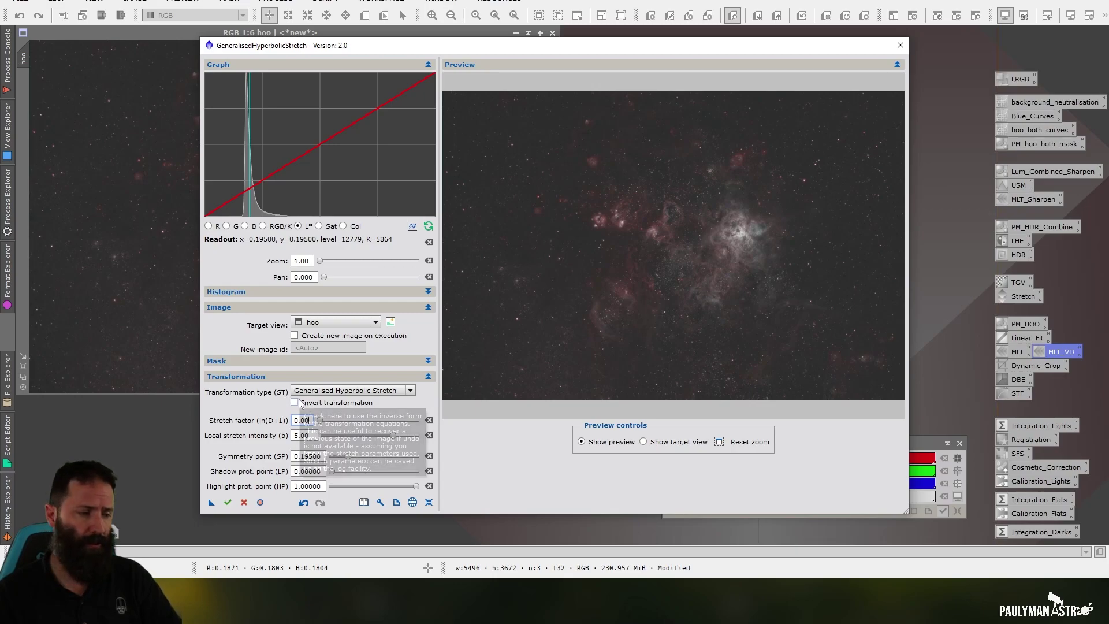
drag(319, 420, 337, 424)
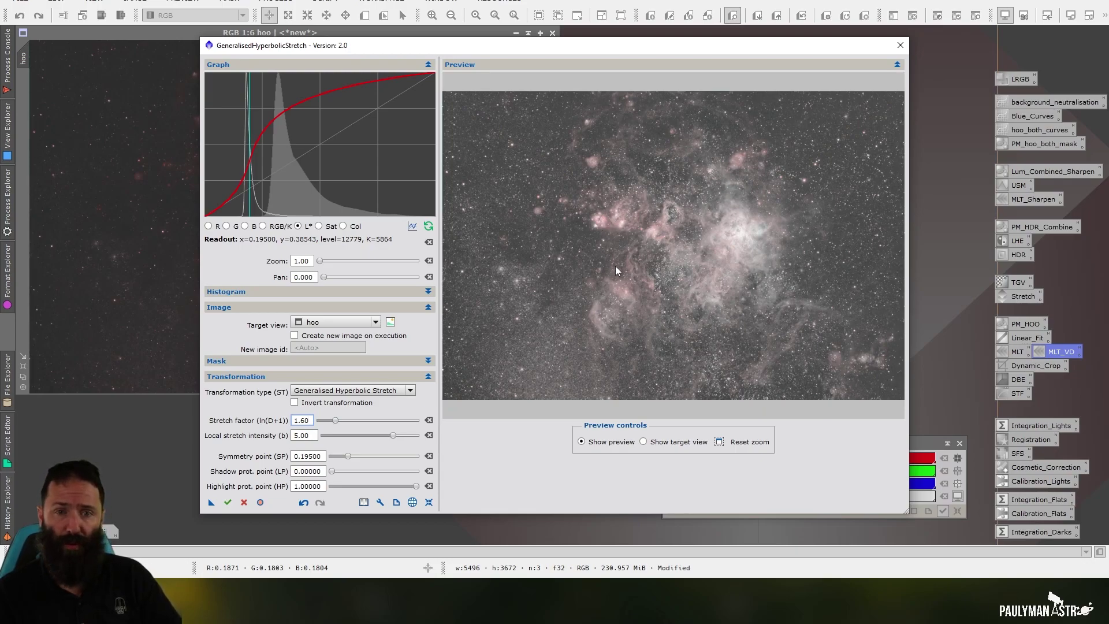
click(335, 422)
drag(335, 422, 328, 418)
click(416, 487)
drag(417, 489, 365, 486)
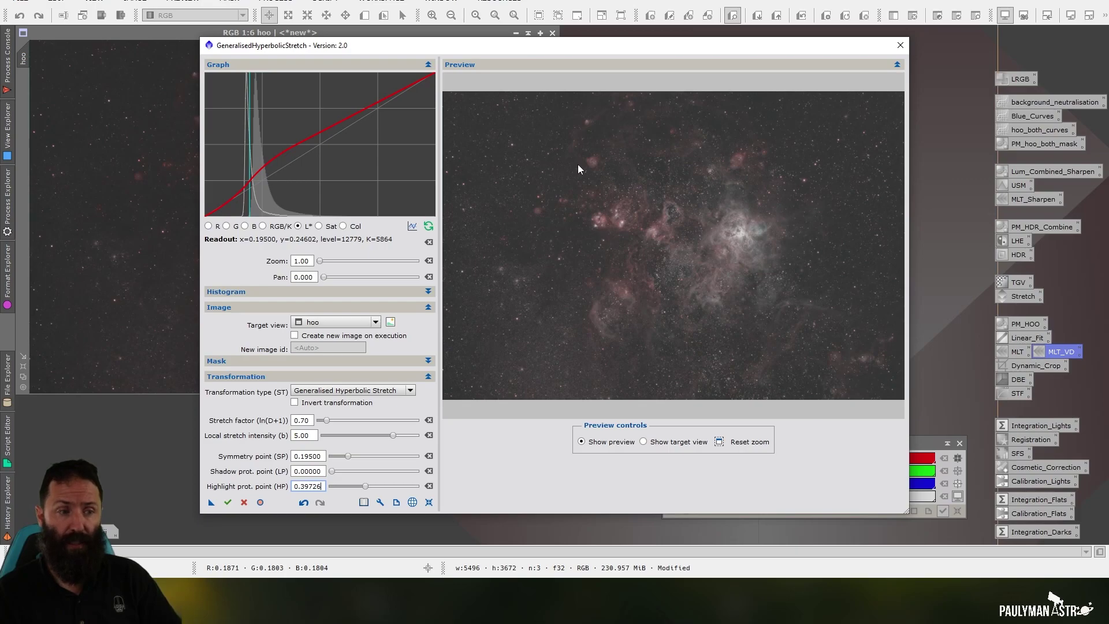
Step: Reset GHS, switch it to saturation mode, read the peak, and set local intensity 1
click(244, 502)
click(319, 226)
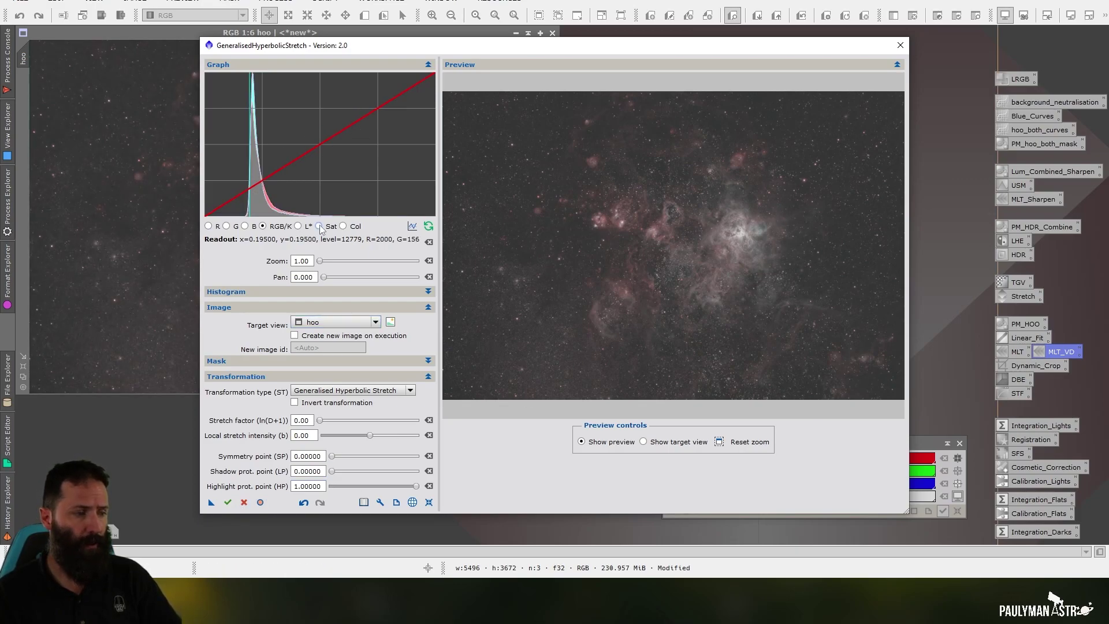
click(213, 141)
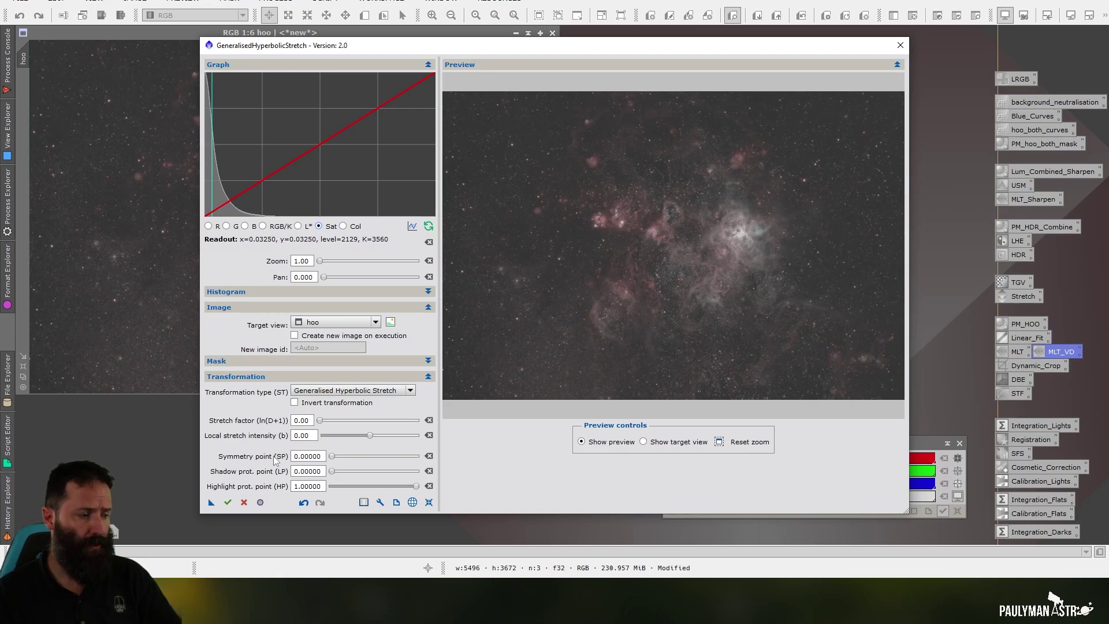
double_click(302, 436)
text(1)
key(shift+Tab)
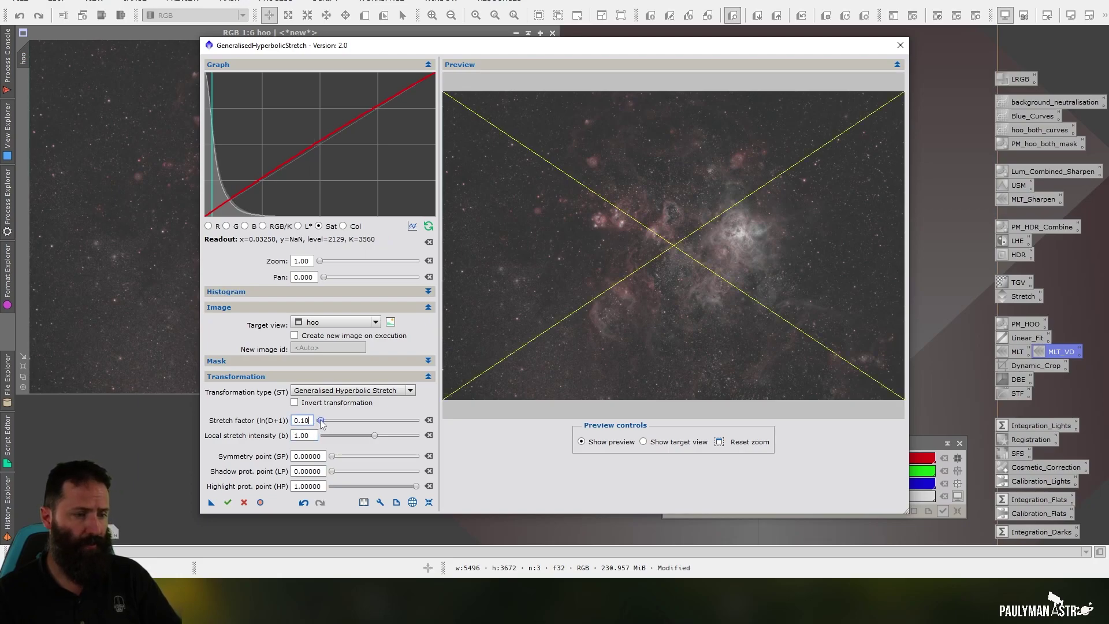
Step: Apply a 0.70 saturation stretch factor to hoo and close the tool
drag(320, 420, 327, 425)
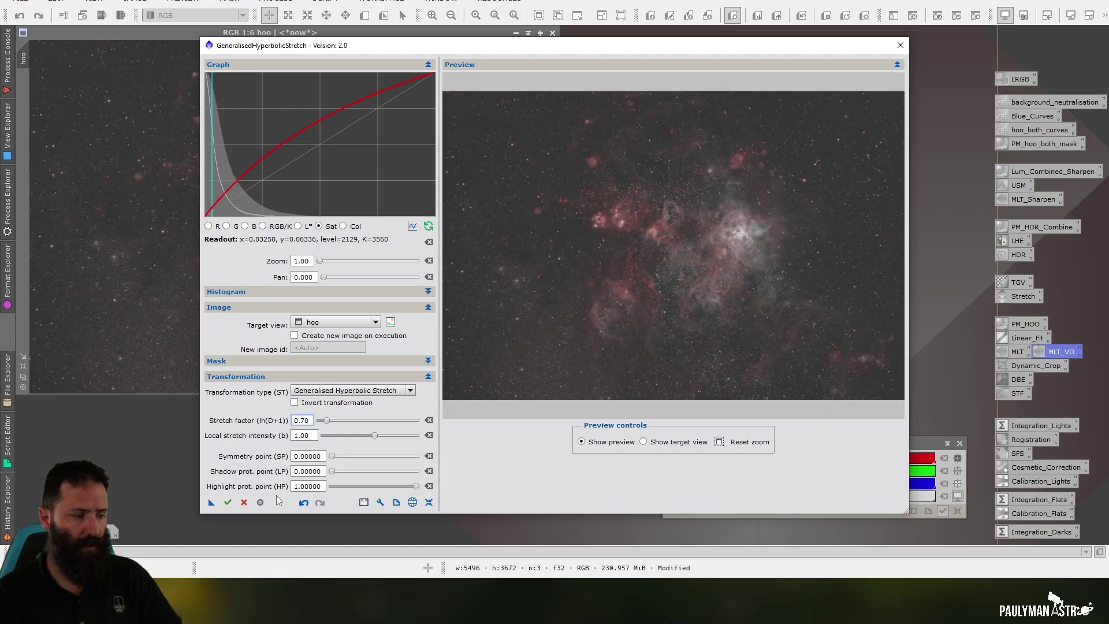
click(227, 502)
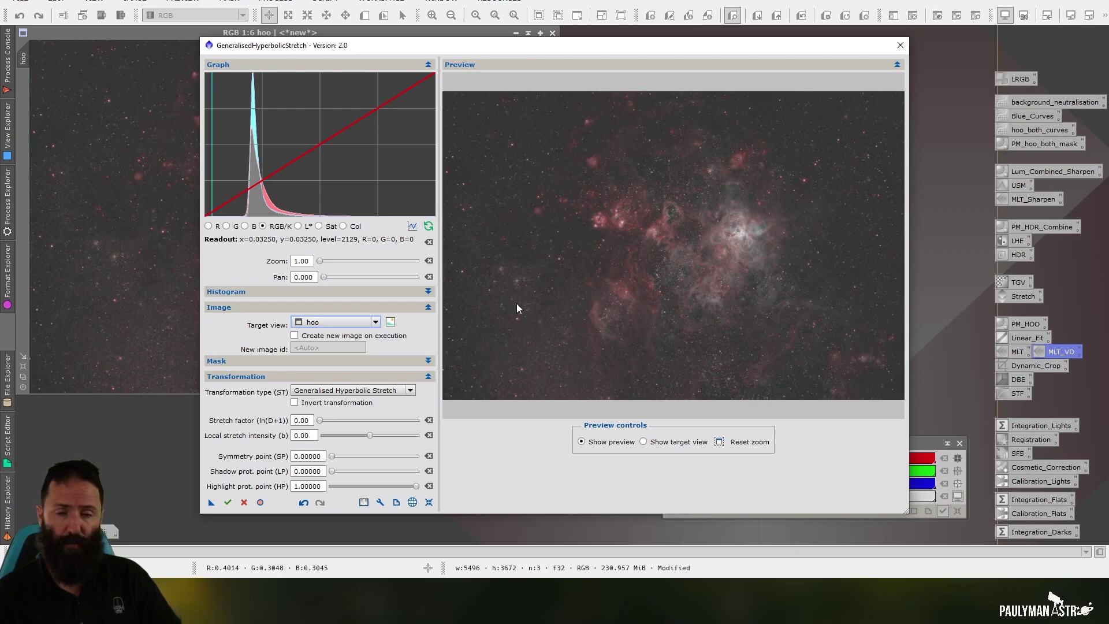
key(Escape)
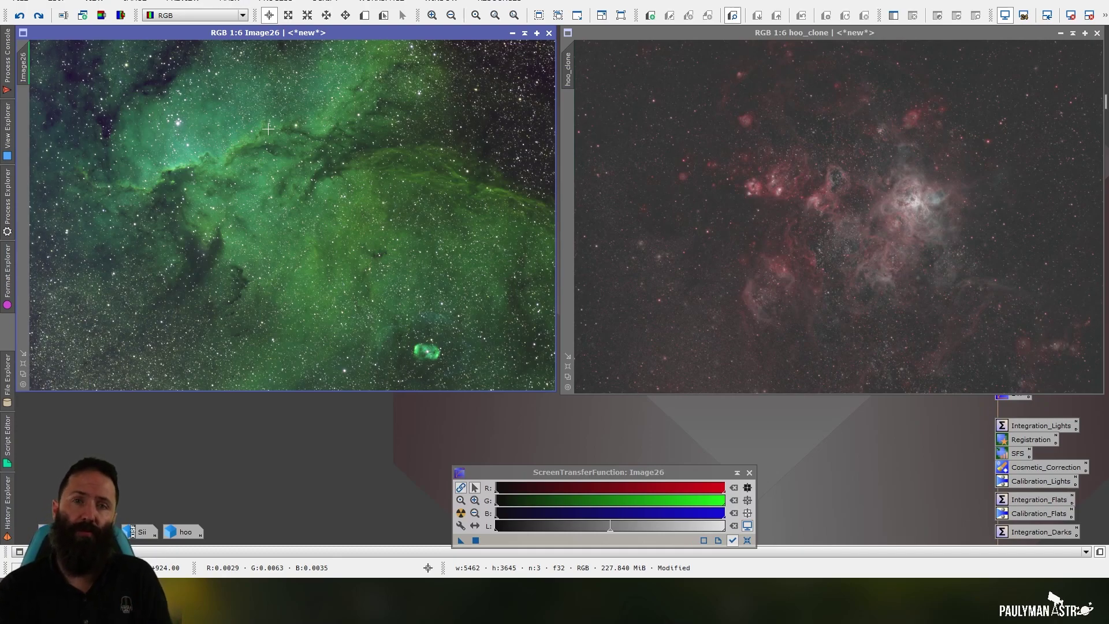
Step: Launch the GeneralisedHyperbolicStretch script from Script > Utilities
click(325, 2)
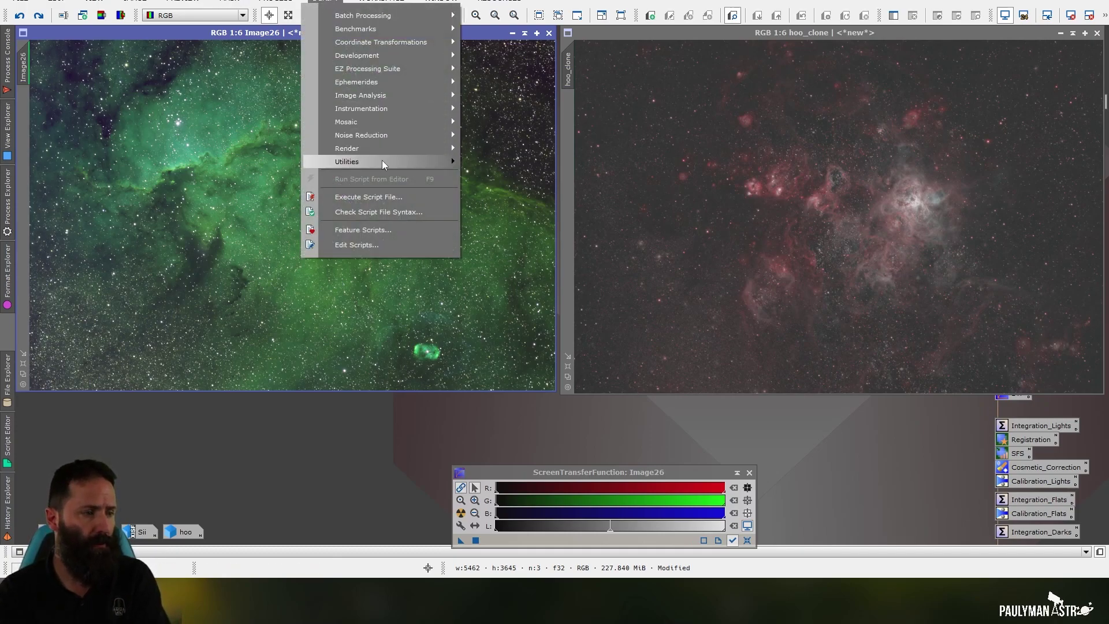
mouse_move(370, 162)
click(542, 351)
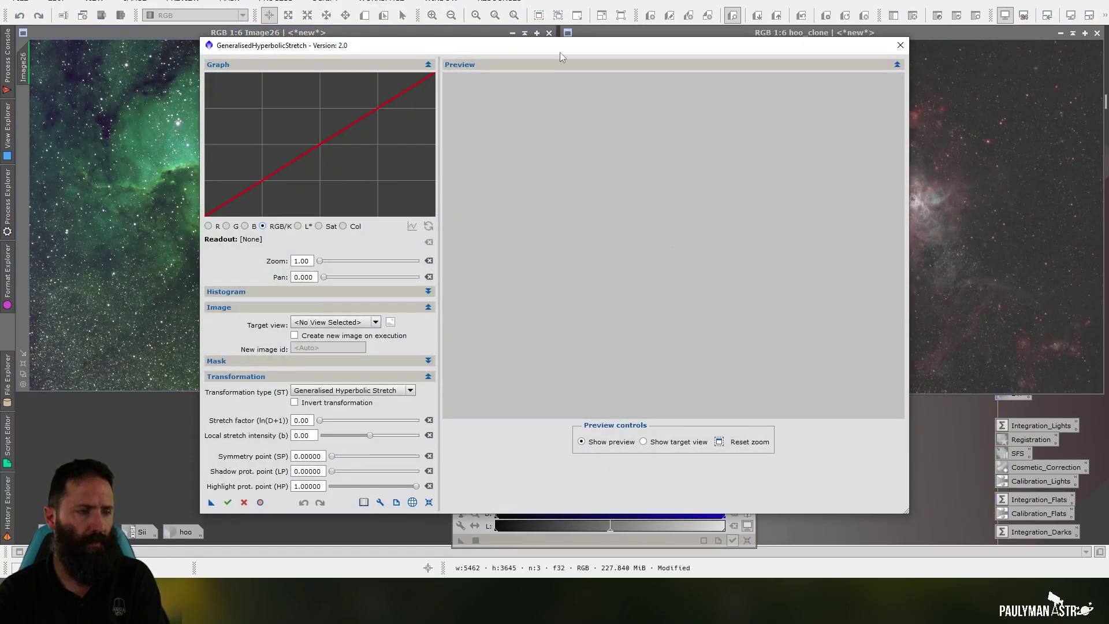
Step: Target Image26 and remove its screen stretch so it displays linear
click(337, 322)
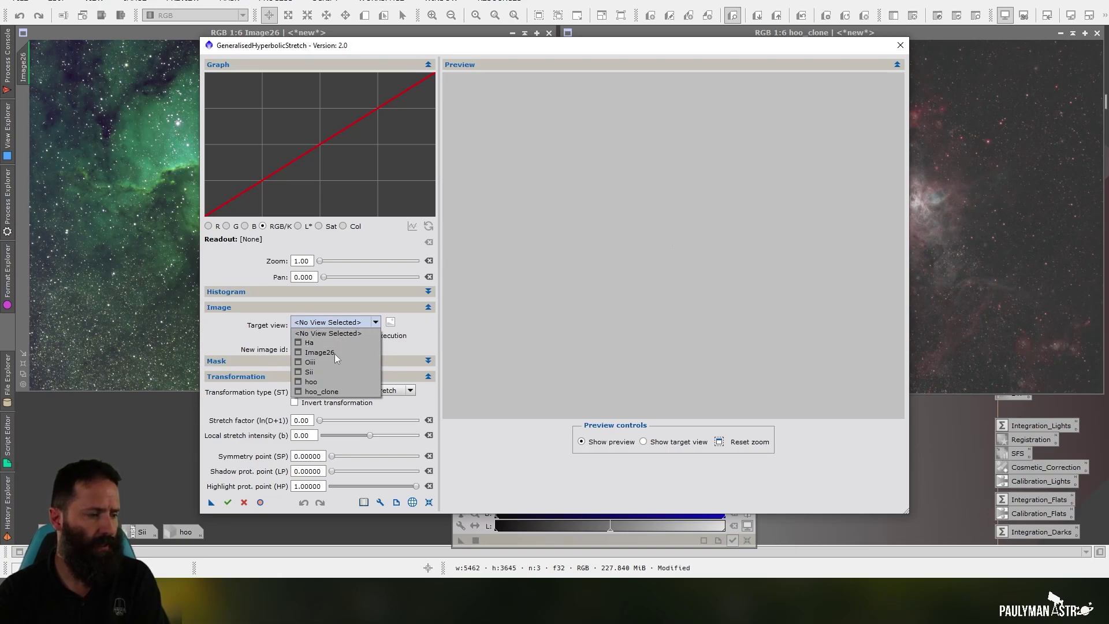
click(335, 353)
click(531, 298)
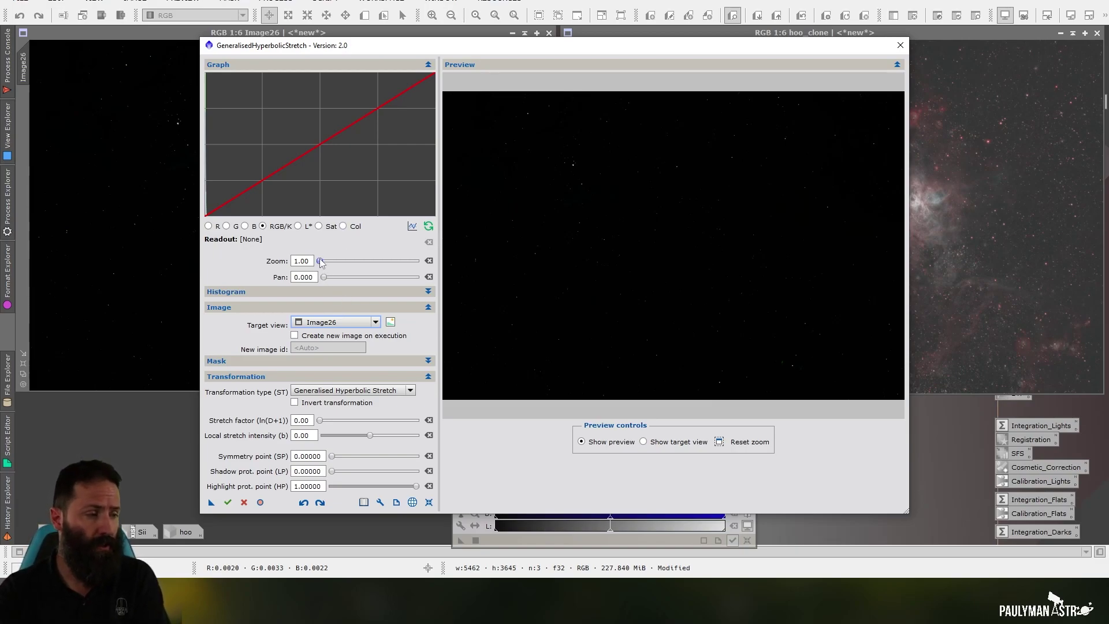
Step: Zoom the histogram graph to about 158 and read Image26's peak level as 0.00174
drag(321, 261, 403, 264)
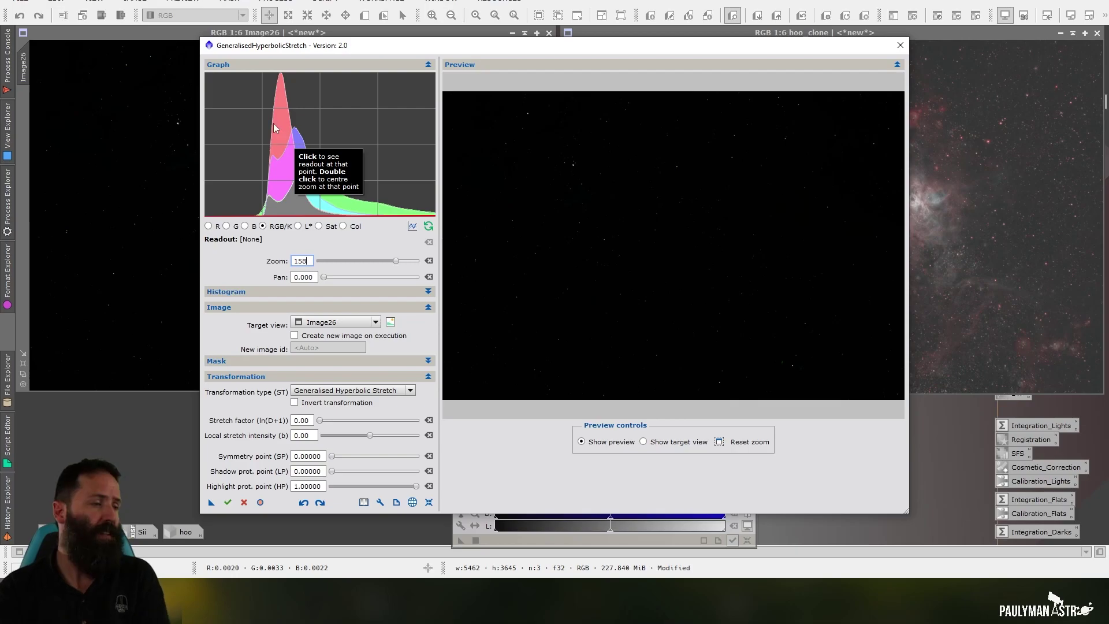
click(270, 172)
click(268, 172)
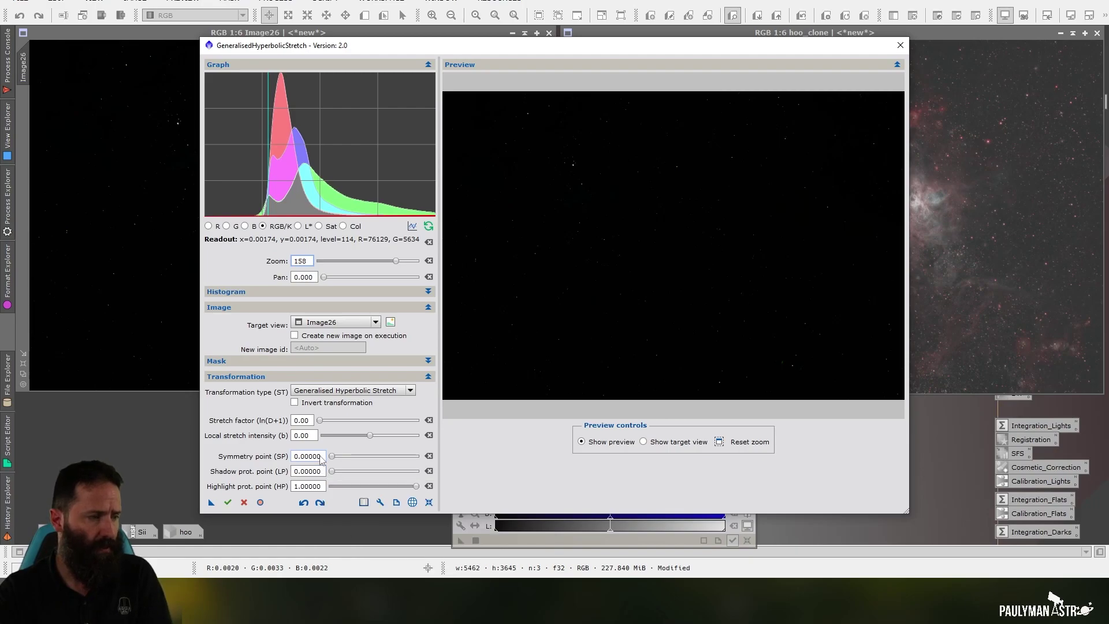
Step: Set the symmetry point to 0.00174 and local stretch intensity to 3, with graph zoom back at 1.00
drag(322, 457, 300, 457)
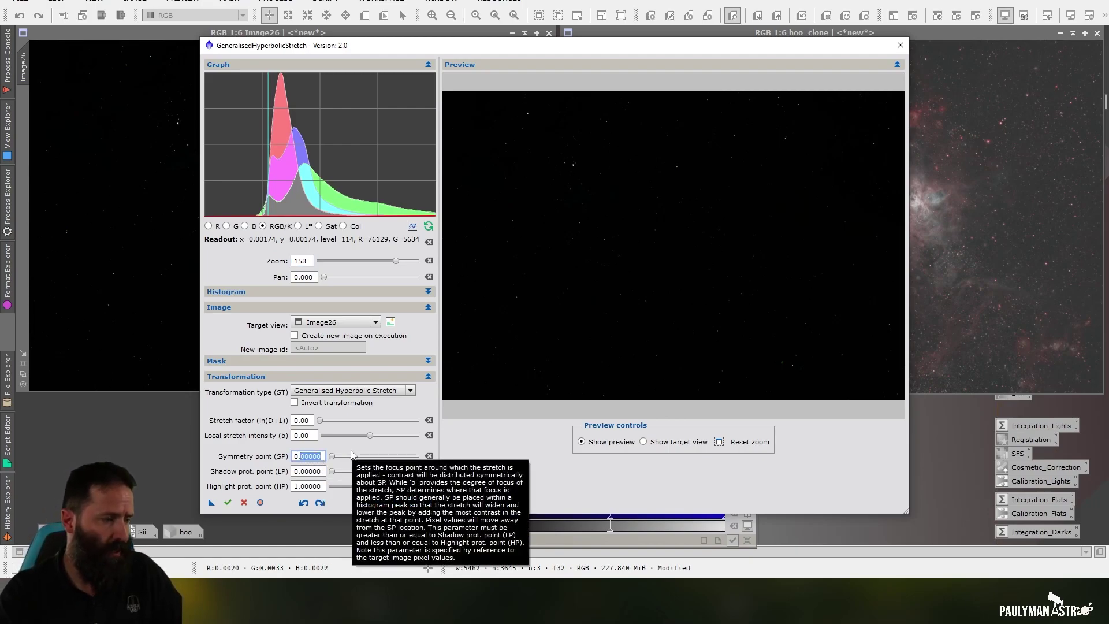
text(00)
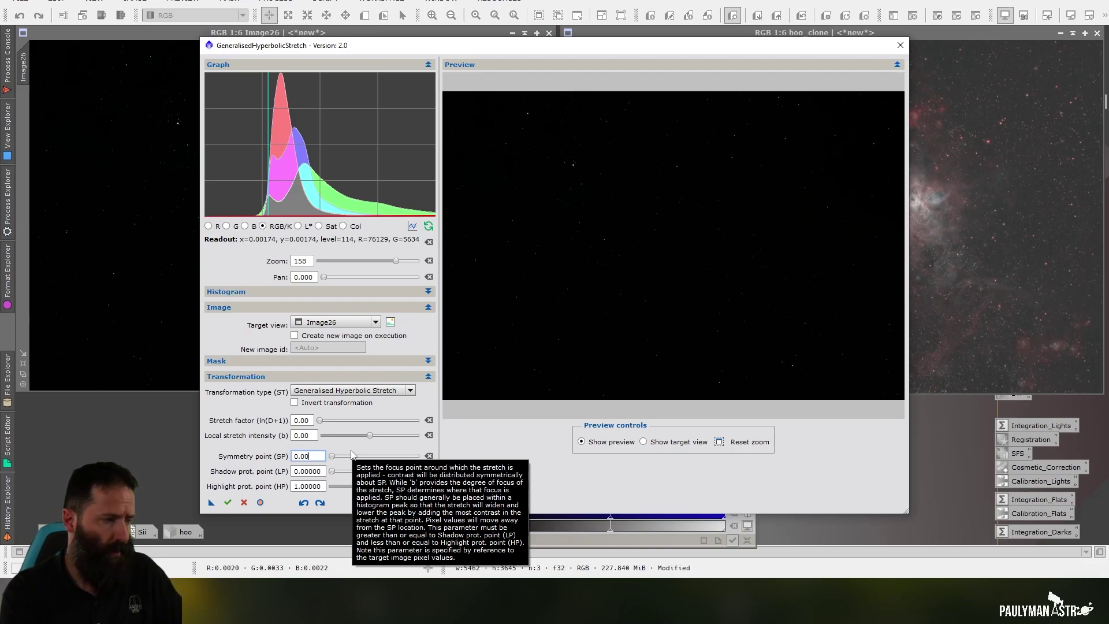
text(174)
key(shift+Tab)
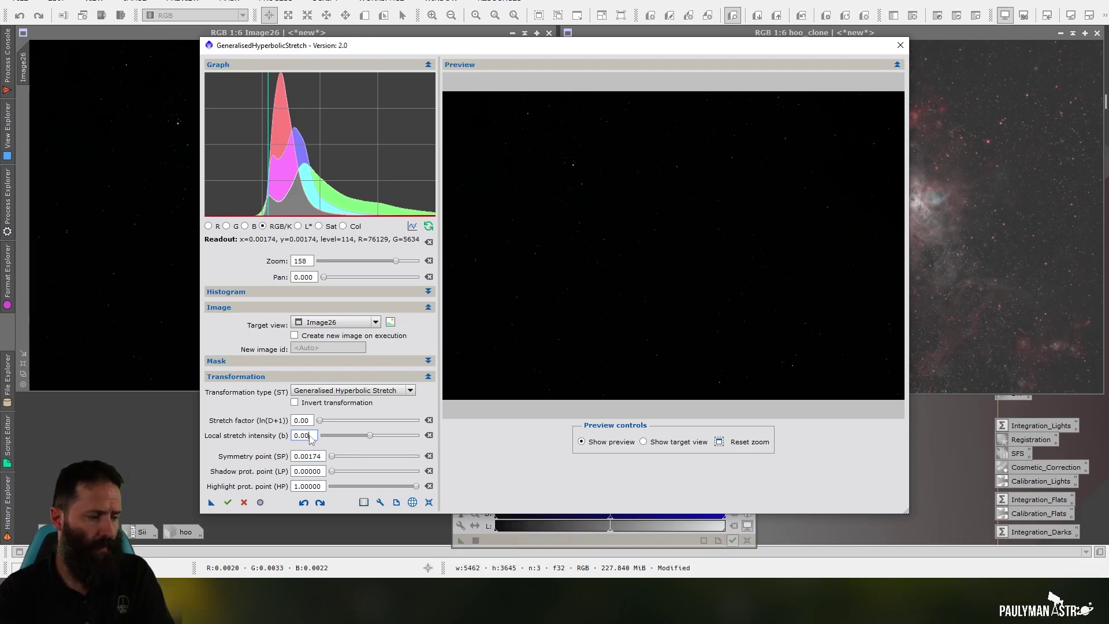
text(3)
key(Return)
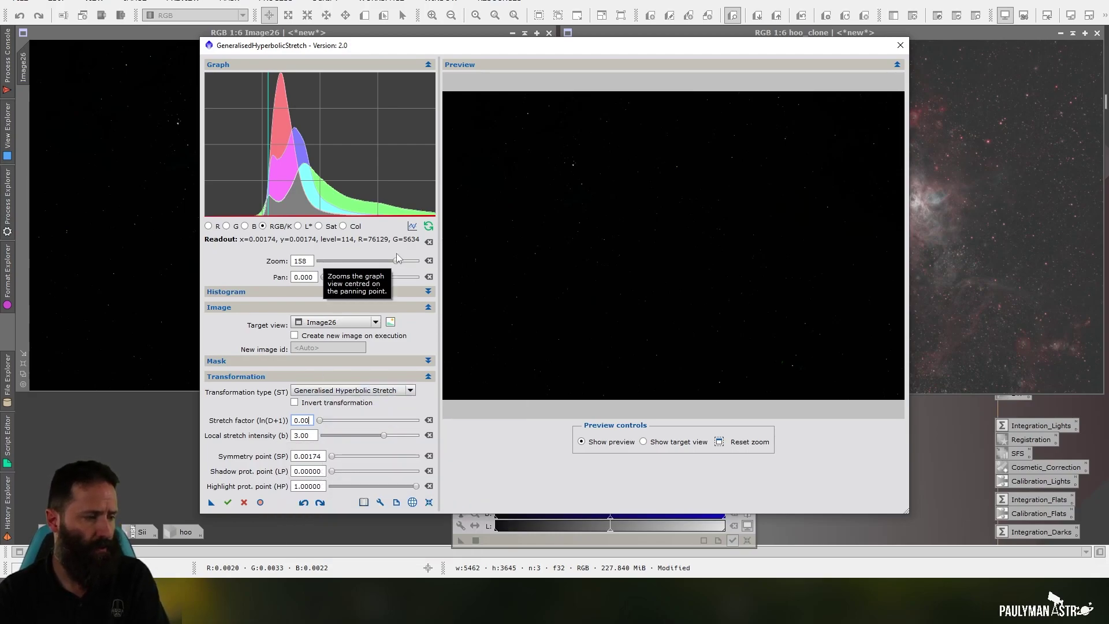
click(312, 261)
key(BackSpace)
text(4)
key(BackSpace)
key(BackSpace)
key(Return)
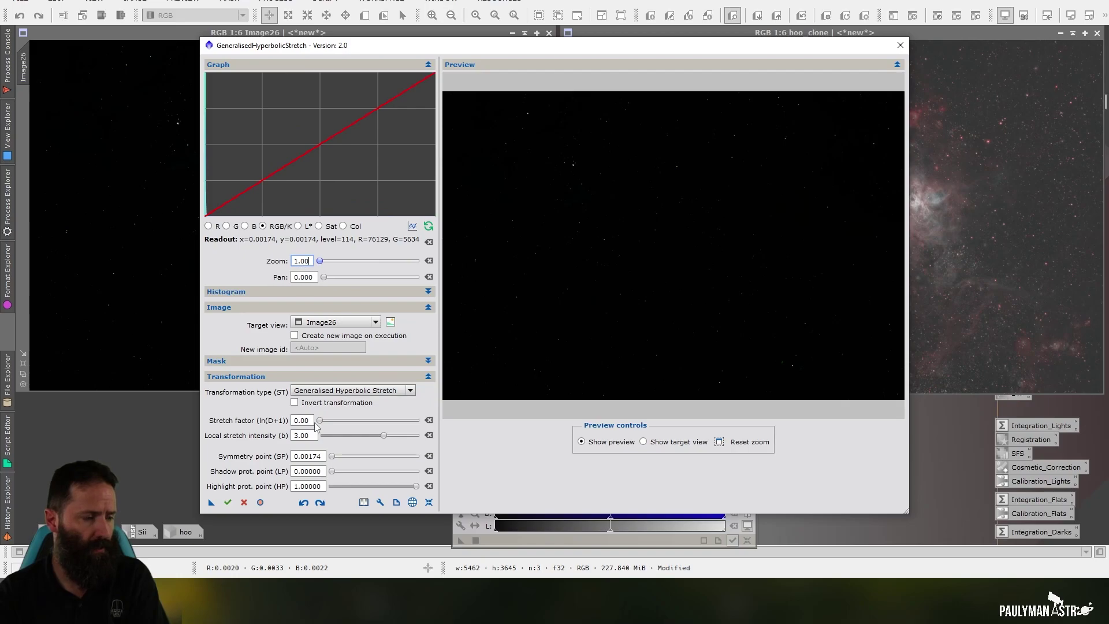
Step: Limit the stretch to the blue channel at stretch factor about 6.60 with lowered highlight protection
drag(329, 422, 369, 421)
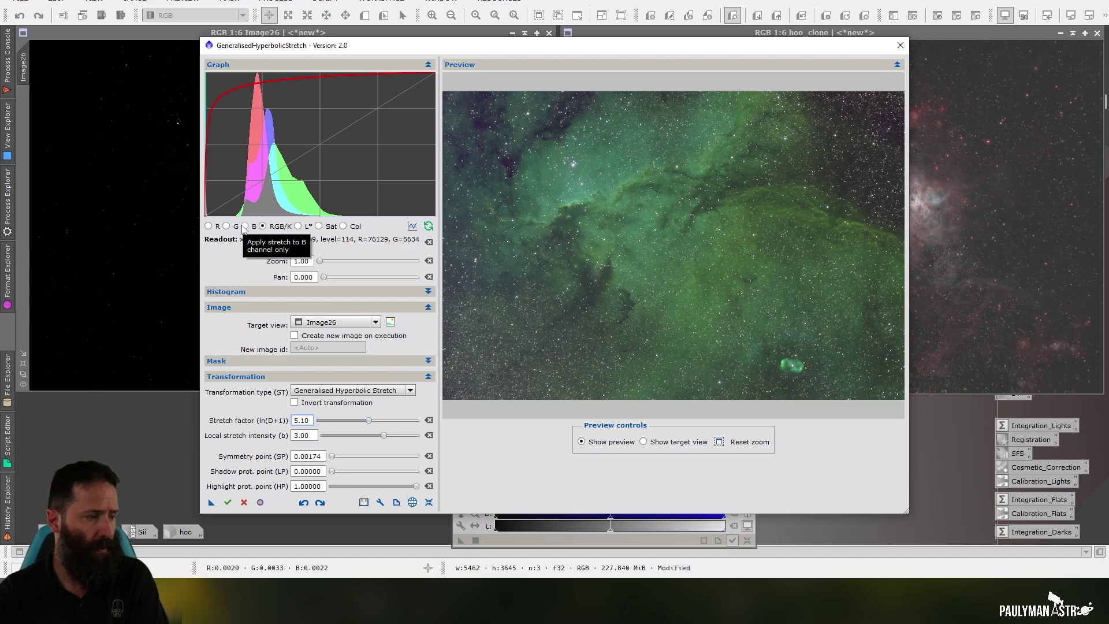
click(245, 226)
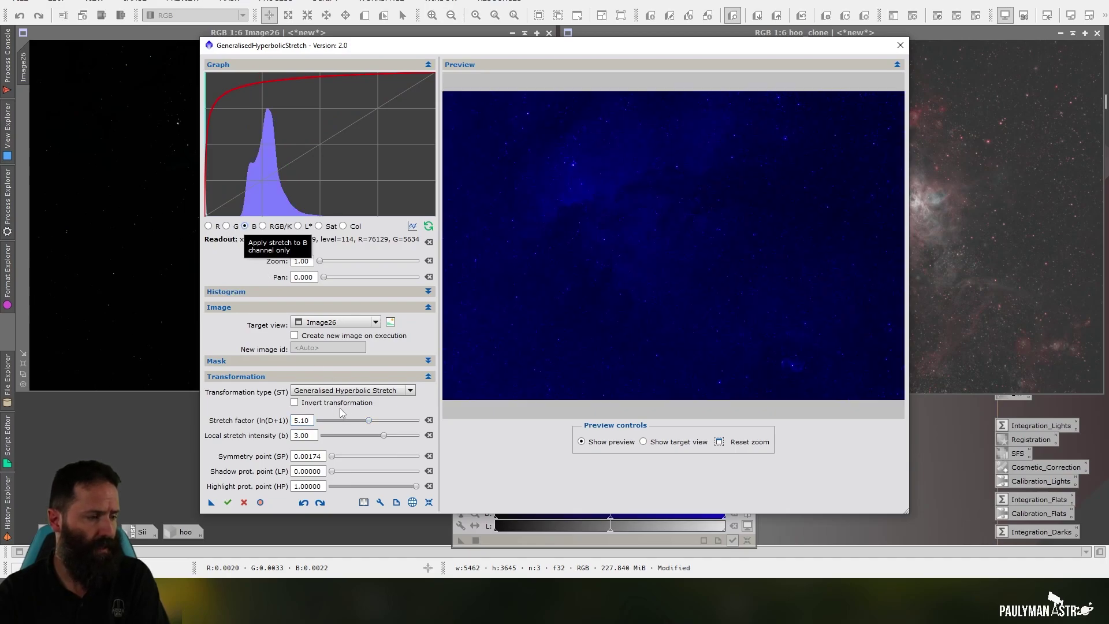
drag(370, 424, 385, 425)
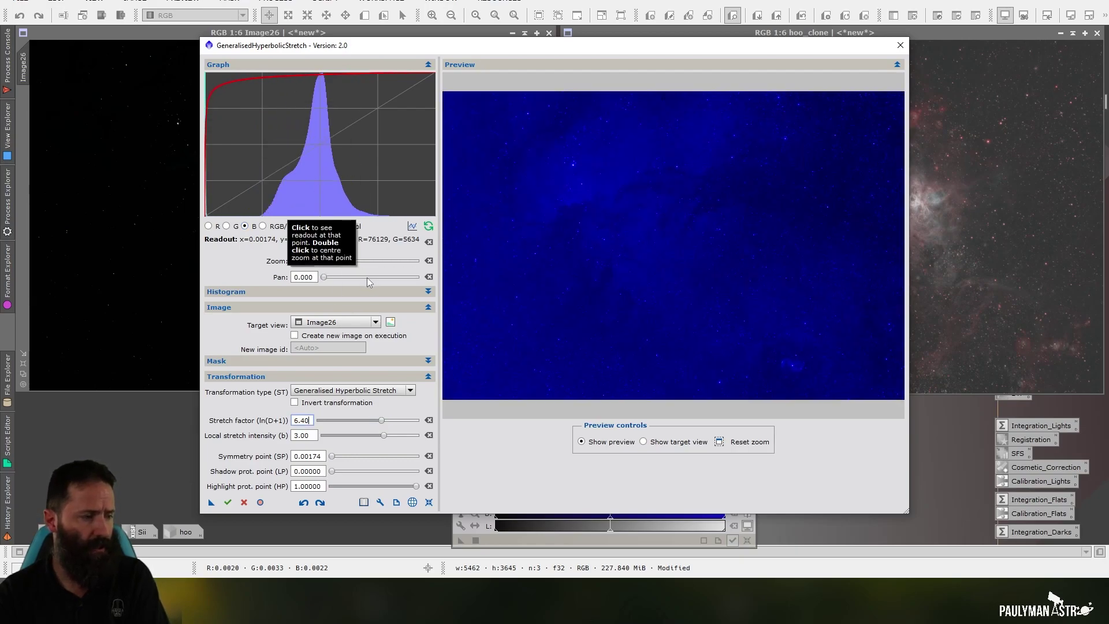
drag(416, 489, 332, 491)
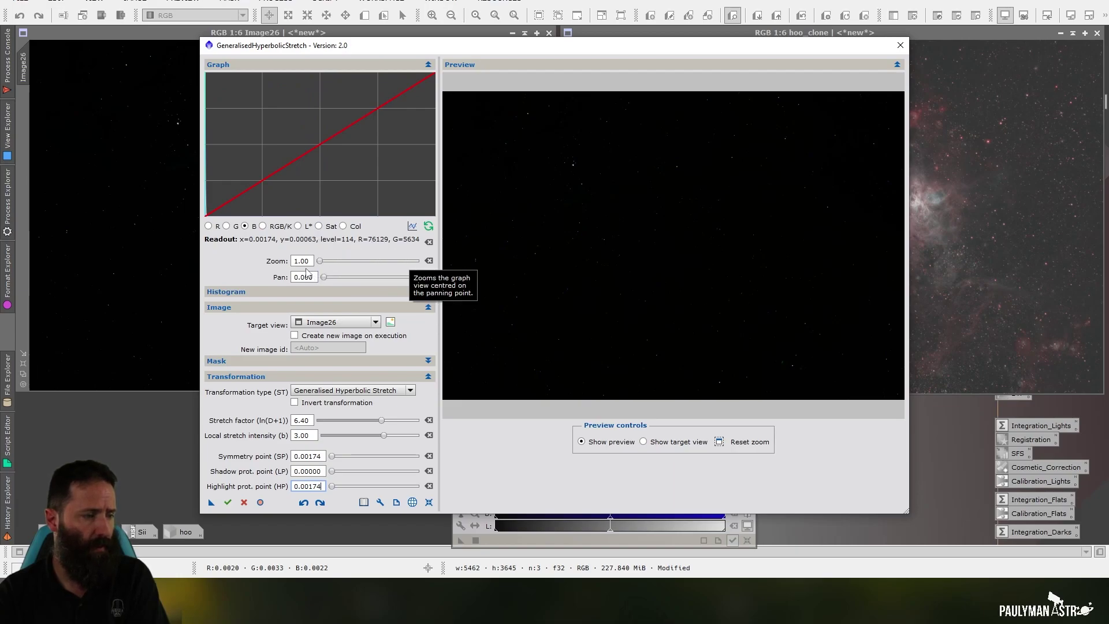
drag(322, 261, 403, 270)
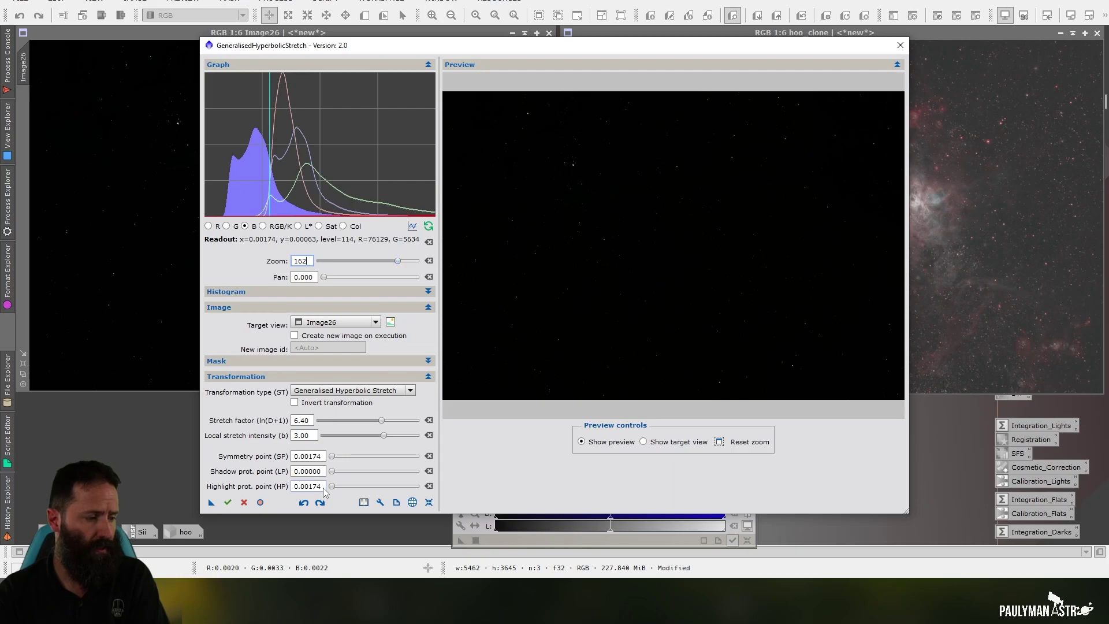
Step: Refine blue highlight protection to 0.0022, apply the stretch to Image26, and view RGB/K
drag(309, 490, 319, 492)
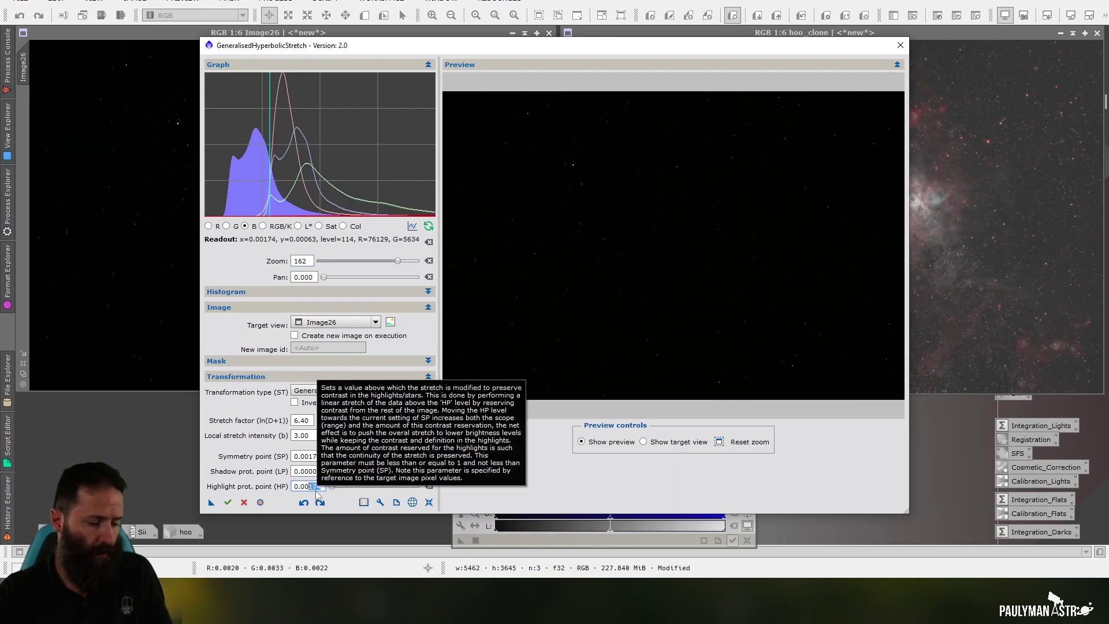
text(190)
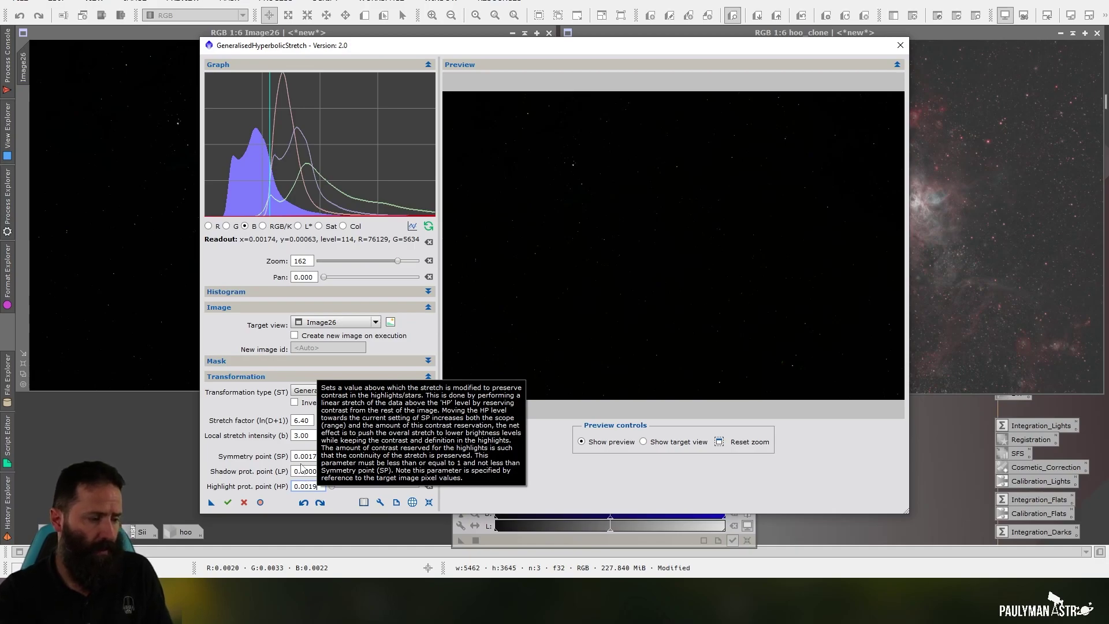
key(Return)
click(312, 475)
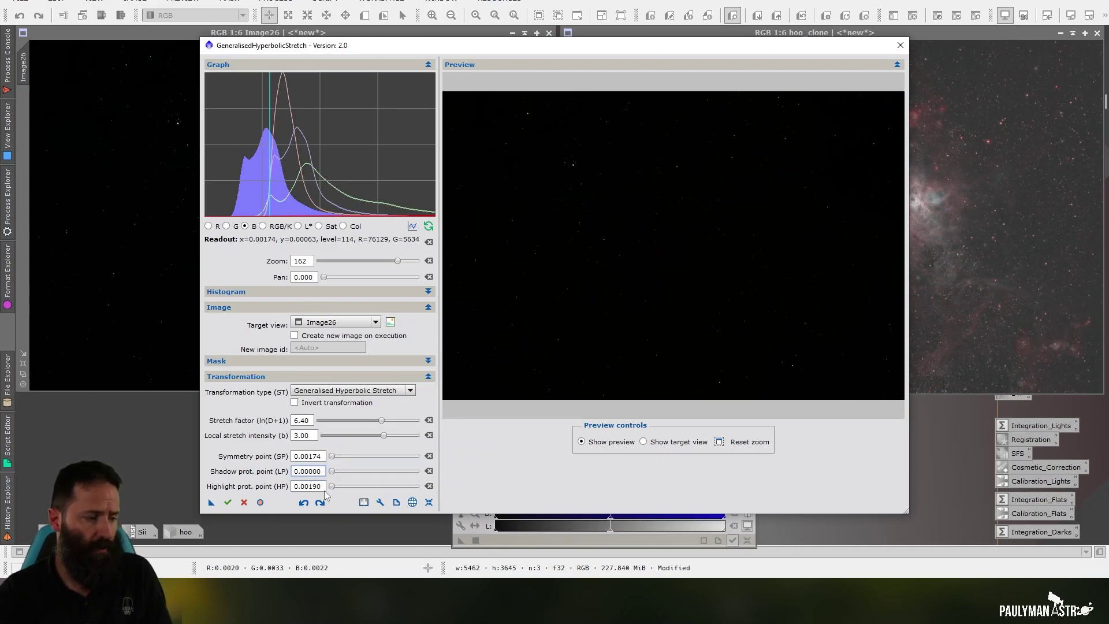
double_click(316, 488)
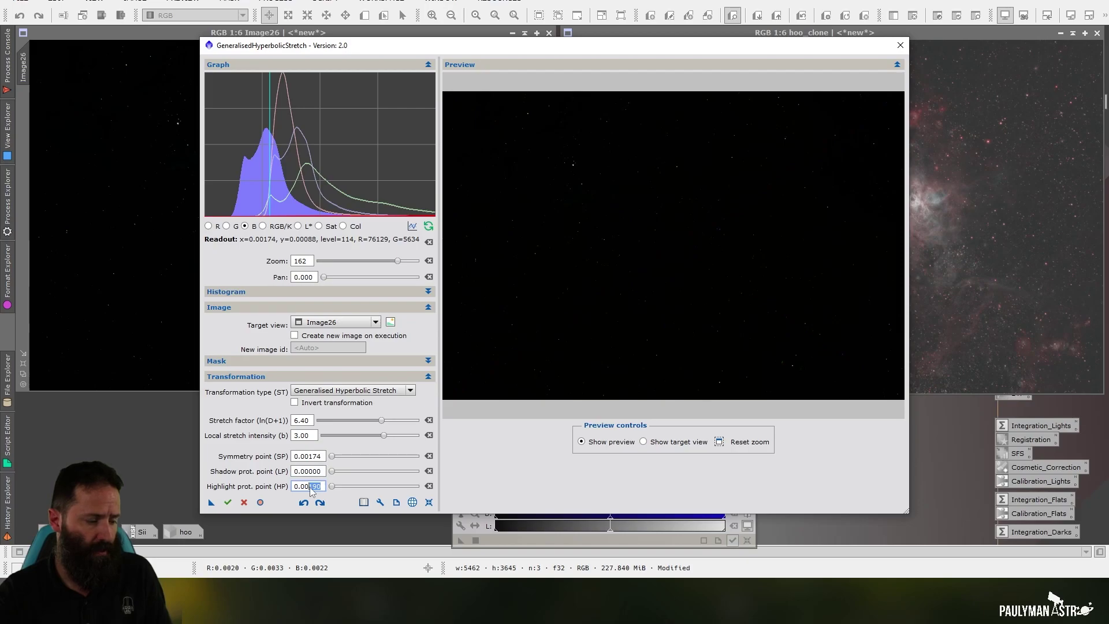
text(0.0022)
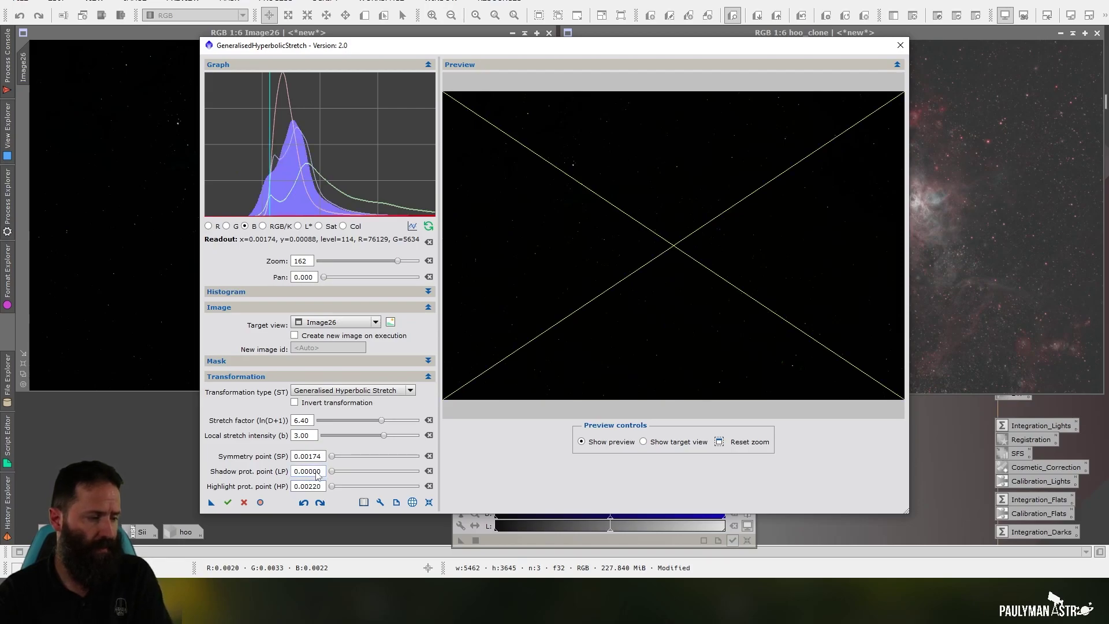
click(316, 474)
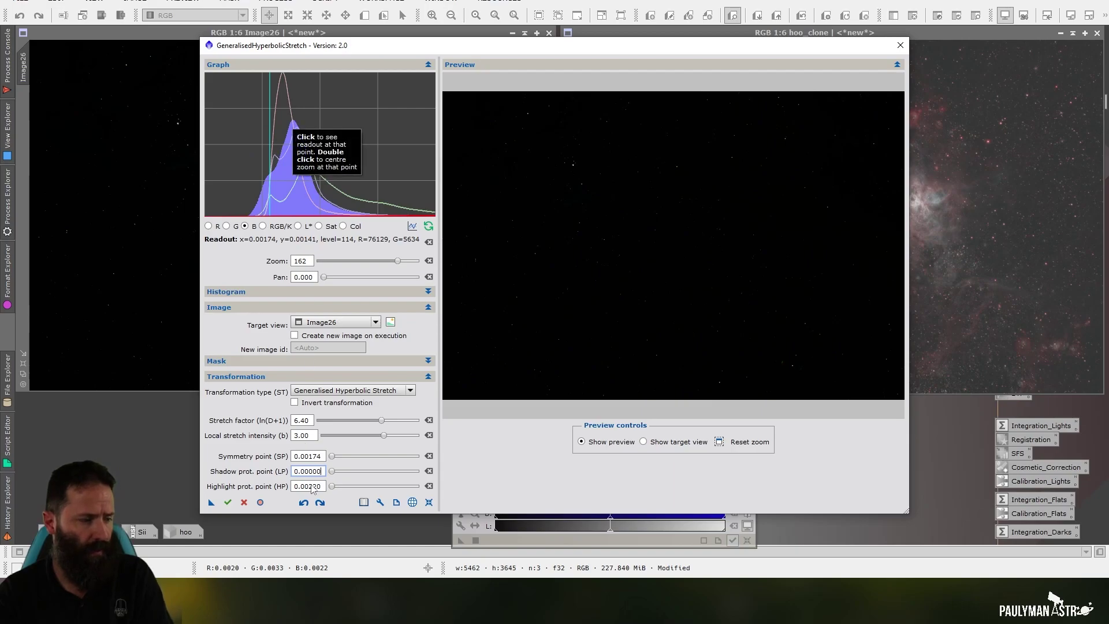
scroll(317, 488, up, 1)
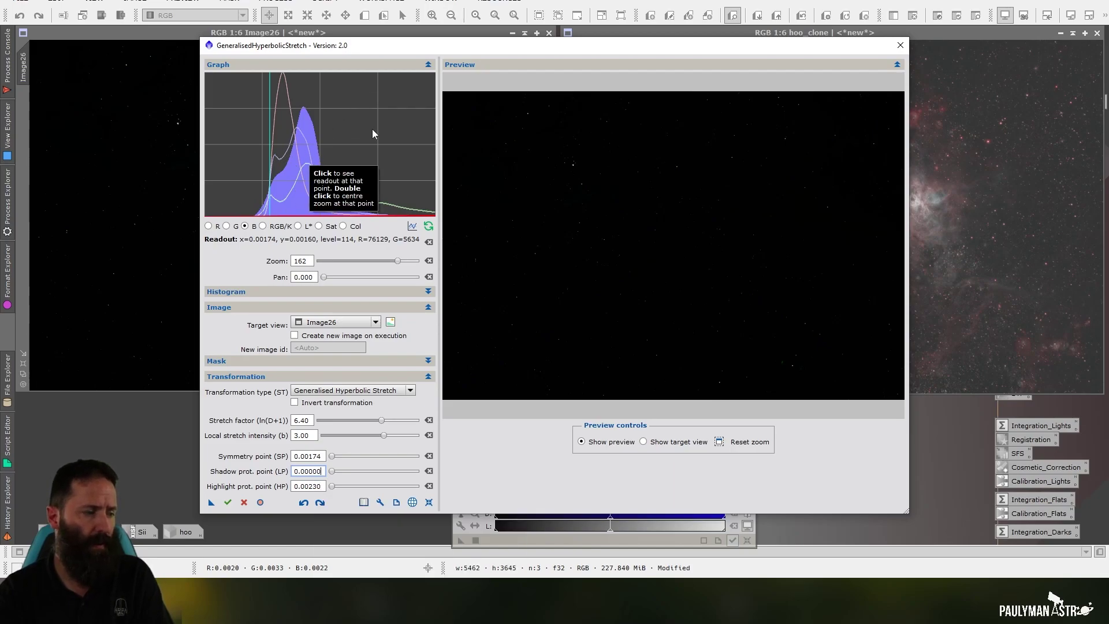
click(229, 502)
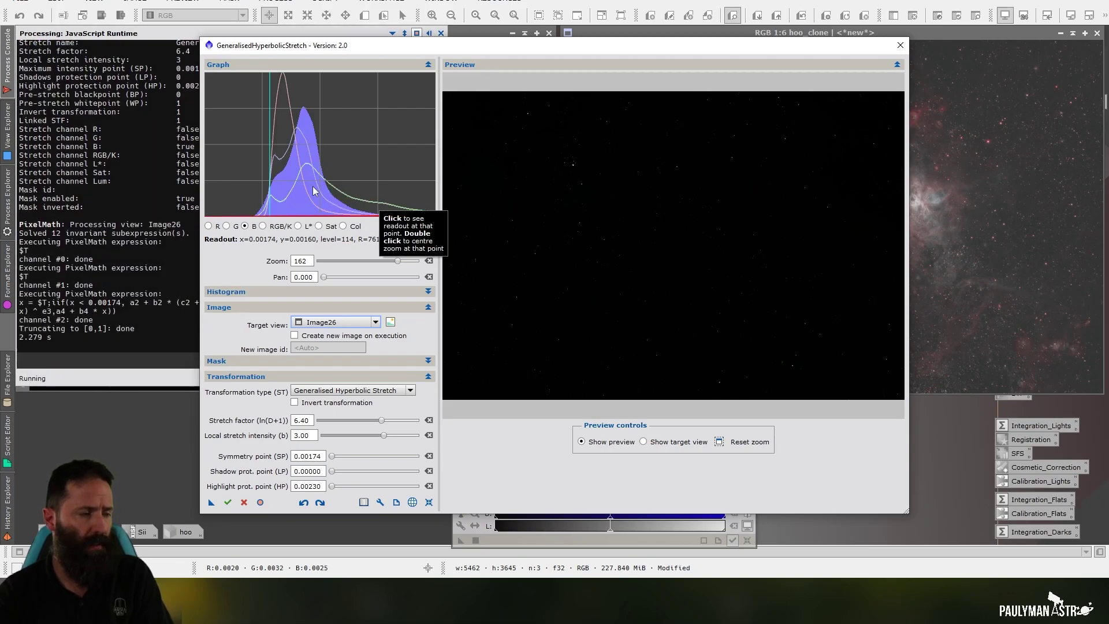
click(428, 504)
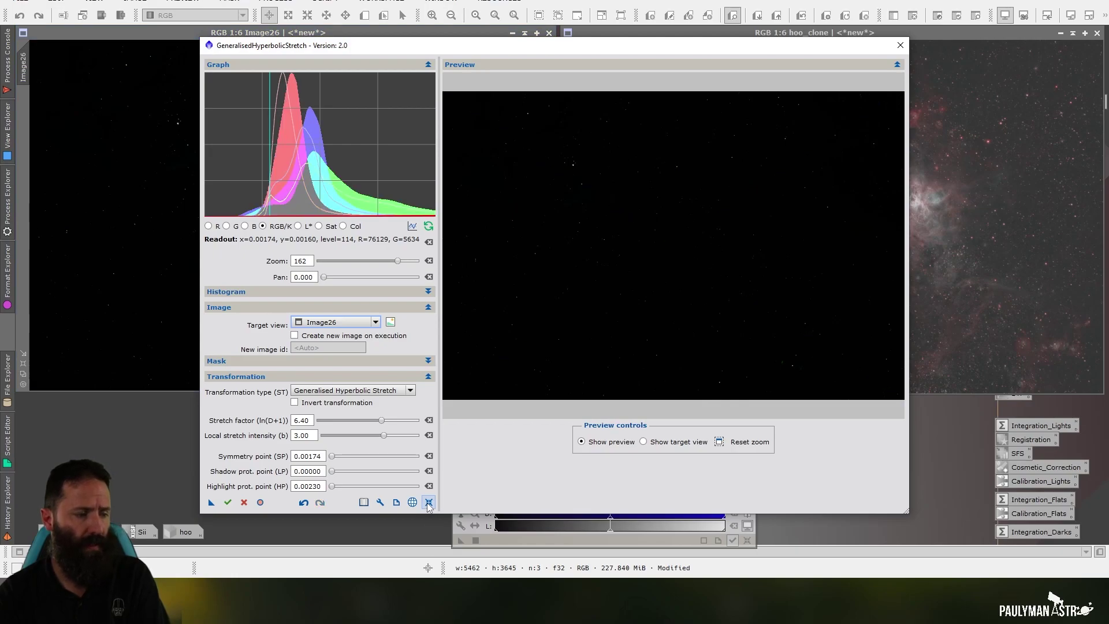
Step: Reset the stretch parameters, then set symmetry point 0.00185 and local stretch intensity 3
click(428, 504)
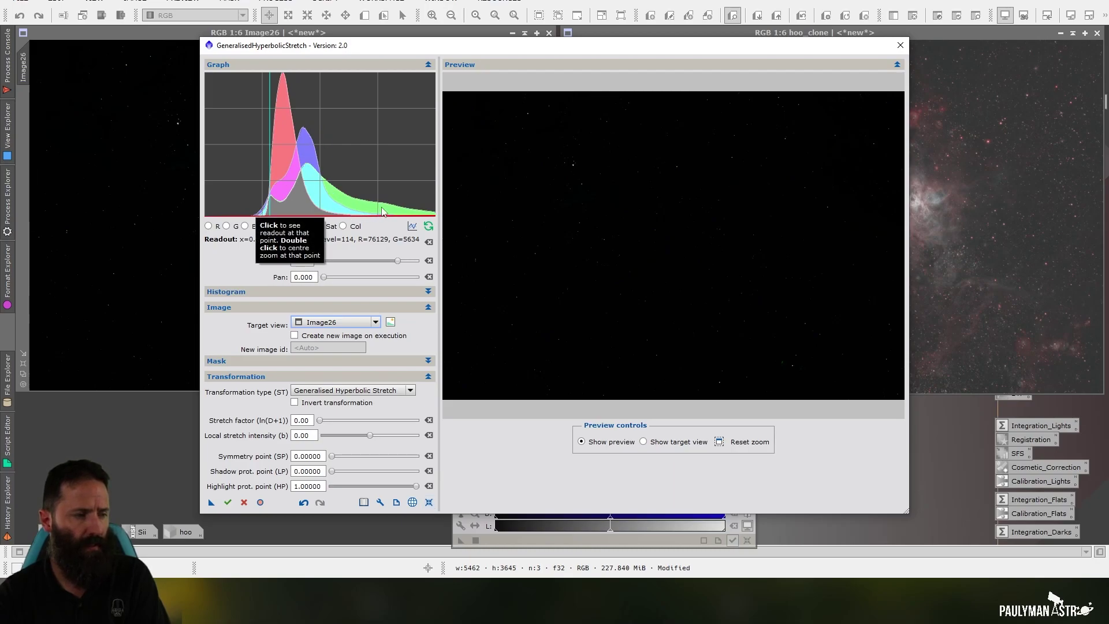
click(274, 129)
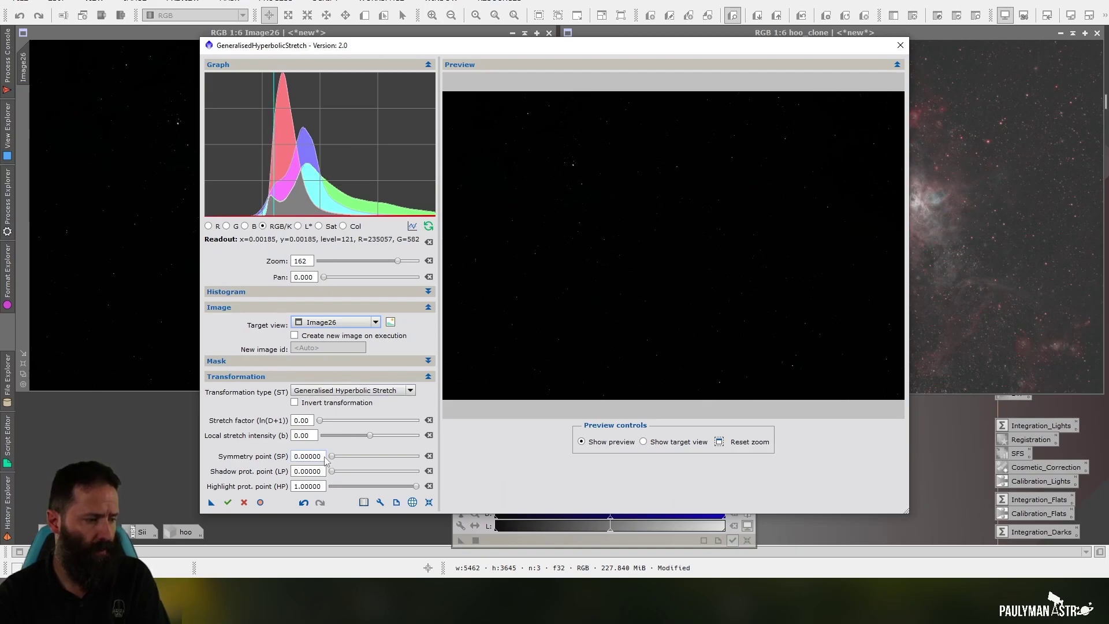
drag(322, 457, 304, 460)
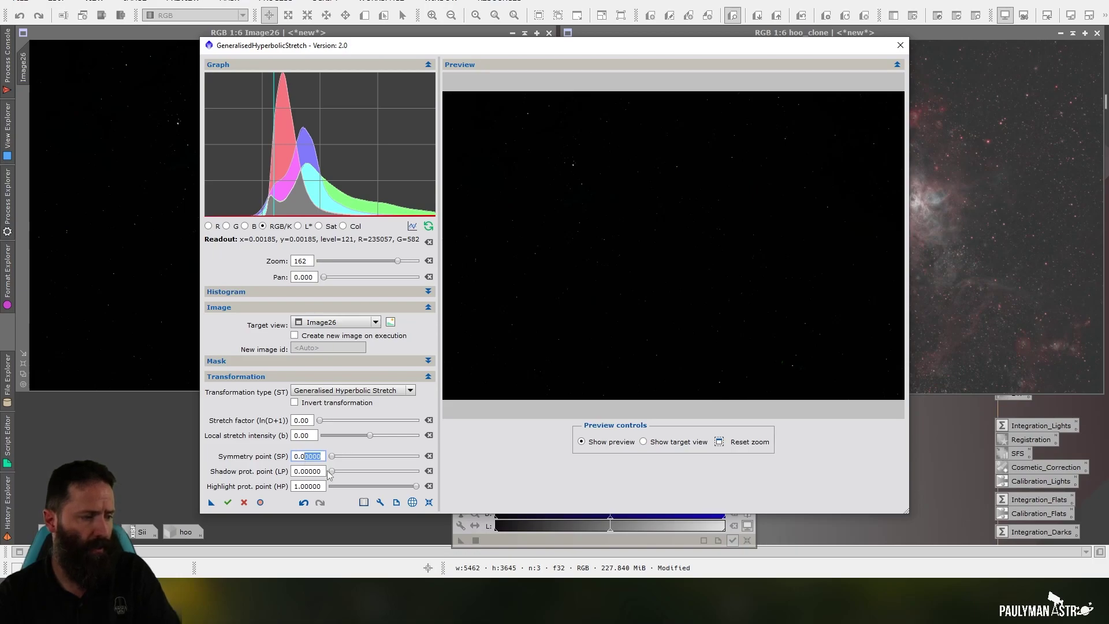
text(0015)
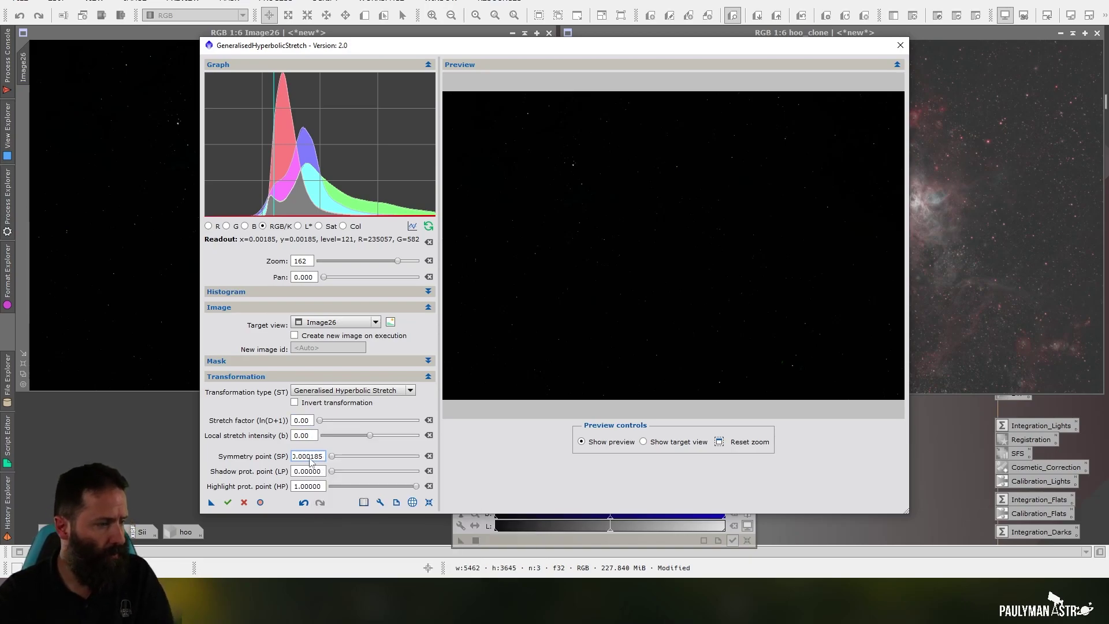
key(BackSpace)
click(316, 438)
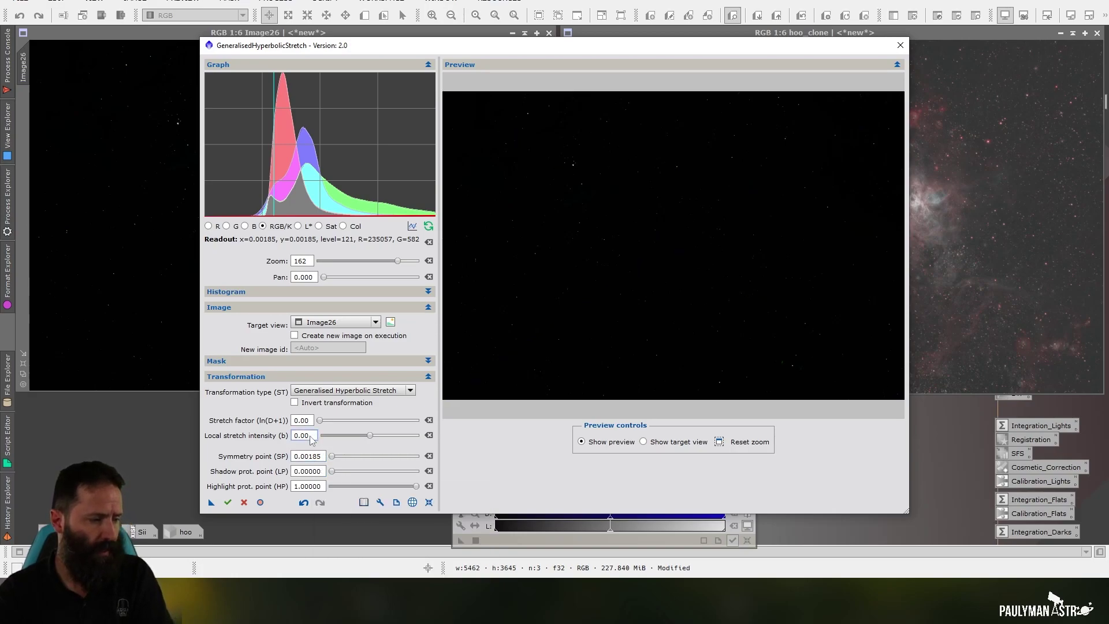
double_click(299, 437)
text(3)
key(Return)
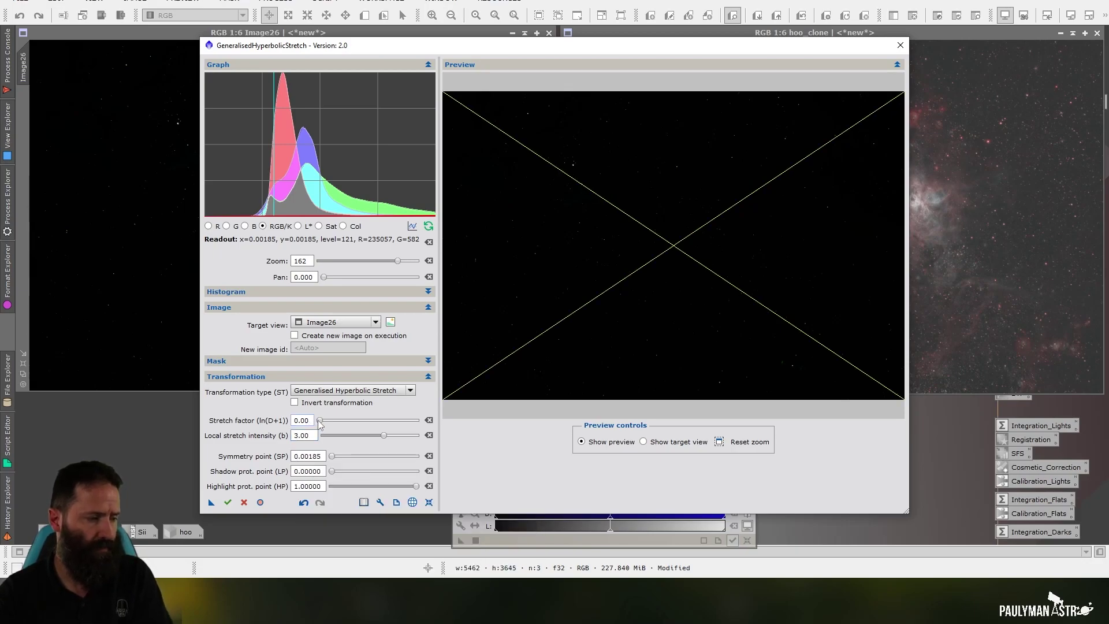
Step: Switch to the red channel, set stretch factor about 6.00, and lower highlight protection
drag(398, 264, 319, 264)
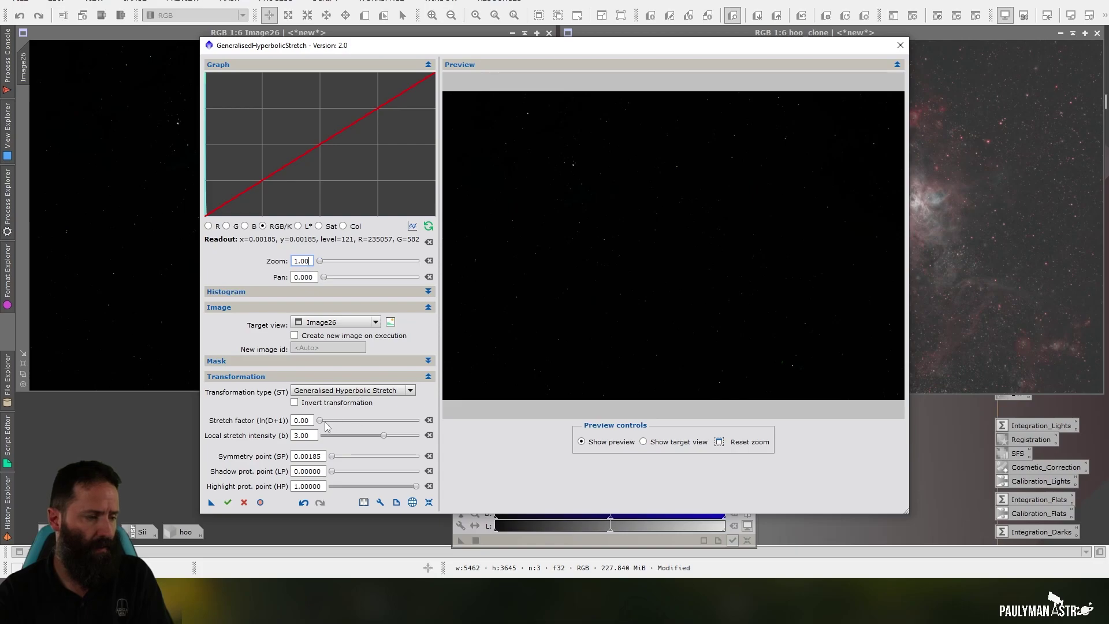
scroll(322, 425, up, 20)
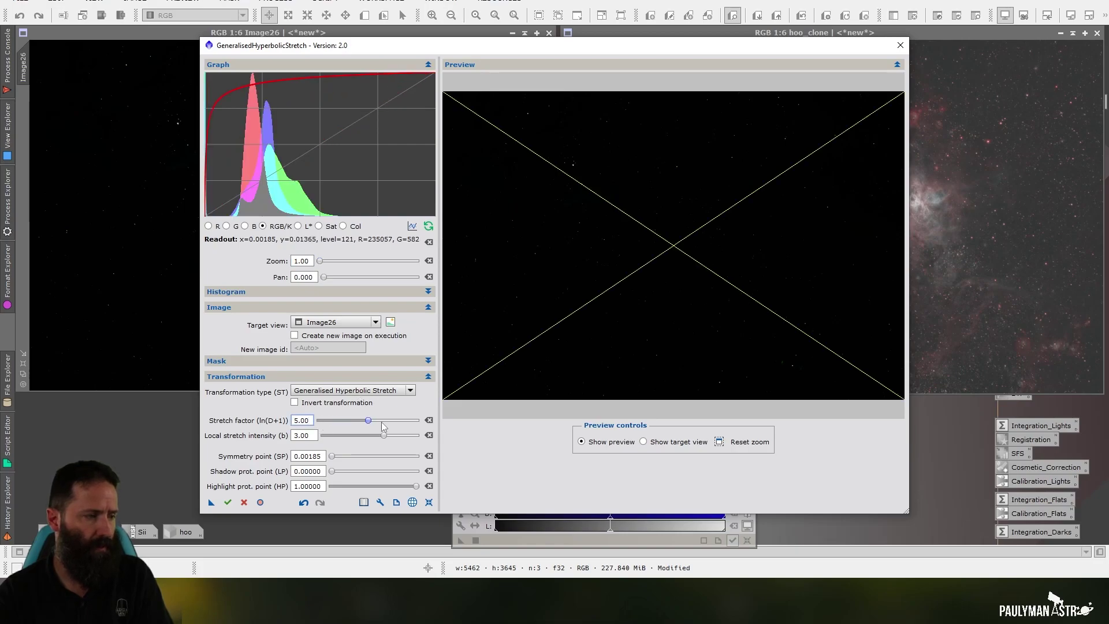
scroll(335, 421, down, 20)
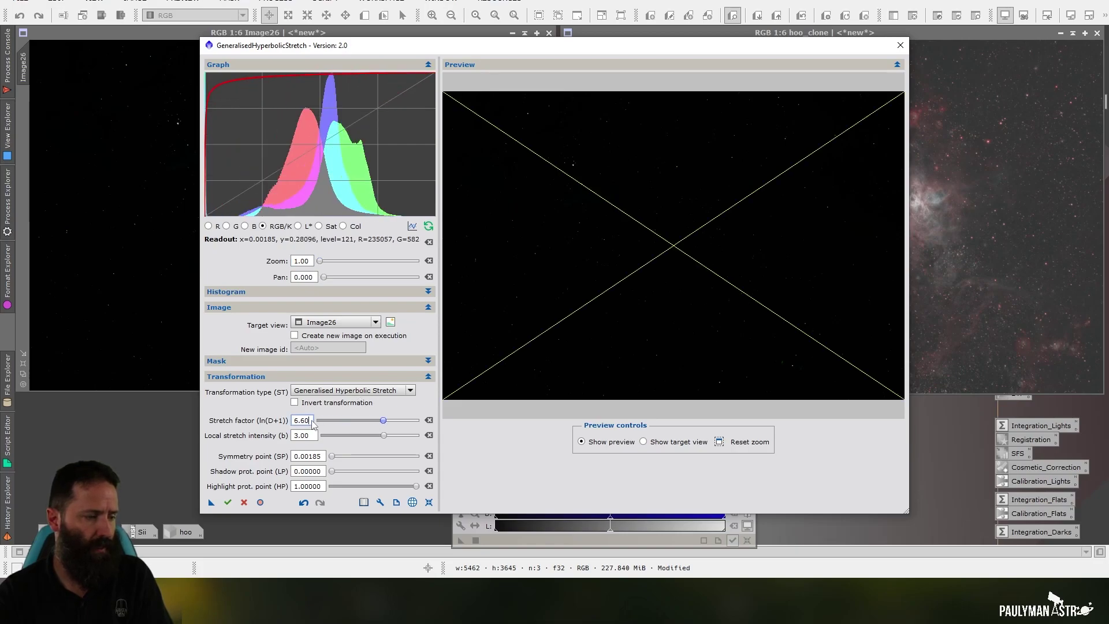
click(209, 227)
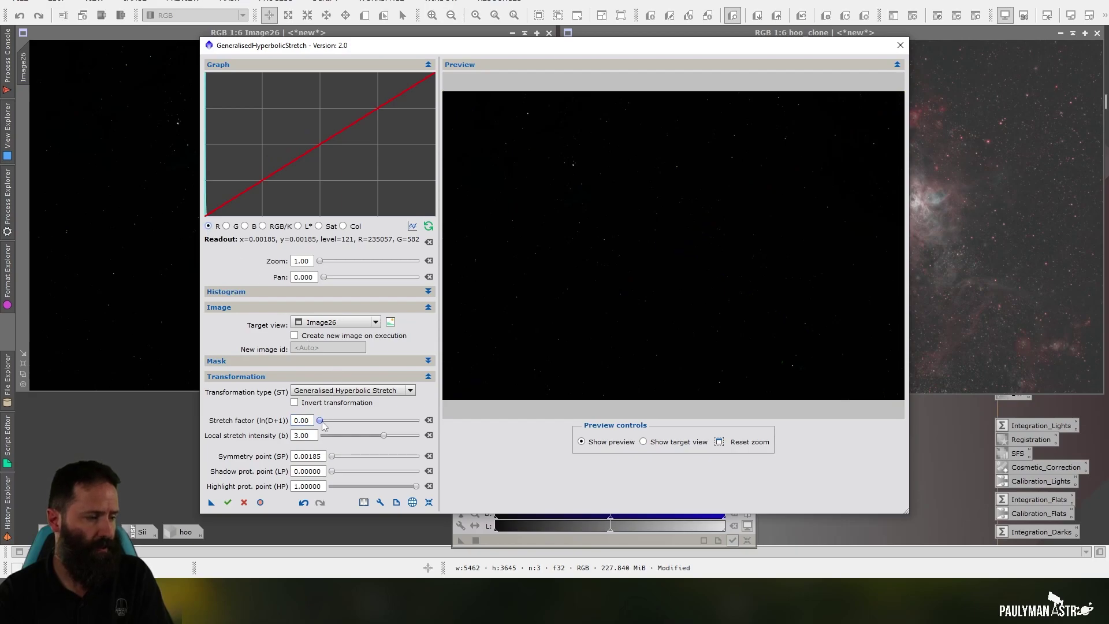
drag(342, 420, 400, 422)
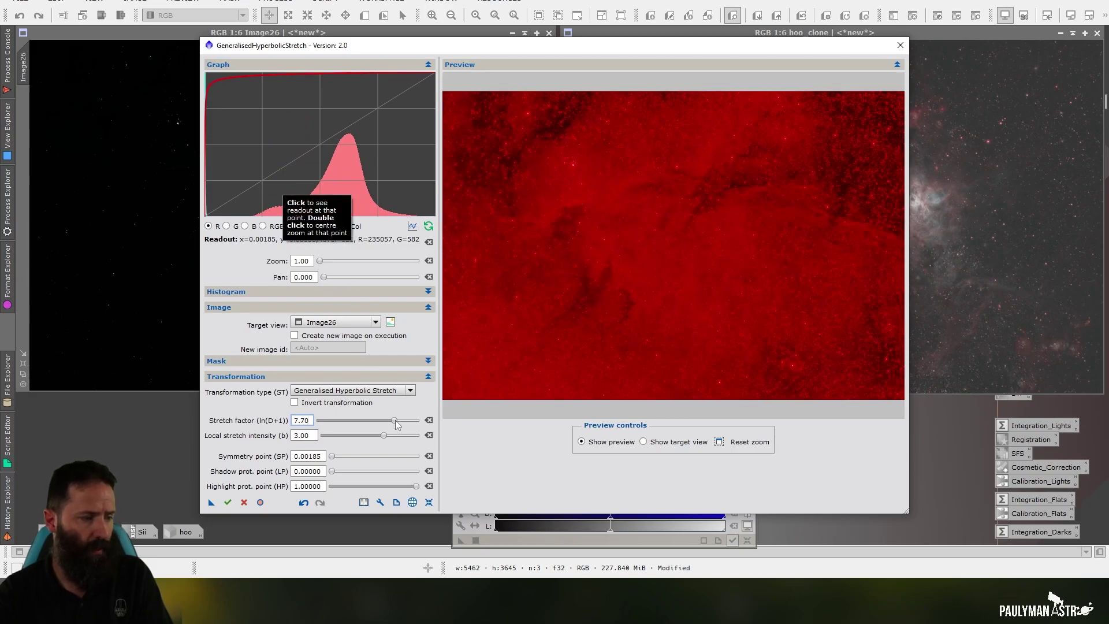
drag(391, 422, 379, 424)
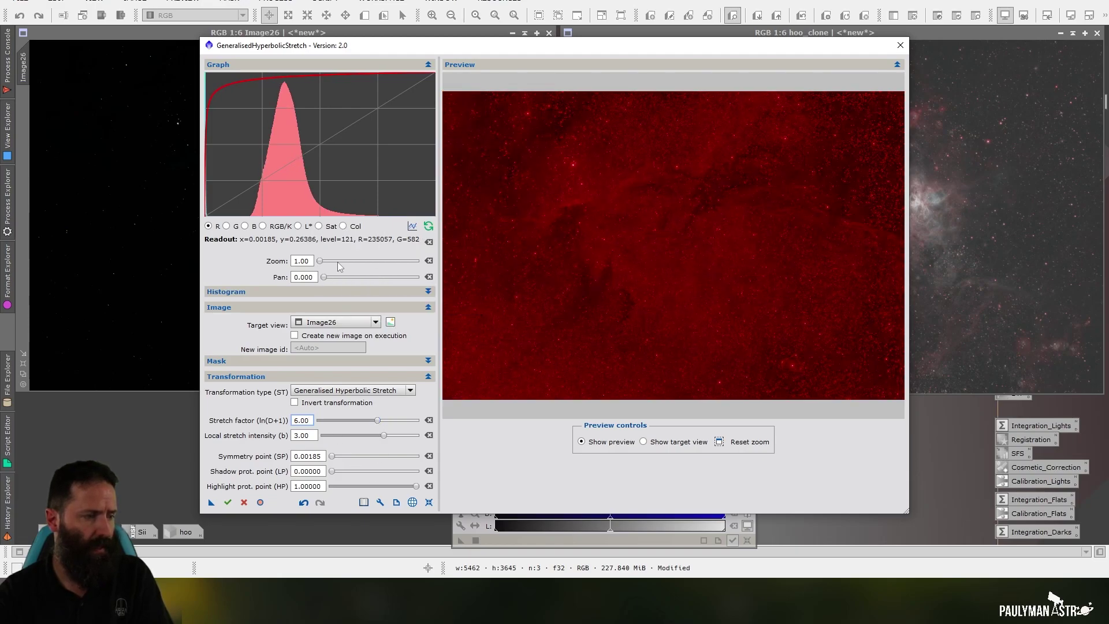
drag(321, 261, 382, 262)
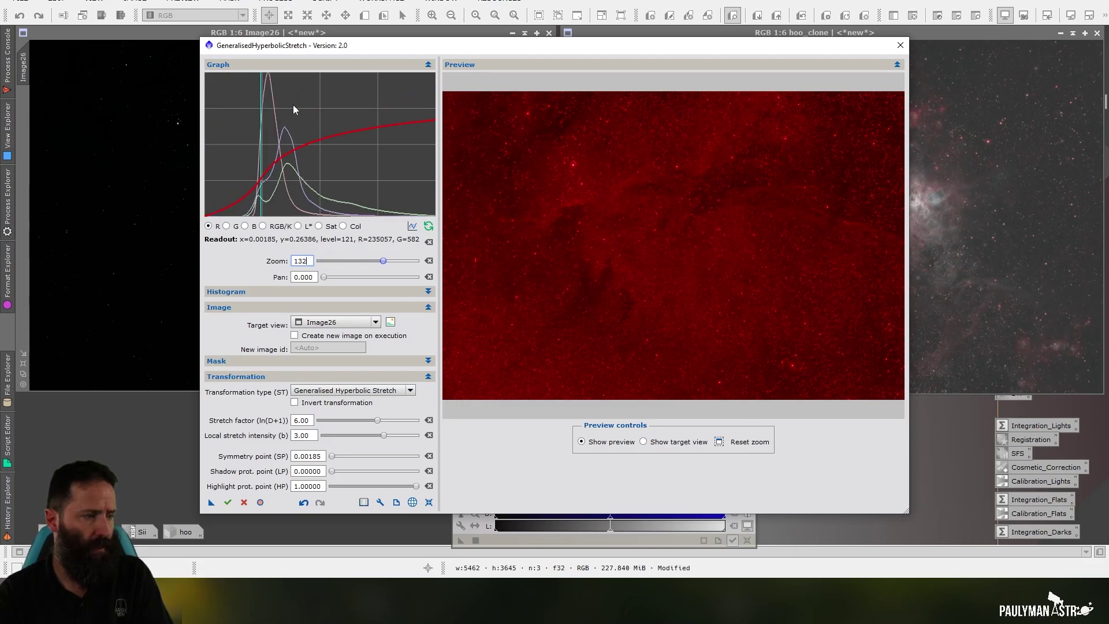
scroll(293, 128, down, 1)
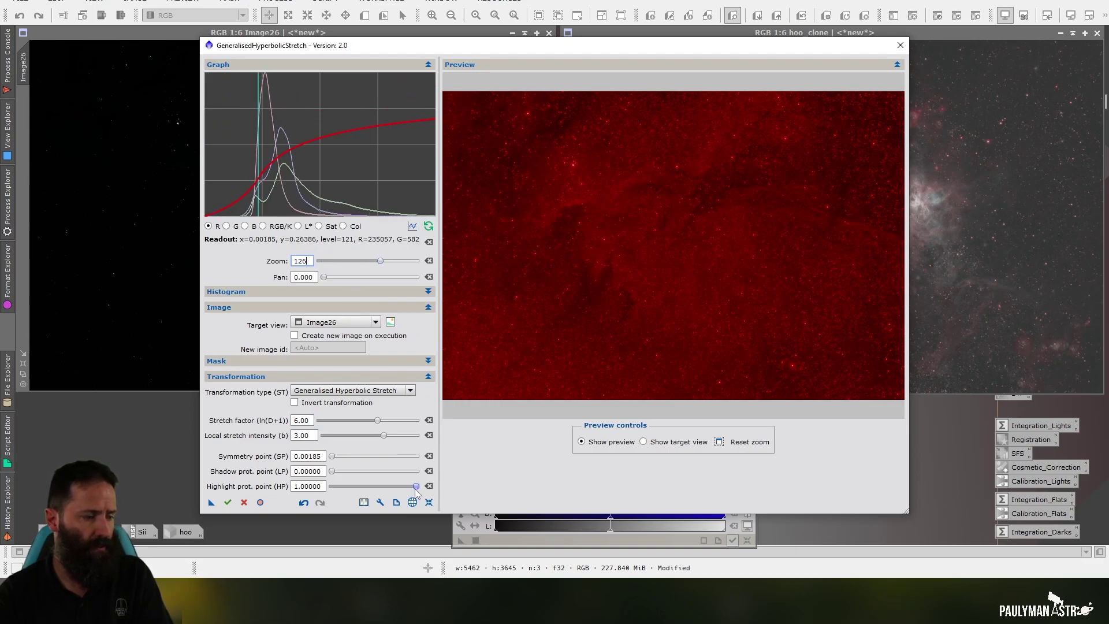
drag(415, 487, 333, 492)
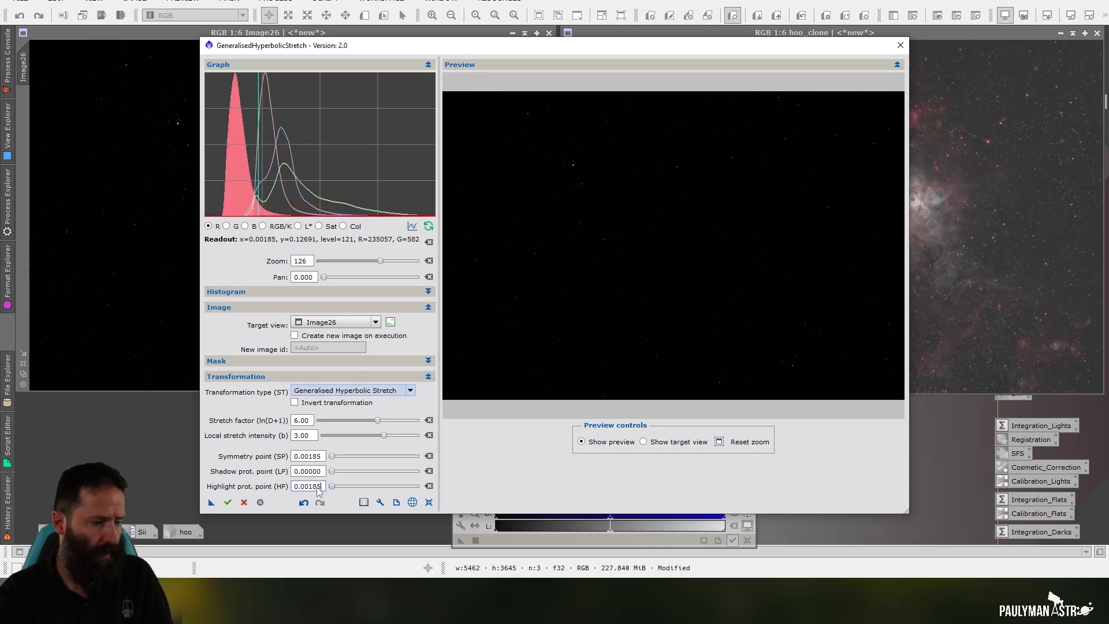
Step: Step highlight protection through 0.0022, 0.0025, 0.0026 to 0.0027, then apply the red stretch to Image26
double_click(306, 486)
text(0.0022)
click(317, 473)
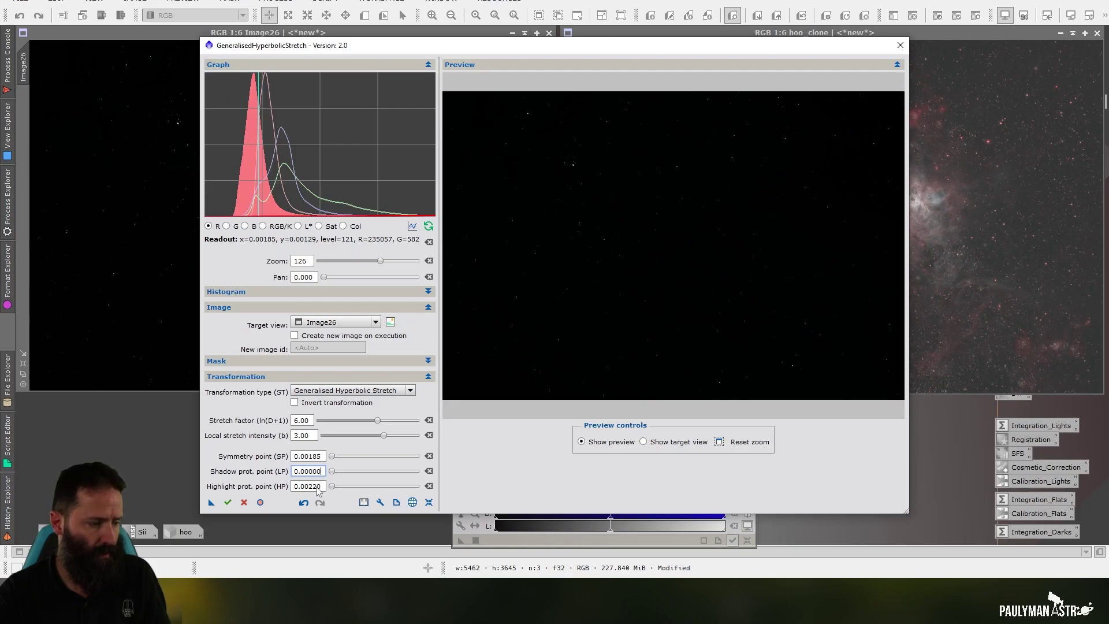
double_click(315, 486)
text(0.0025)
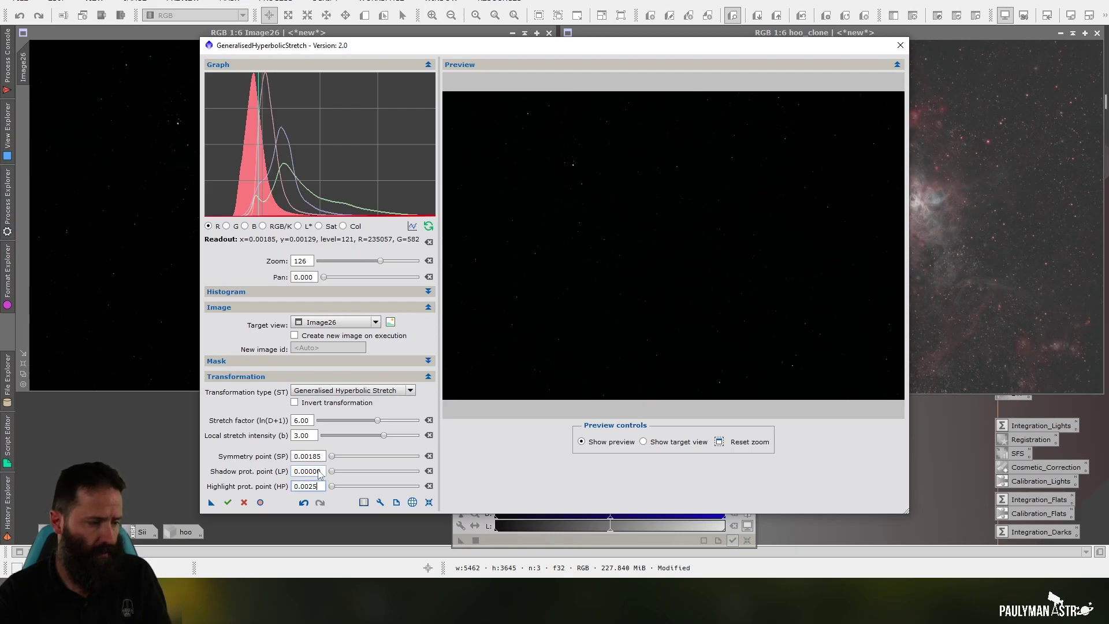
click(318, 473)
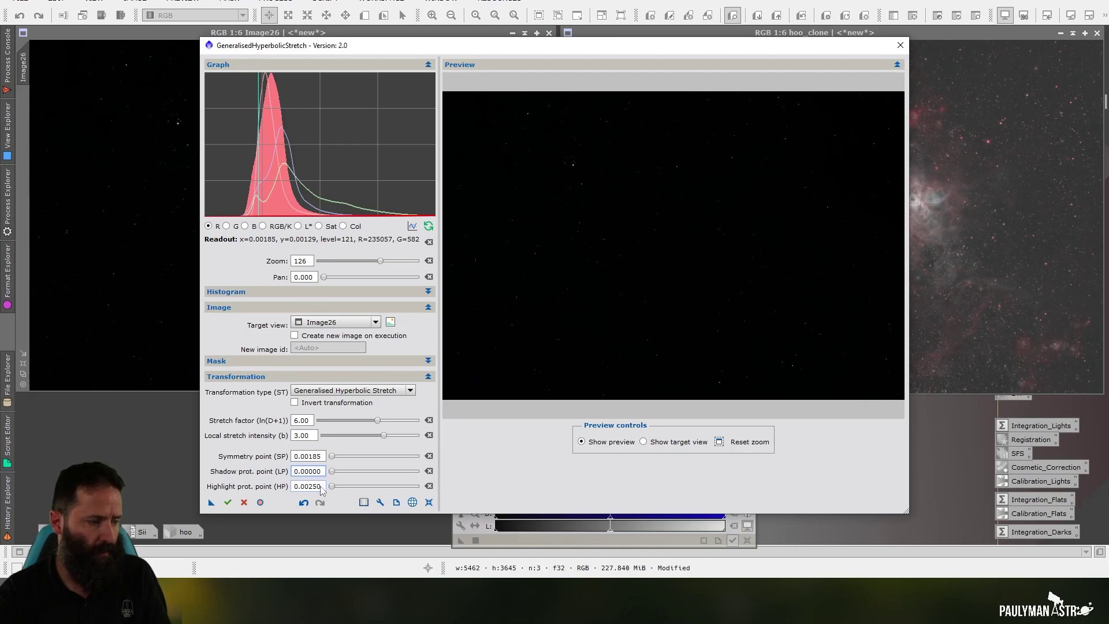
drag(313, 487, 326, 472)
text(6)
click(321, 475)
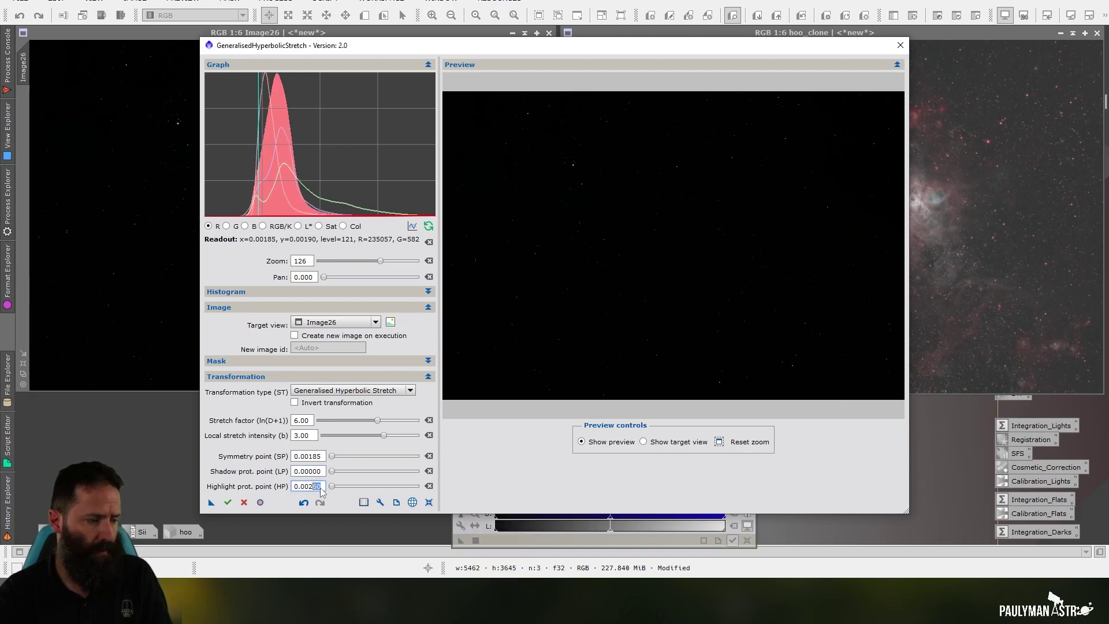
text(7)
click(318, 474)
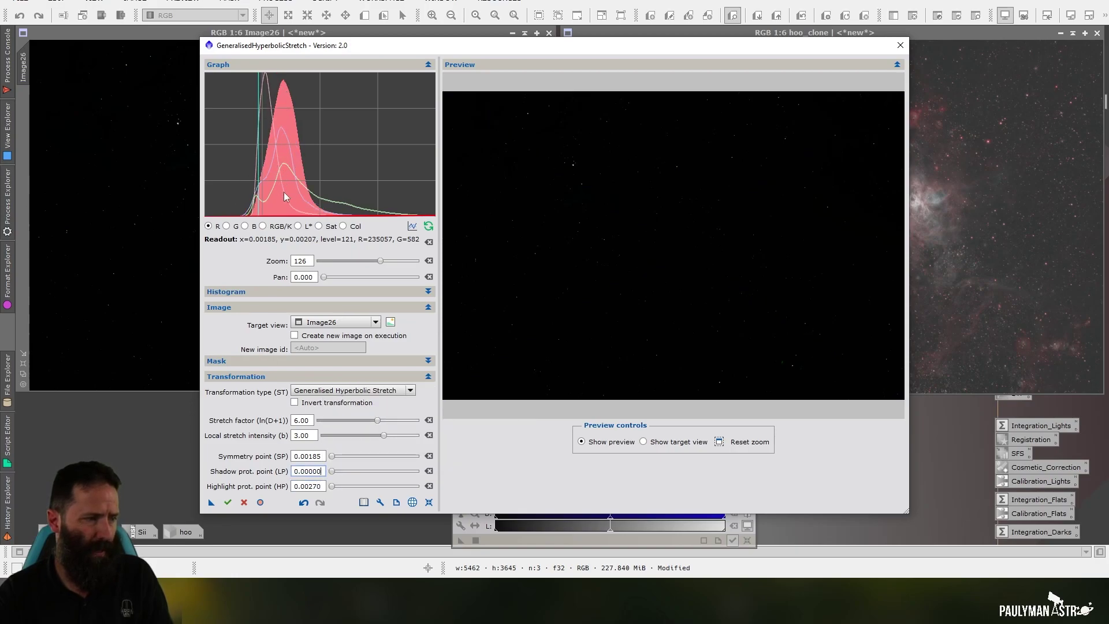
click(228, 502)
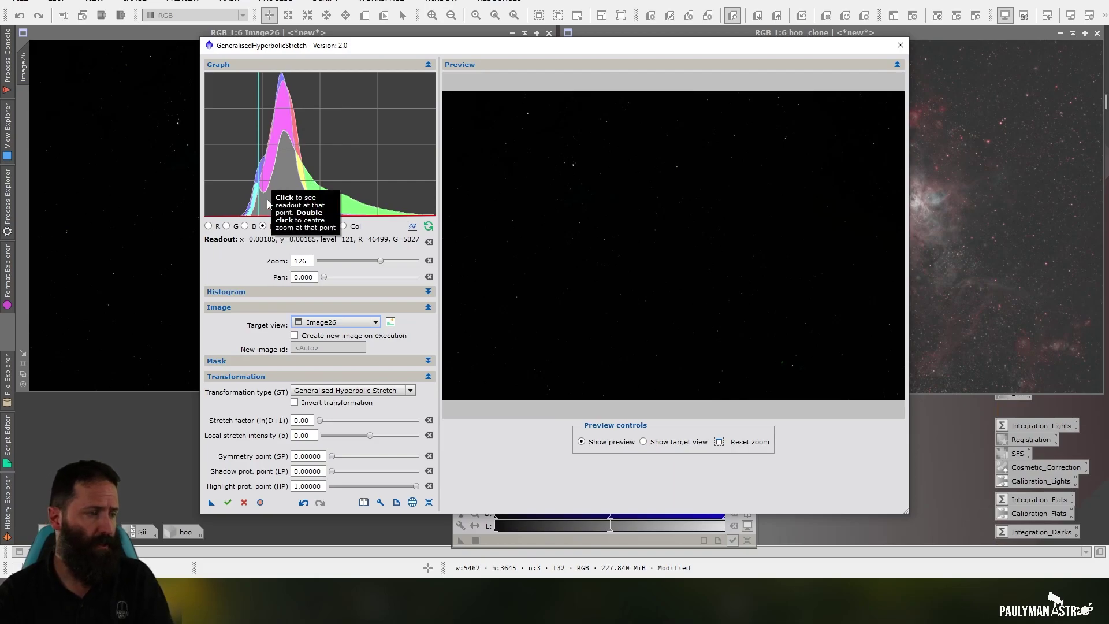
Step: On the red channel, set symmetry point 0.00216, local intensity 3 and stretch factor 5
click(211, 226)
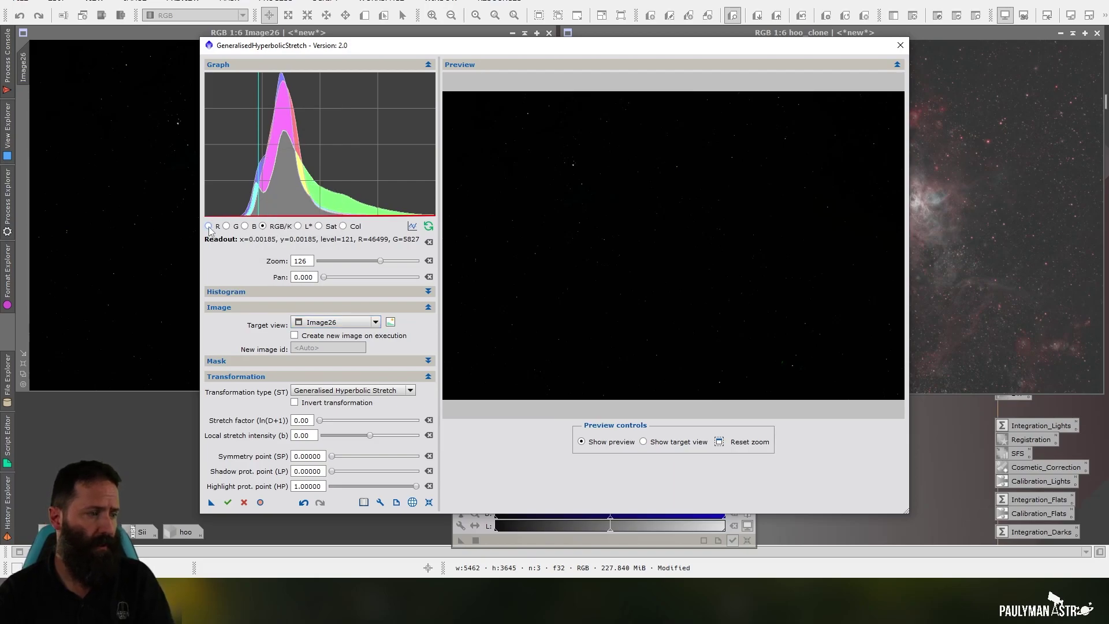
click(268, 141)
drag(321, 456, 312, 456)
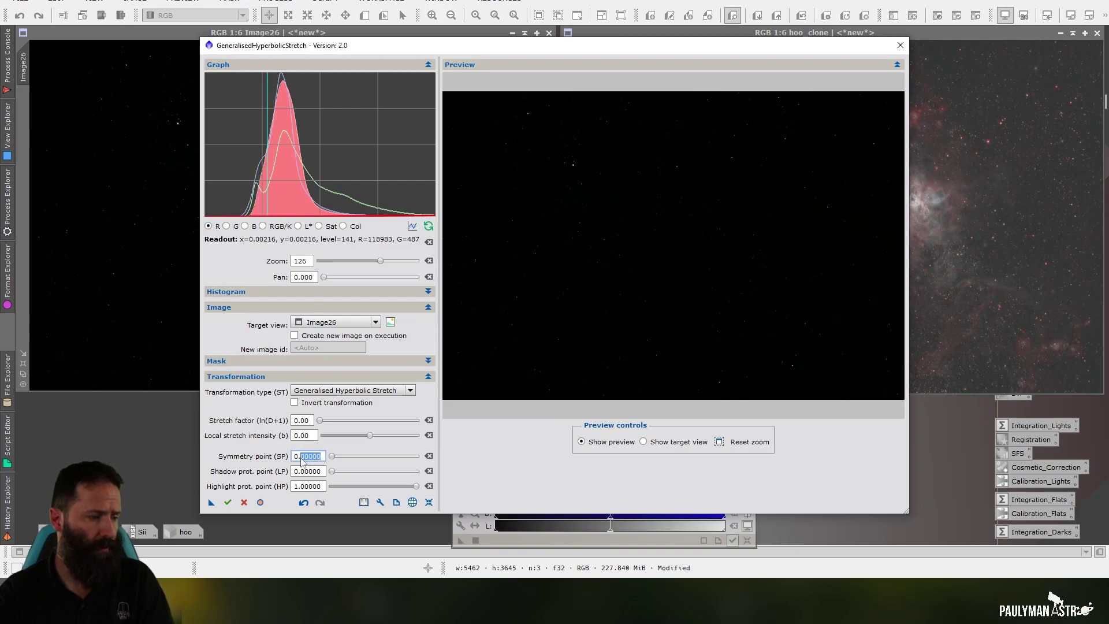
text(002)
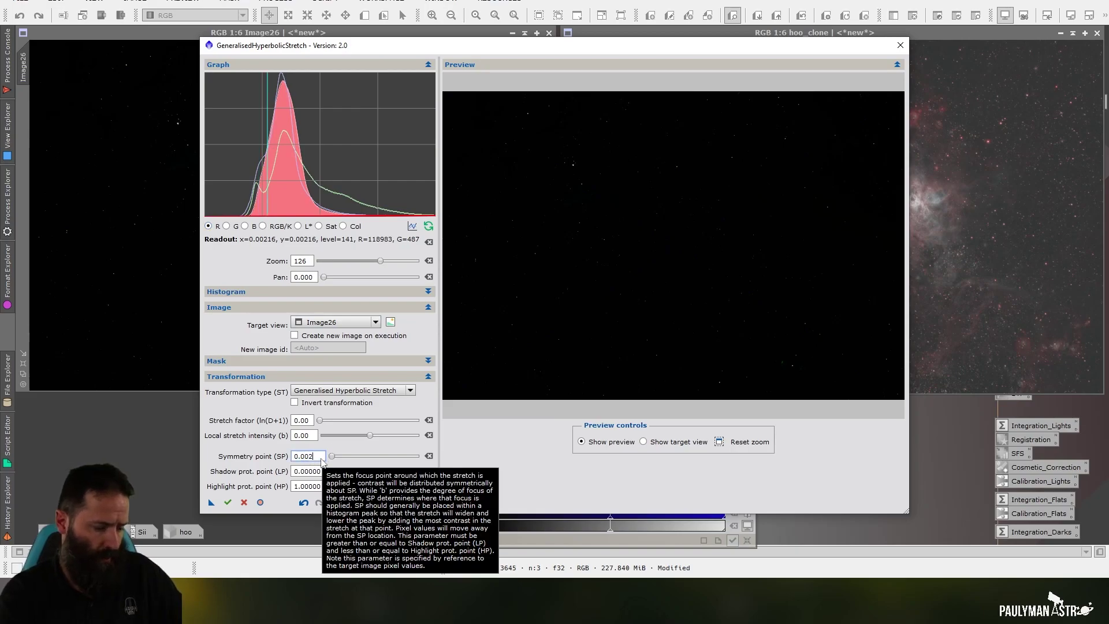
text(16)
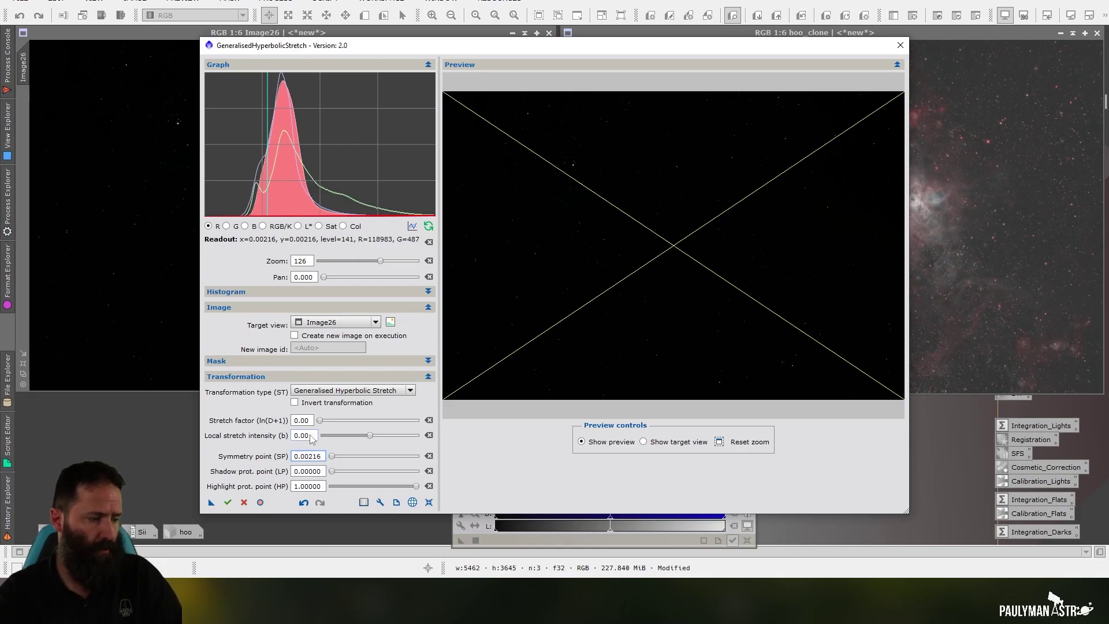
double_click(316, 437)
key(BackSpace)
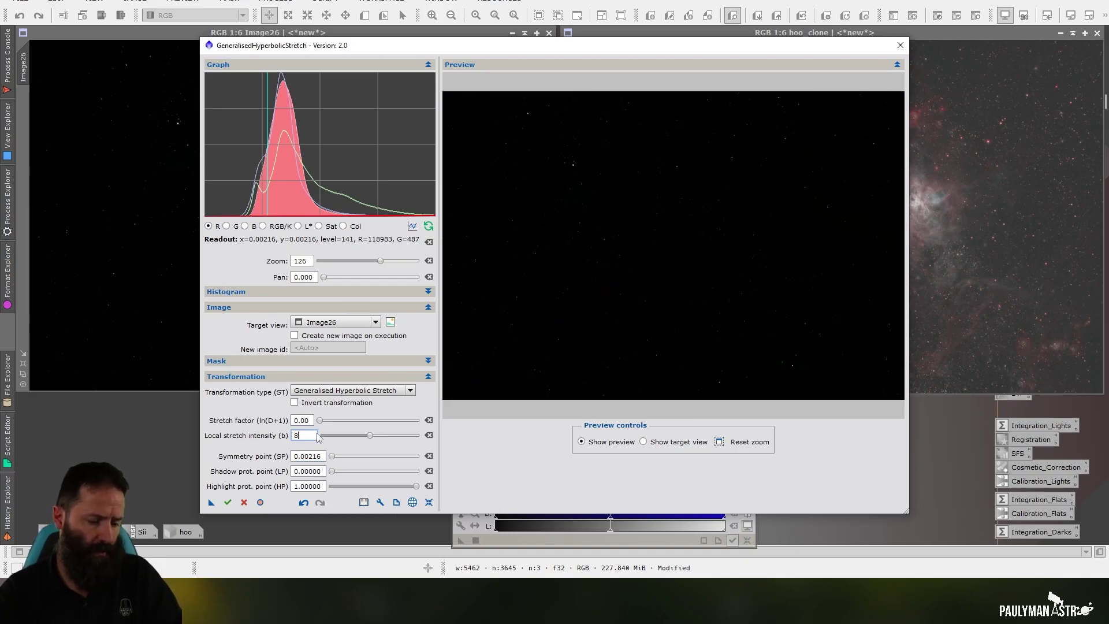
text(3)
double_click(302, 420)
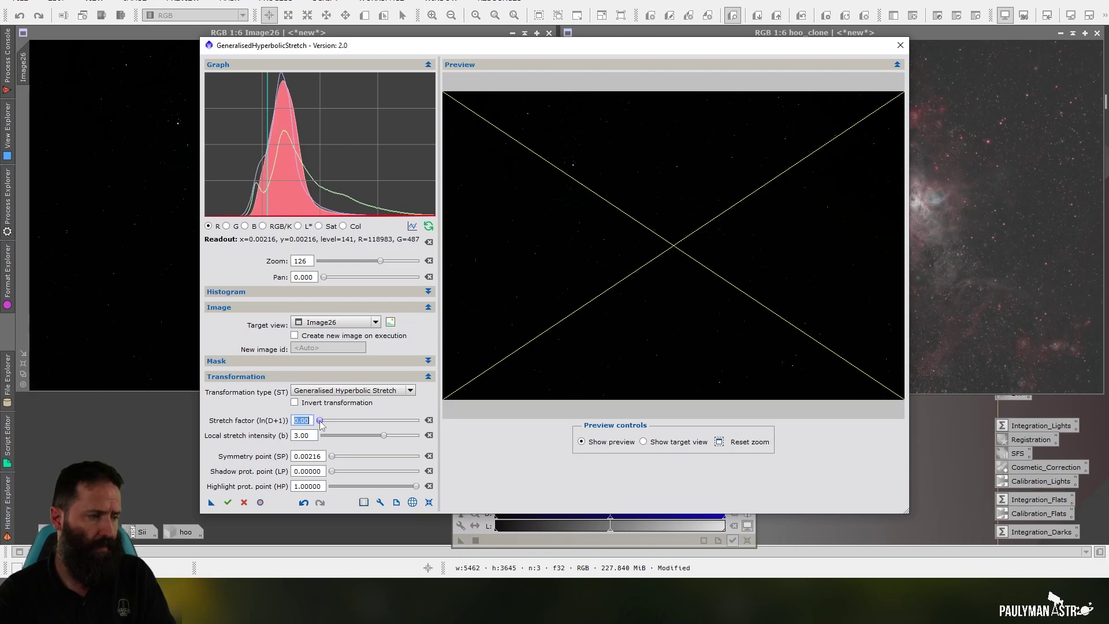
text(5)
key(Return)
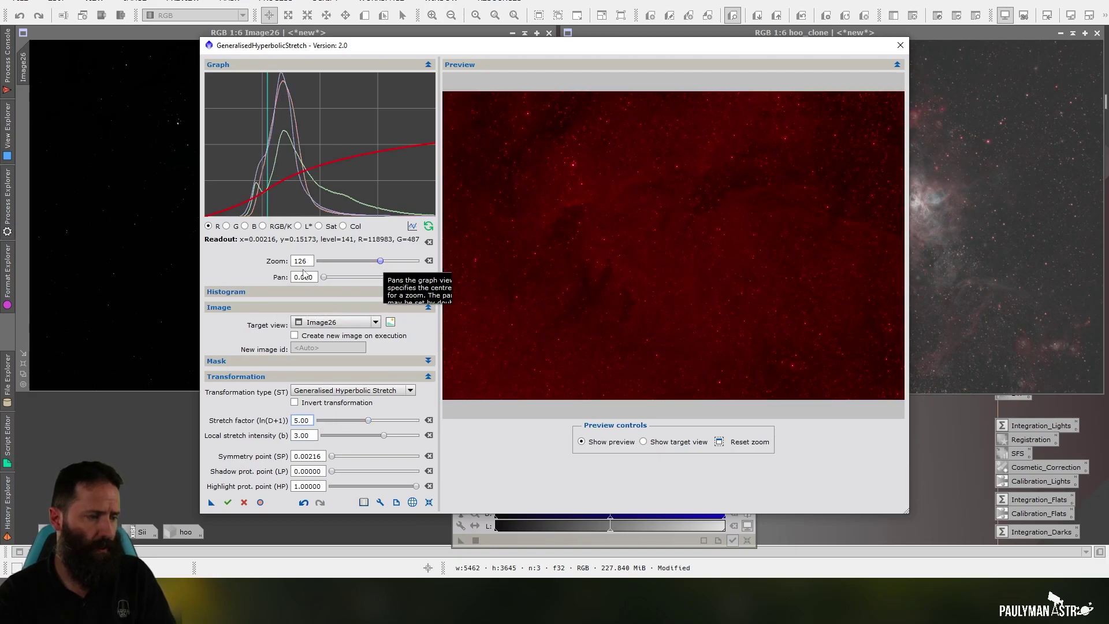
click(330, 263)
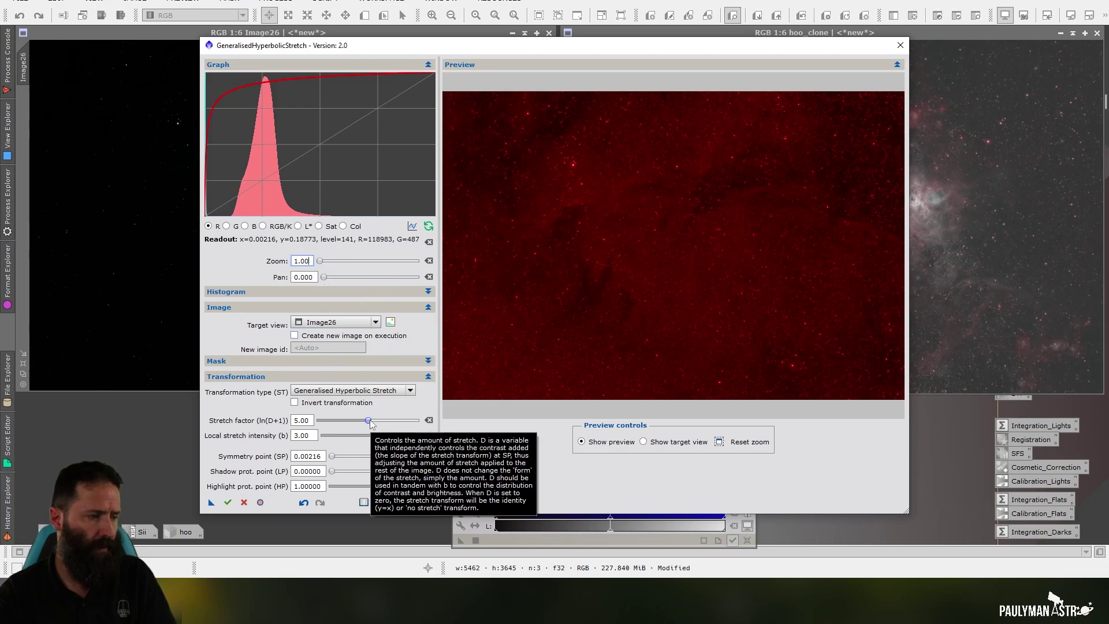
Step: Nudge the stretch factor to about 5.20, set highlight protection 0.003, and apply the red stretch
drag(370, 423, 373, 426)
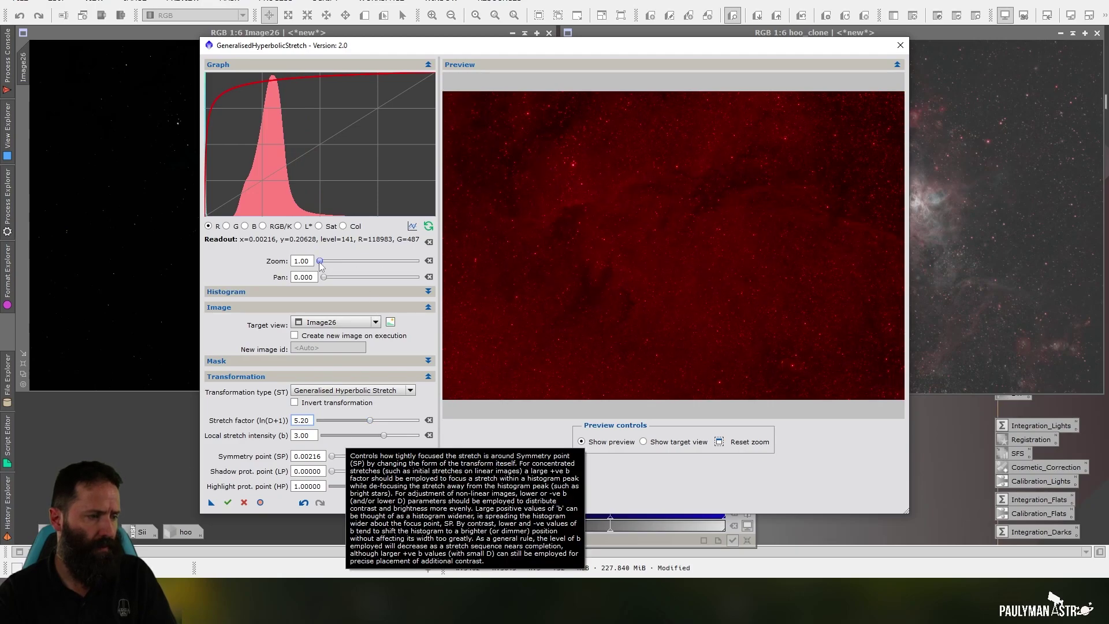
drag(320, 261, 366, 265)
click(373, 265)
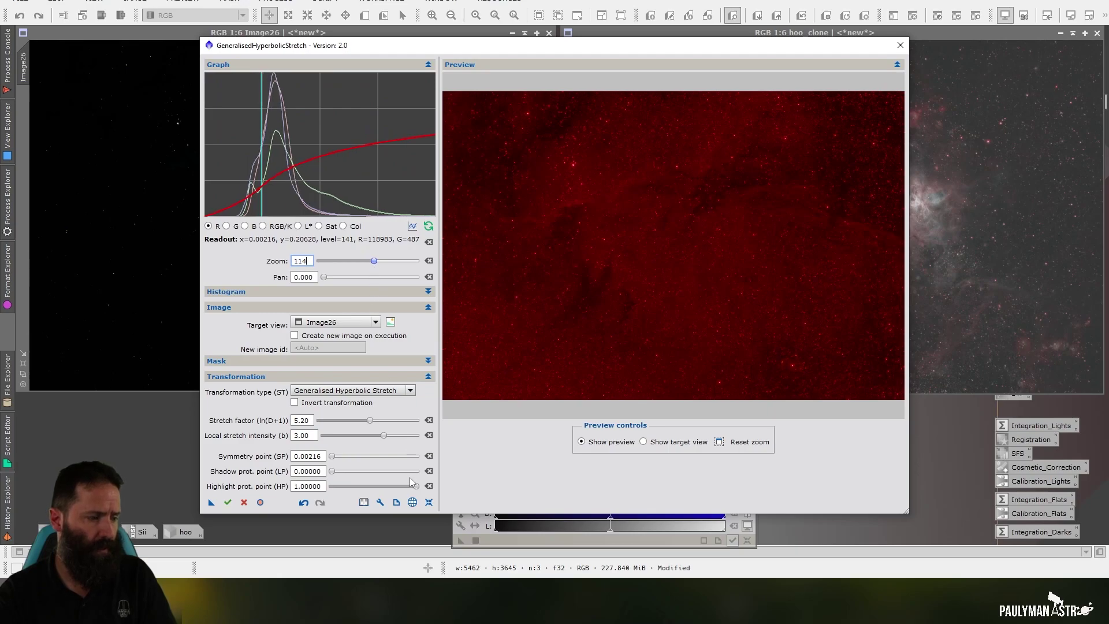
drag(338, 491, 323, 491)
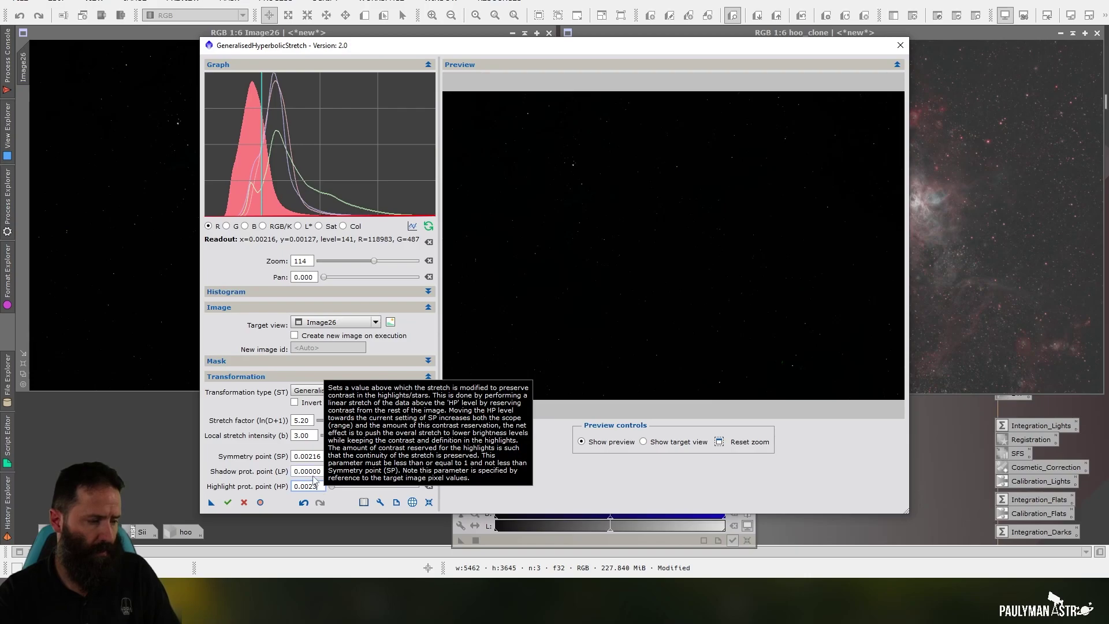
text(30)
key(Return)
key(BackSpace)
key(BackSpace)
text(3)
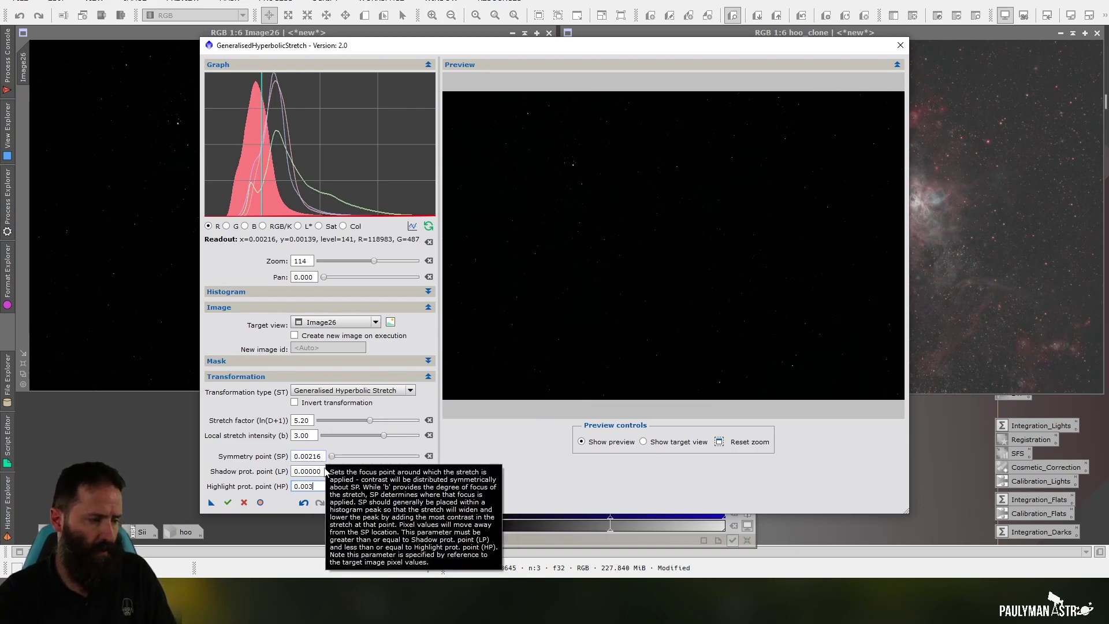
key(Return)
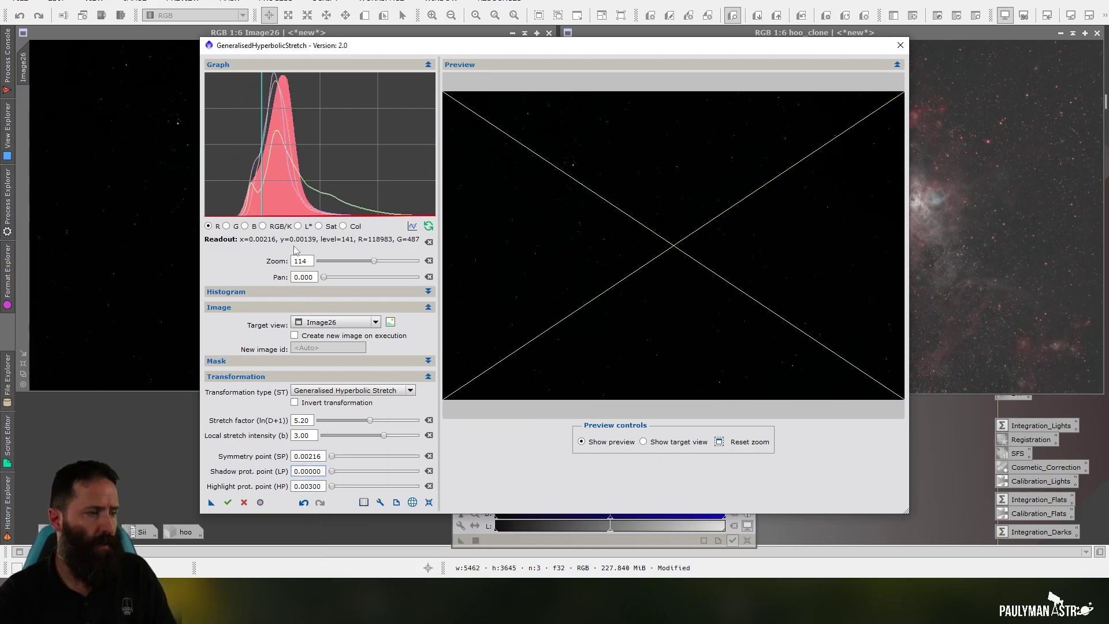
click(273, 82)
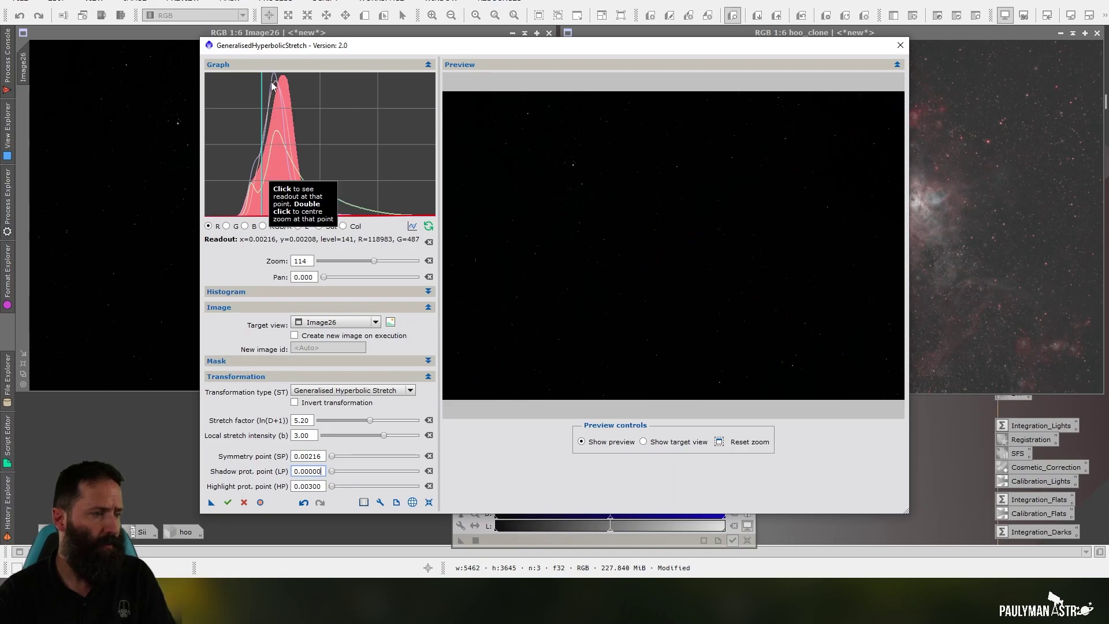
click(229, 502)
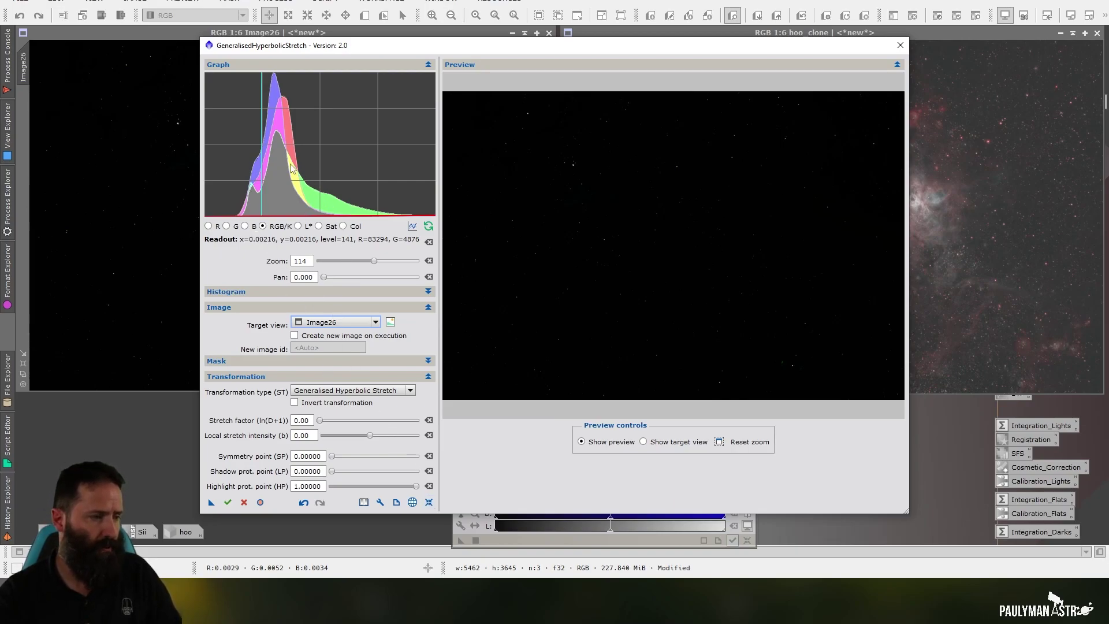
Step: Locate the combined RGB histogram peak and set the symmetry point to 0.00167
click(255, 167)
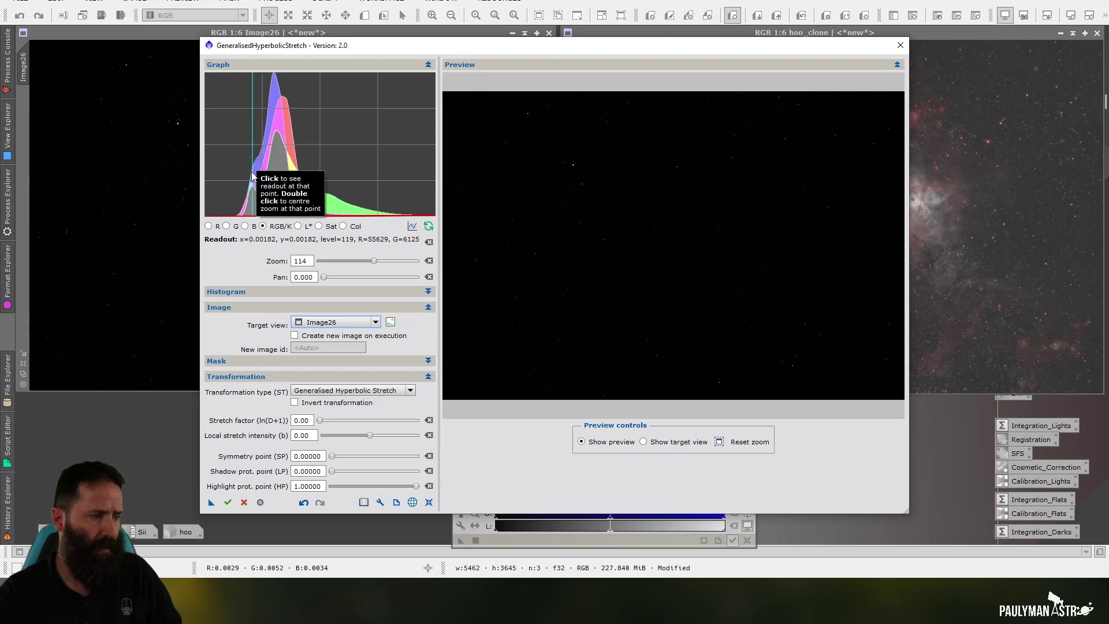
click(252, 172)
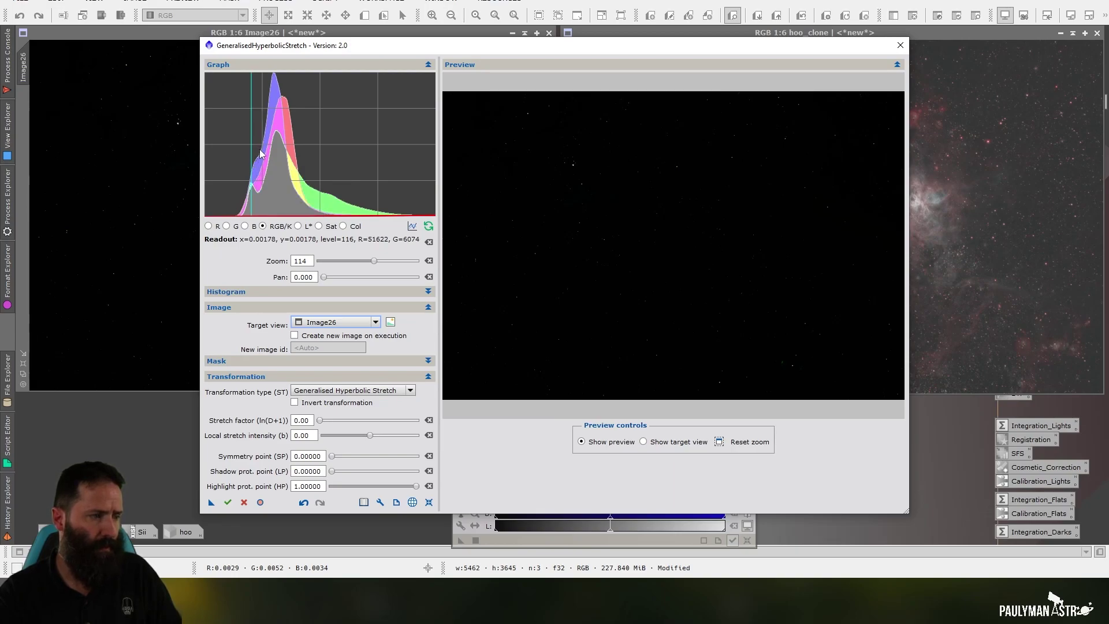
click(250, 196)
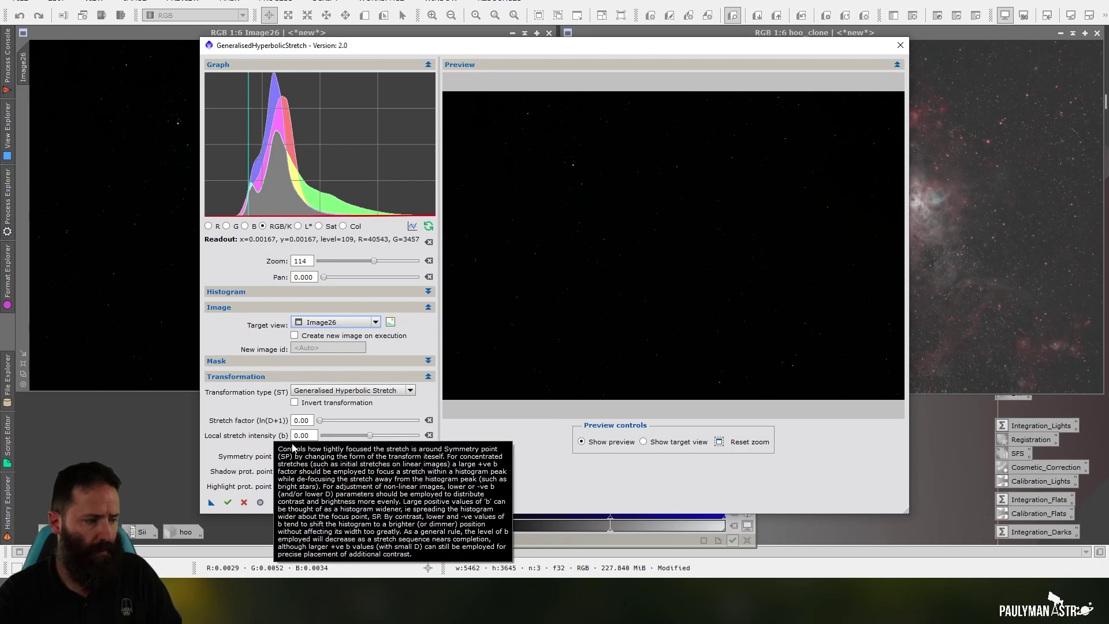
drag(318, 457, 301, 458)
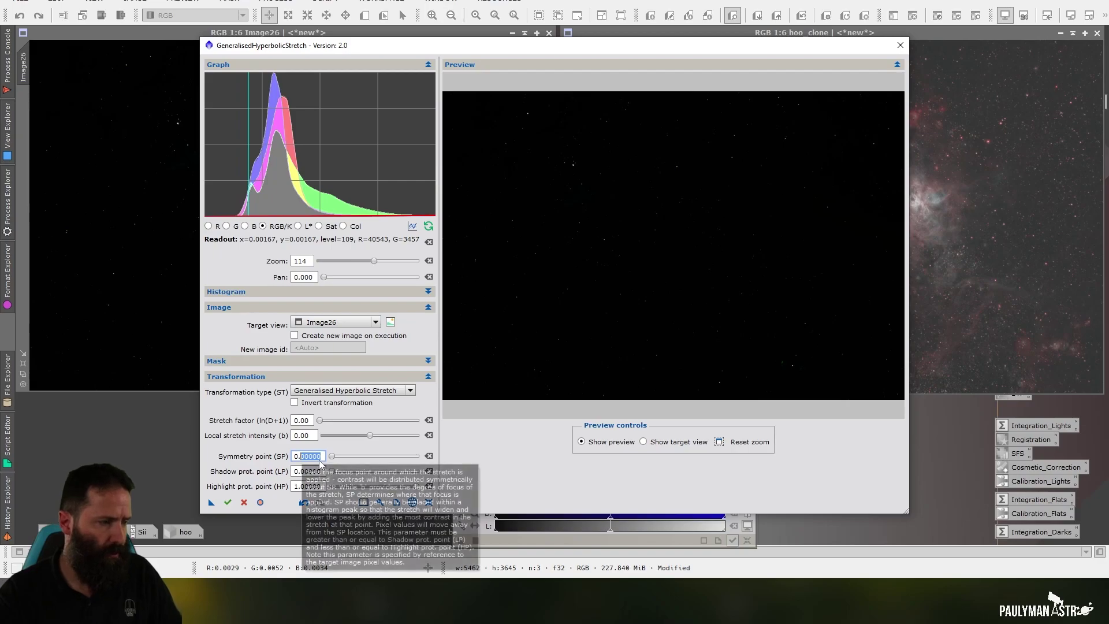
text(00167)
key(Return)
Step: Set local stretch intensity to 0.01, raise the stretch factor to about 4.40, and apply to Image26
click(306, 437)
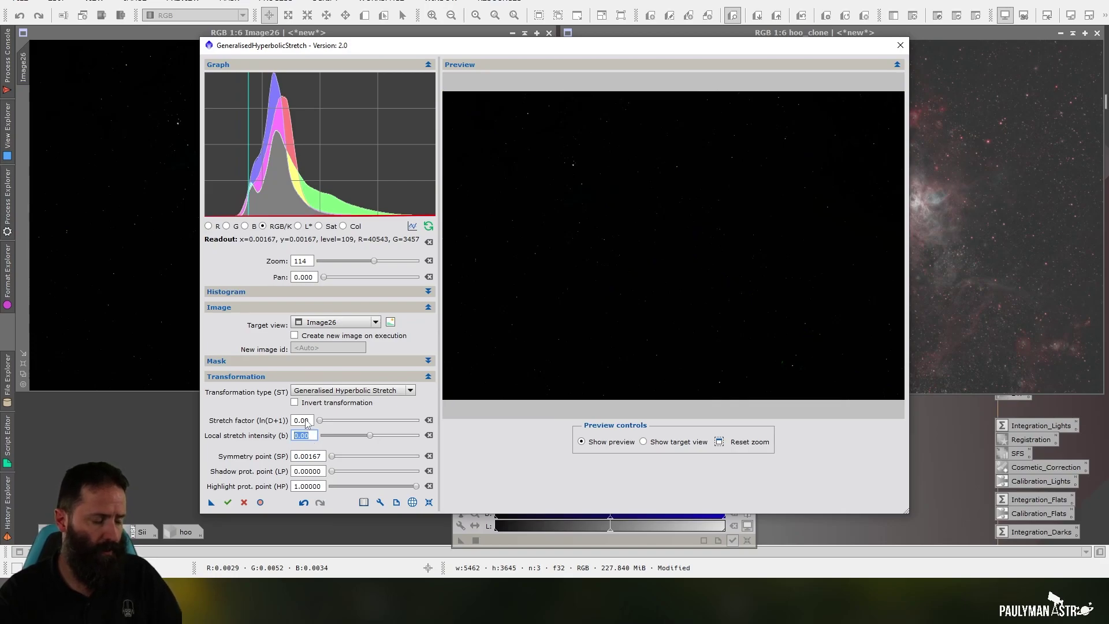
click(311, 436)
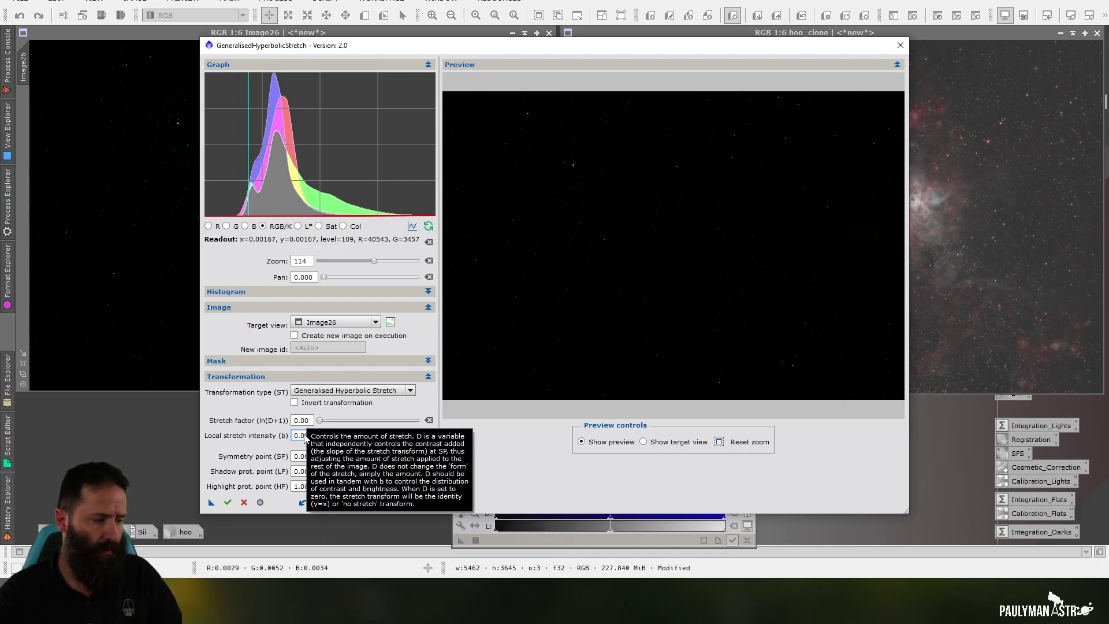
key(BackSpace)
text(1)
key(Return)
double_click(310, 437)
text(8)
key(Return)
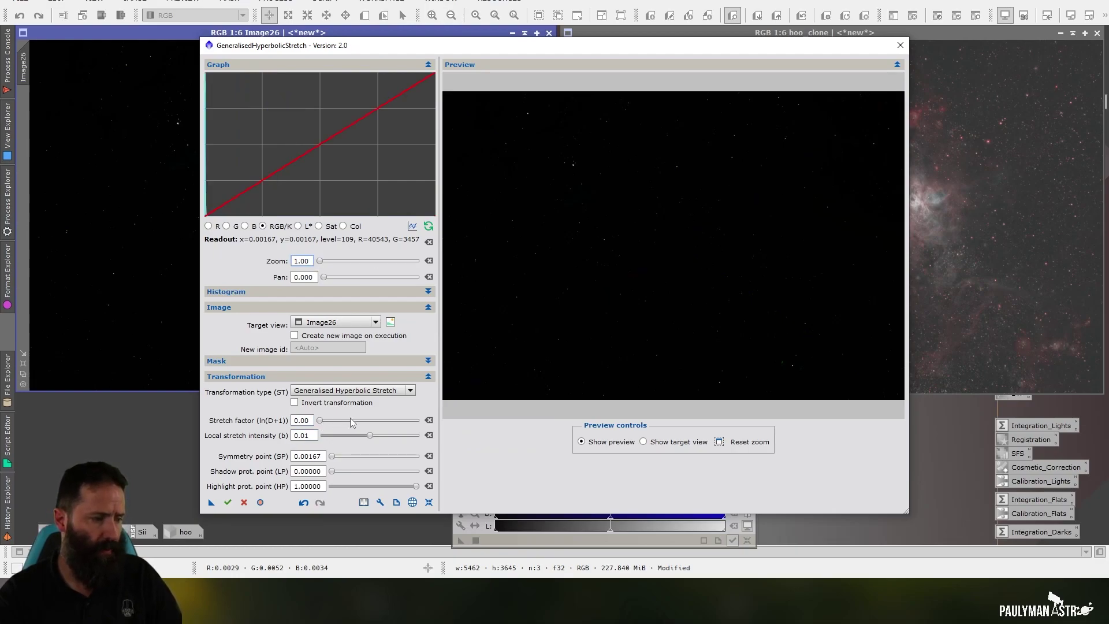
drag(351, 422, 363, 421)
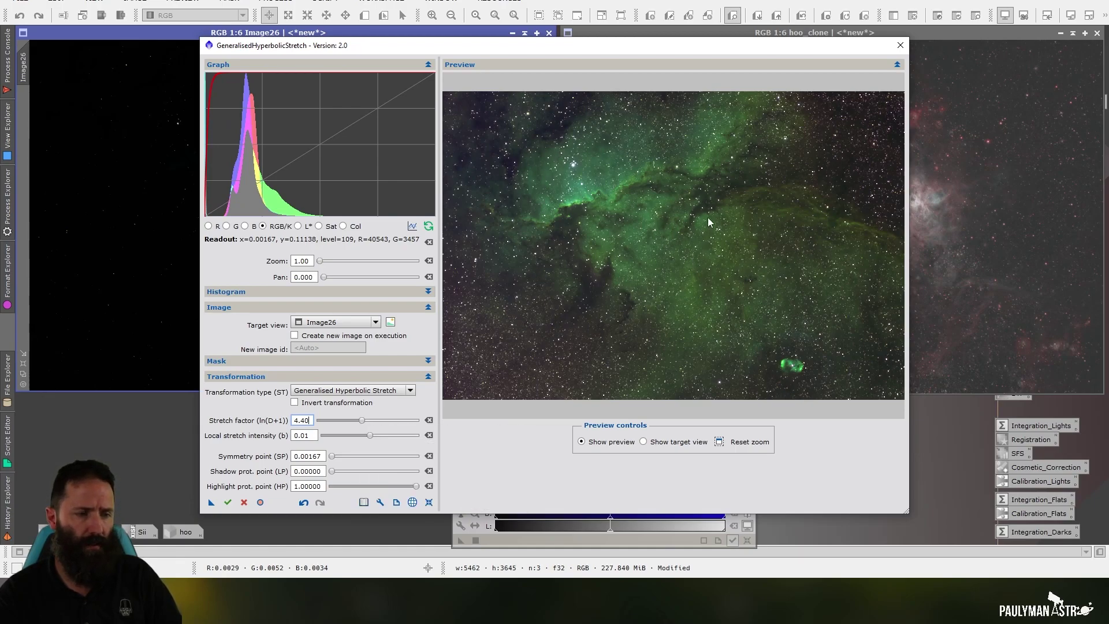
click(228, 502)
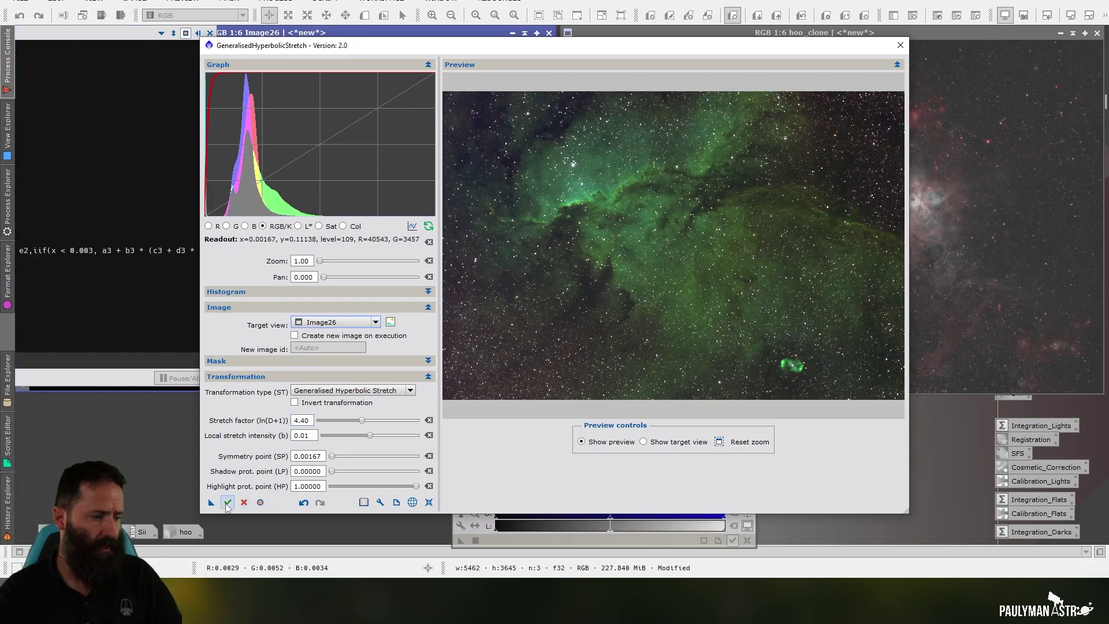
Step: Reset the stretch parameters and place the symmetry point at the histogram peak
click(429, 502)
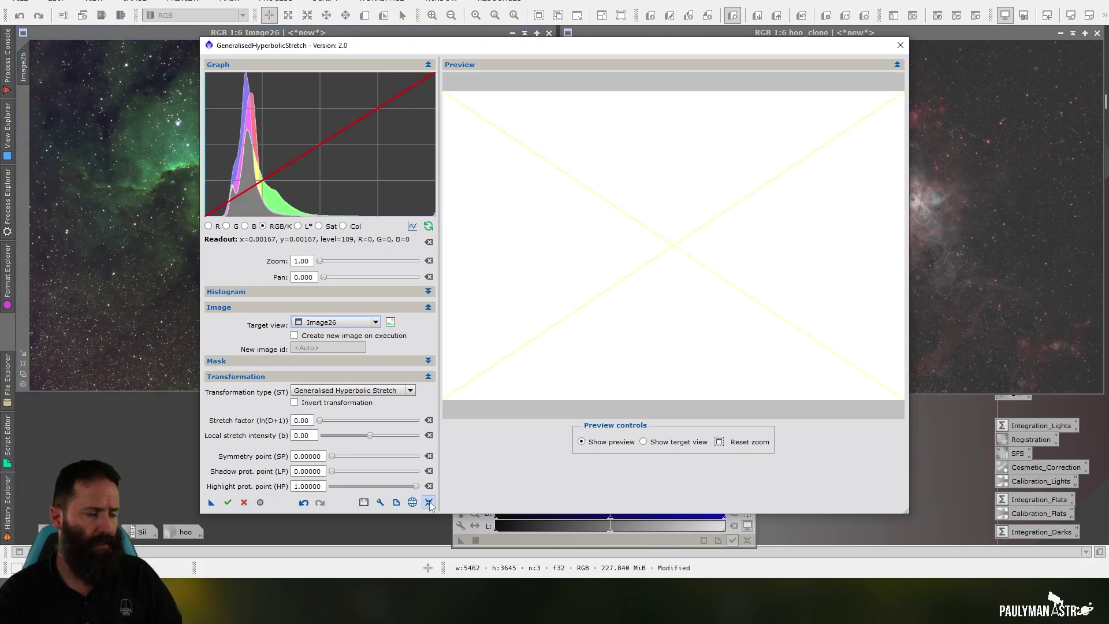
drag(319, 261, 321, 262)
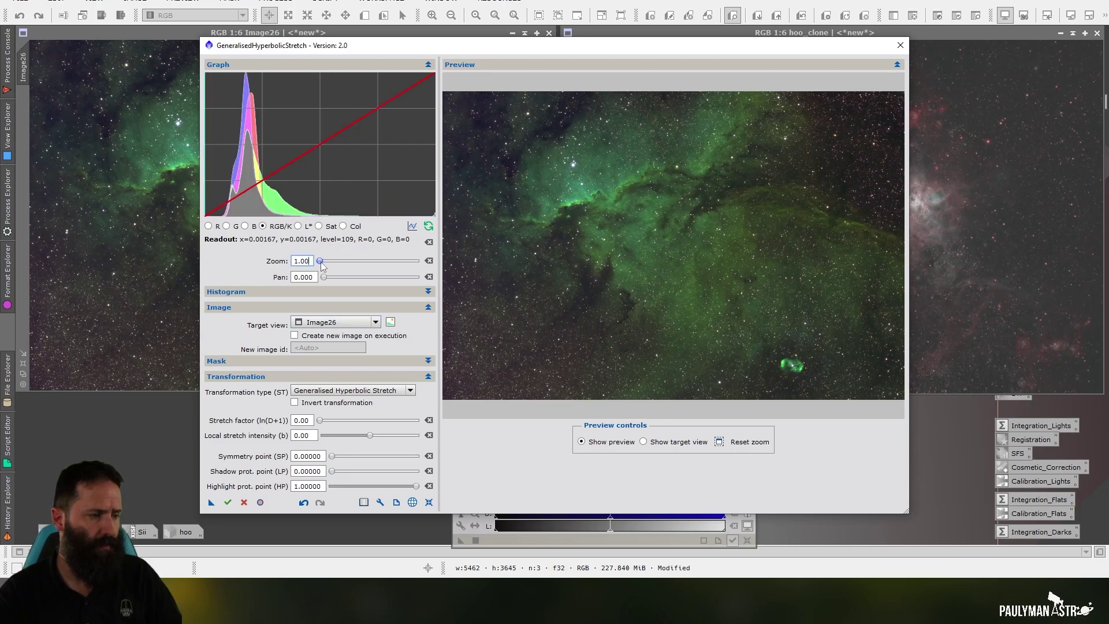
scroll(322, 263, up, 2)
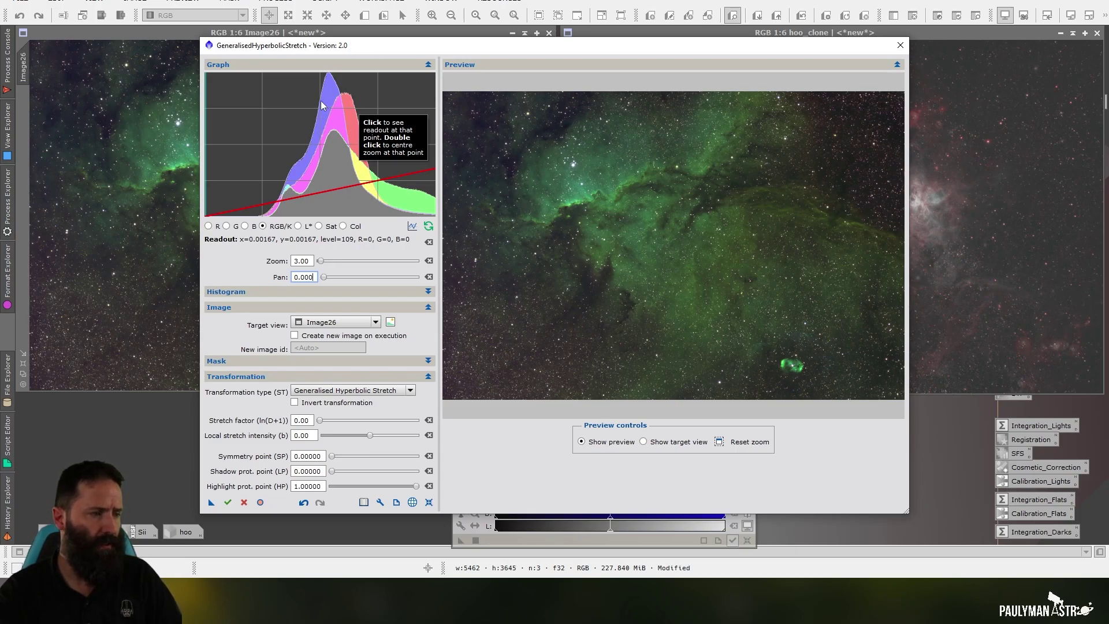
click(322, 104)
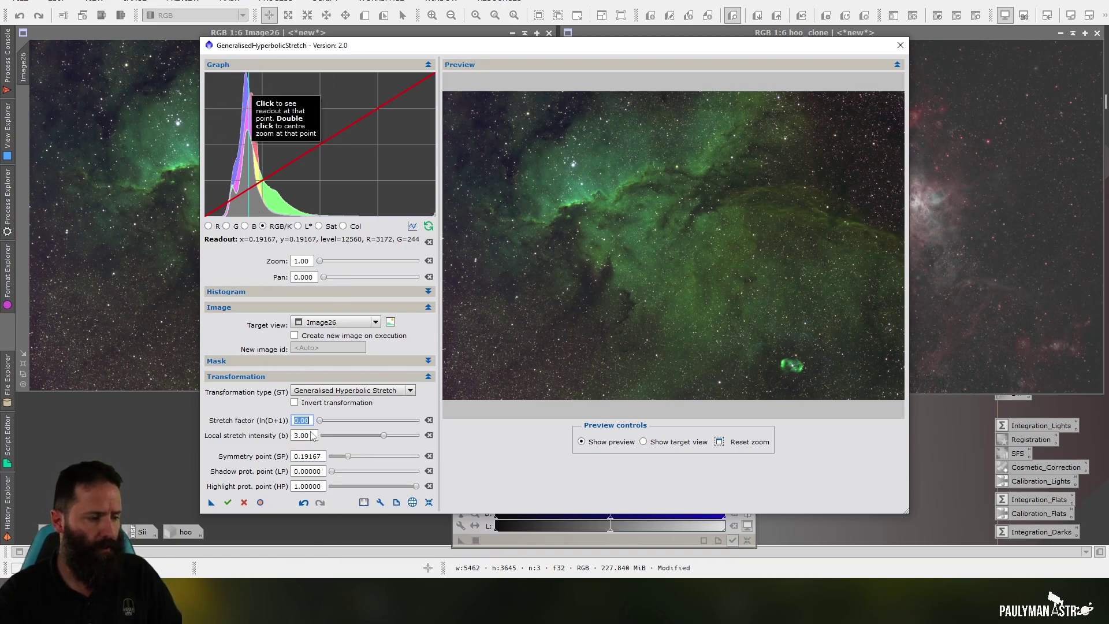
drag(320, 421, 335, 426)
Step: On the blue channel, lower highlight protection to about 0.31 and set stretch factor 1.50
click(245, 227)
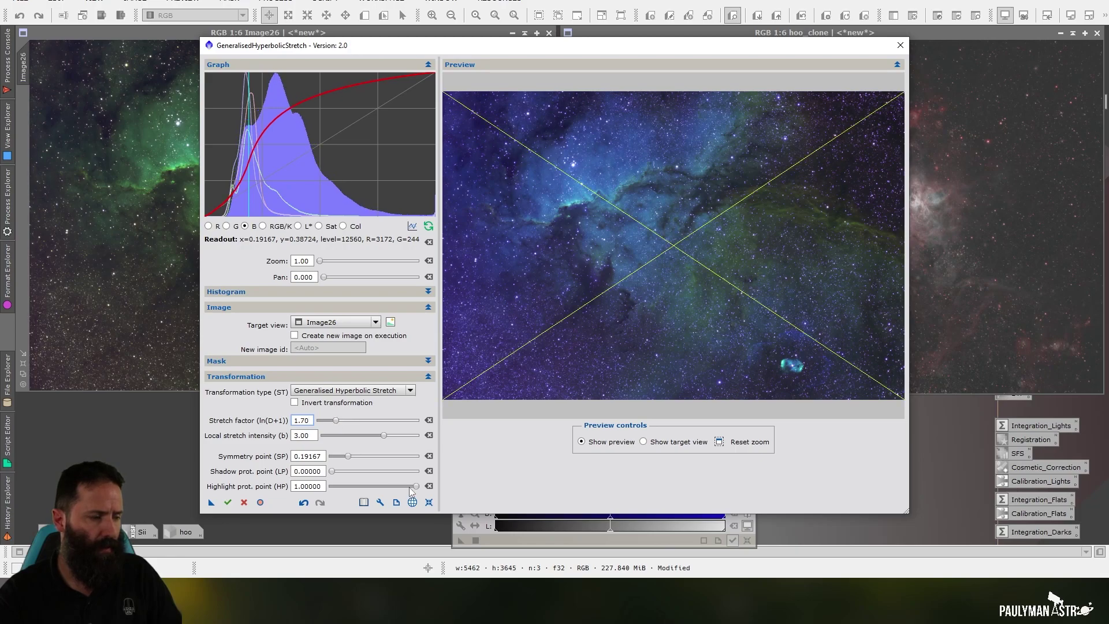
drag(397, 485, 357, 484)
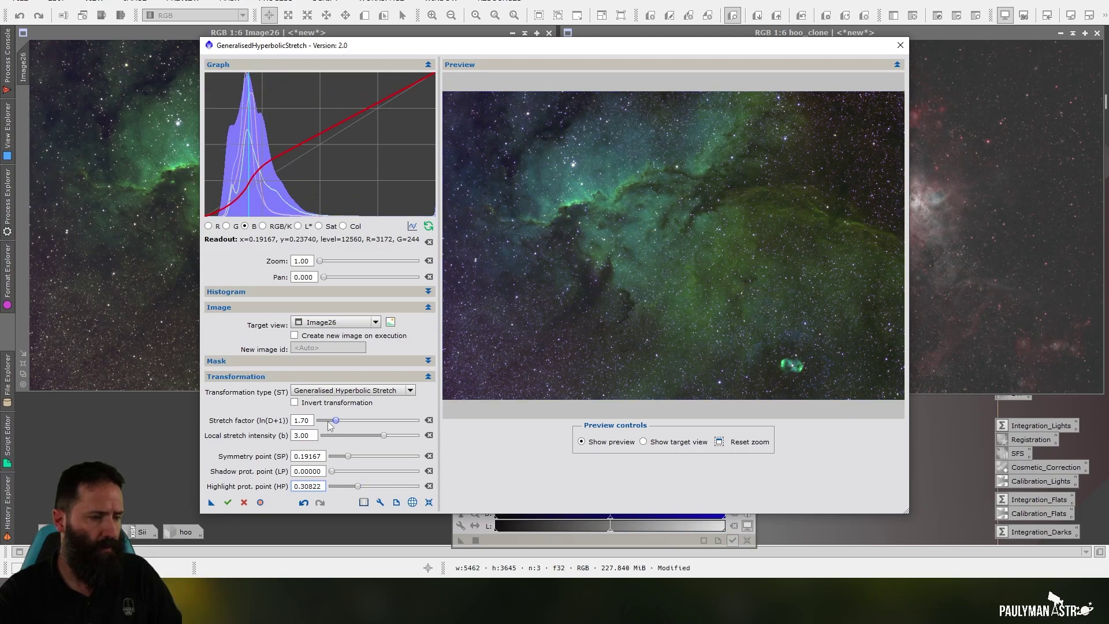
double_click(301, 420)
text(1.5)
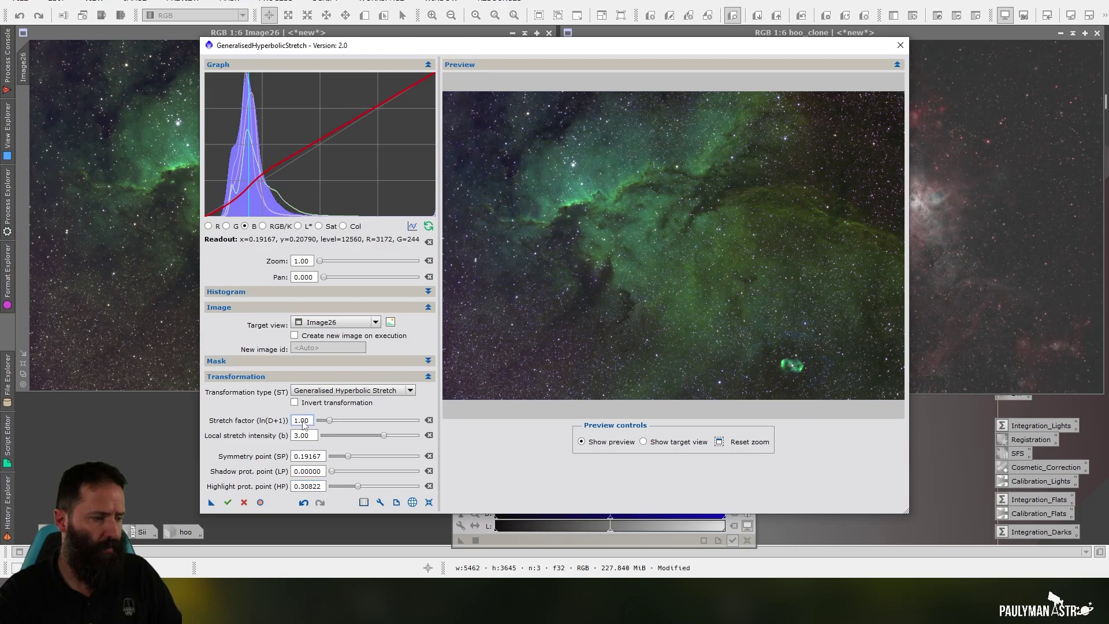
key(Tab)
Step: Apply the blue-channel stretch to Image26 and compare the green and blue histograms
click(260, 502)
click(227, 227)
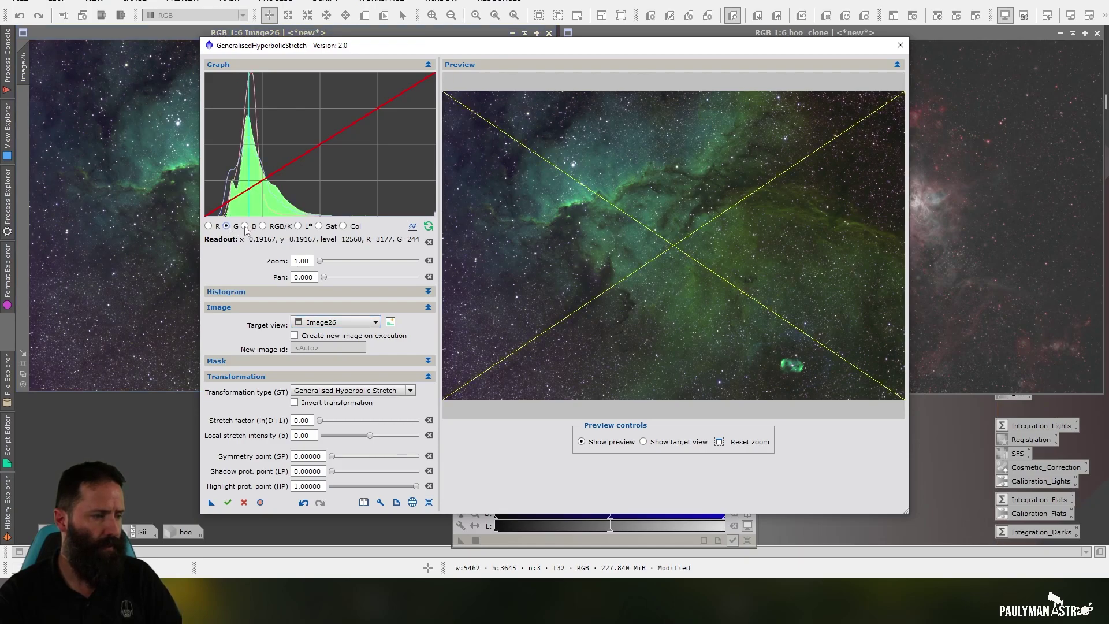
click(245, 228)
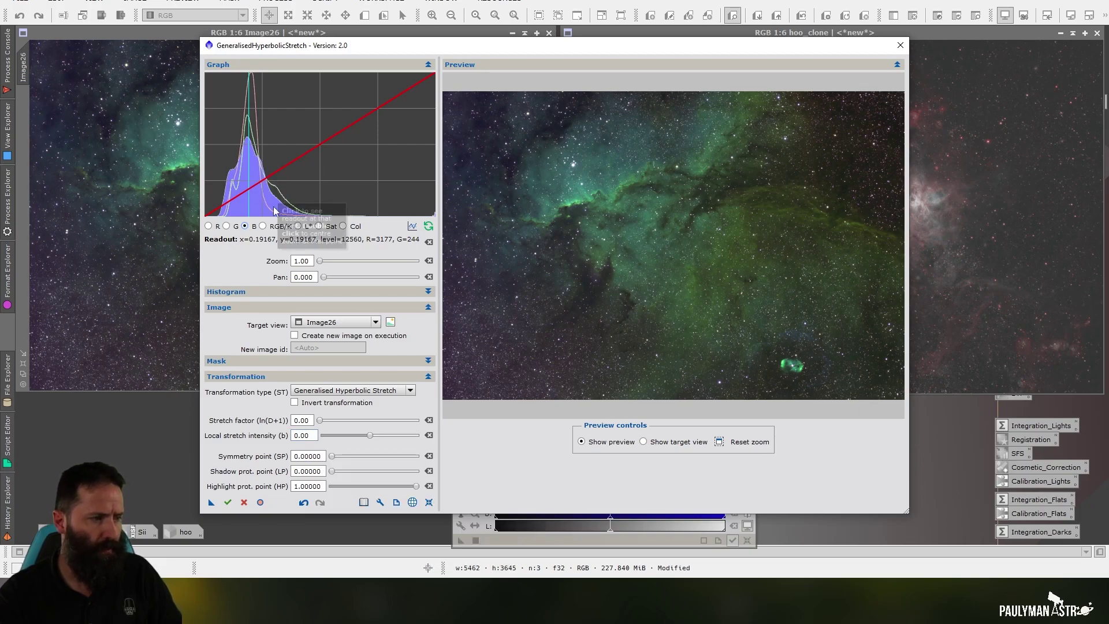
Step: Set local intensity 1.00 and stretch factor 0.10, then read the blue histogram peak at 0.22
double_click(307, 440)
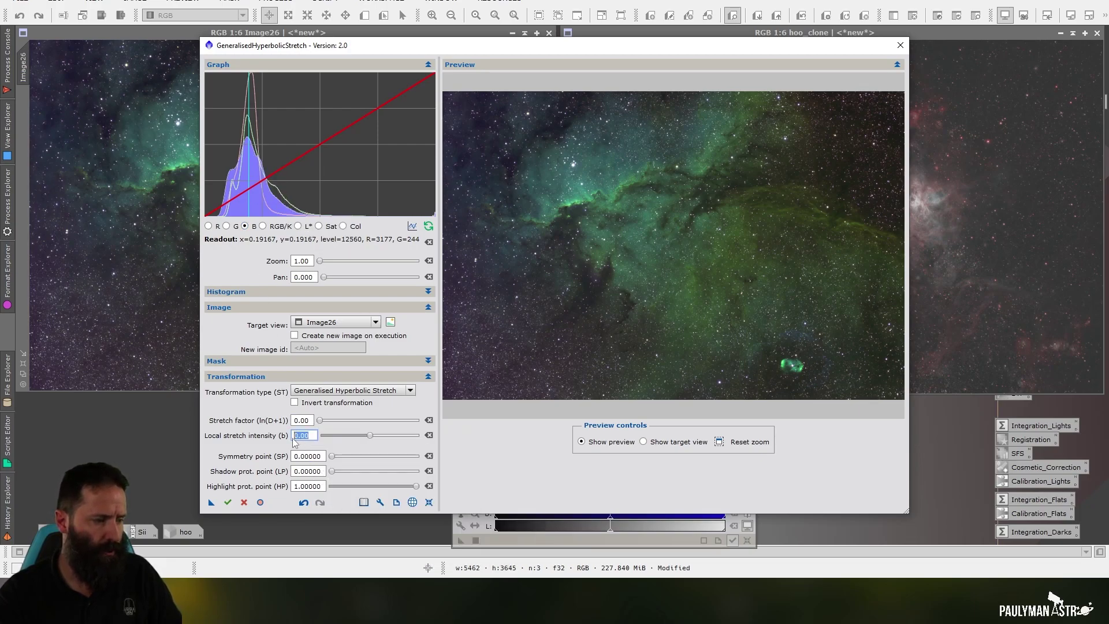
text(1)
click(305, 422)
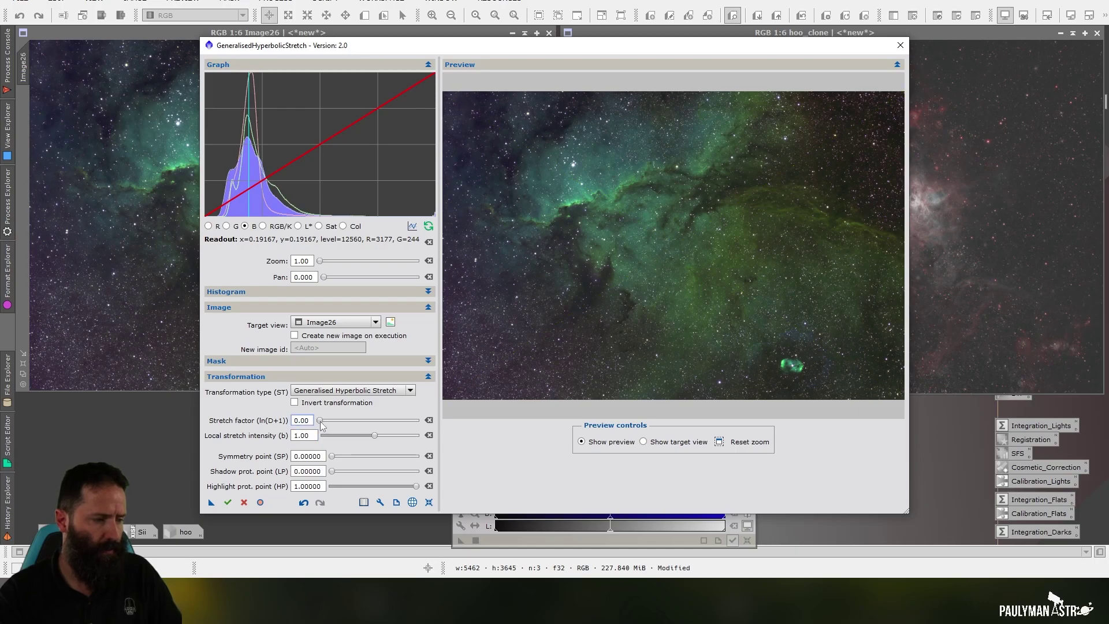
click(321, 424)
text(0.10)
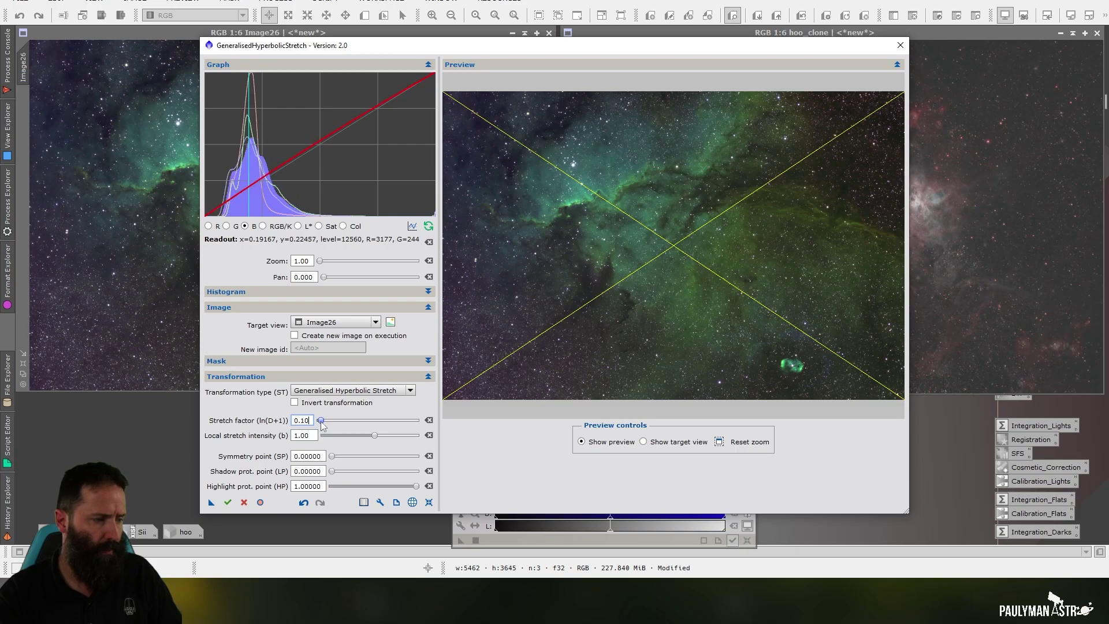
key(Return)
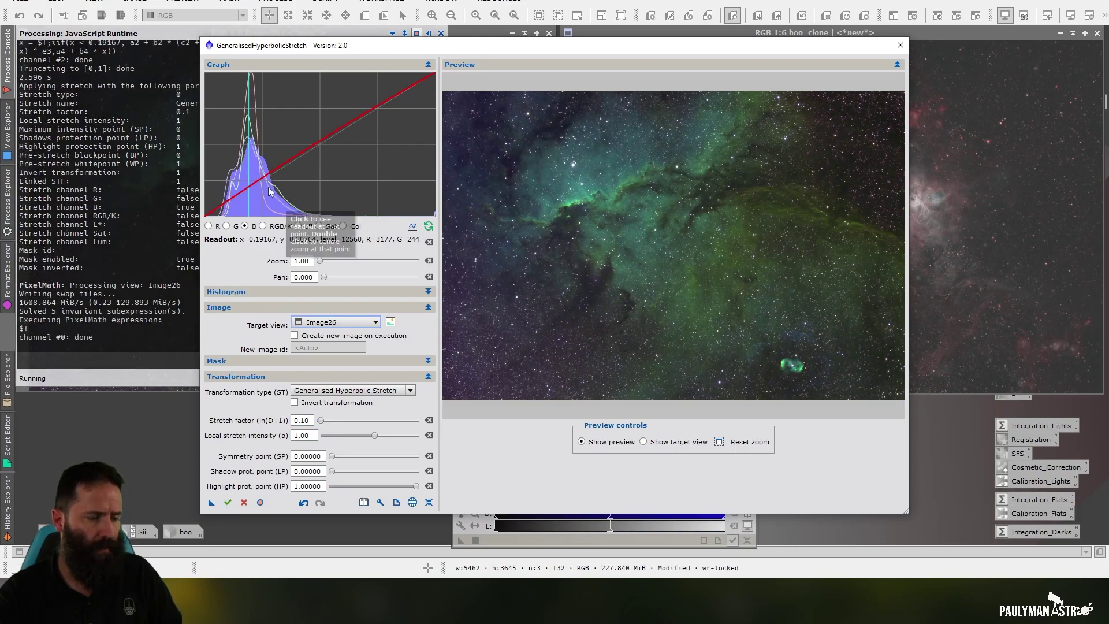
click(227, 227)
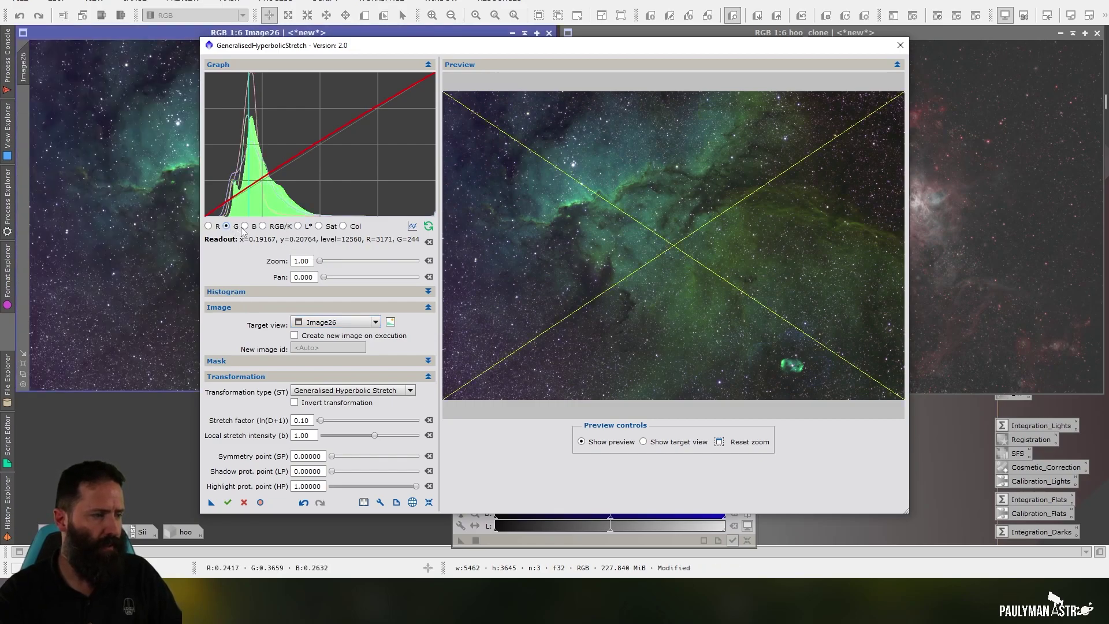
click(245, 226)
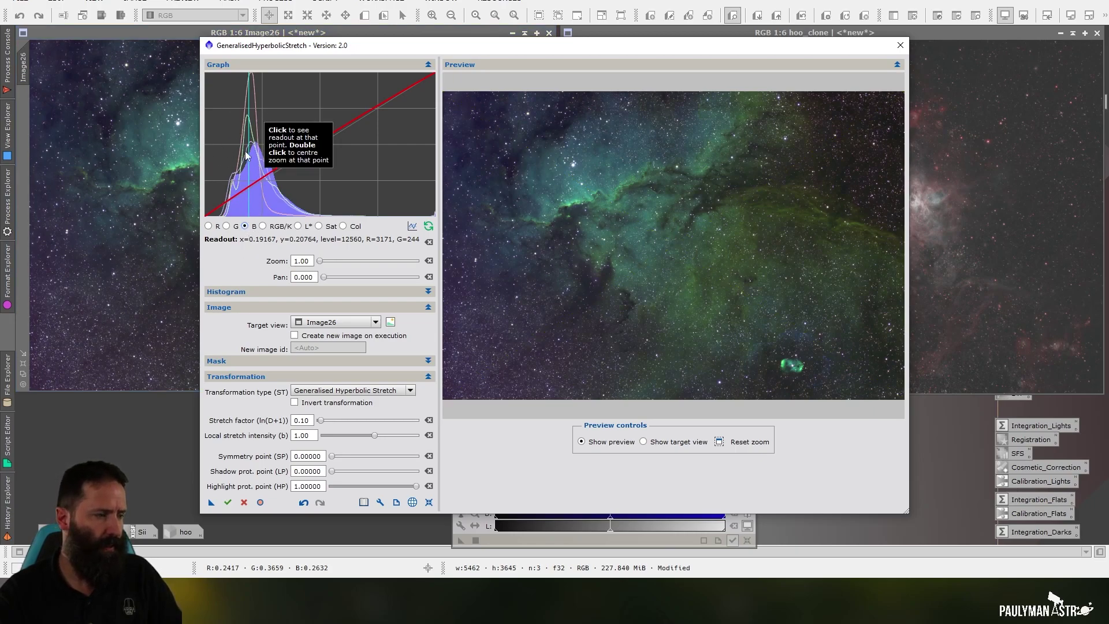
click(256, 112)
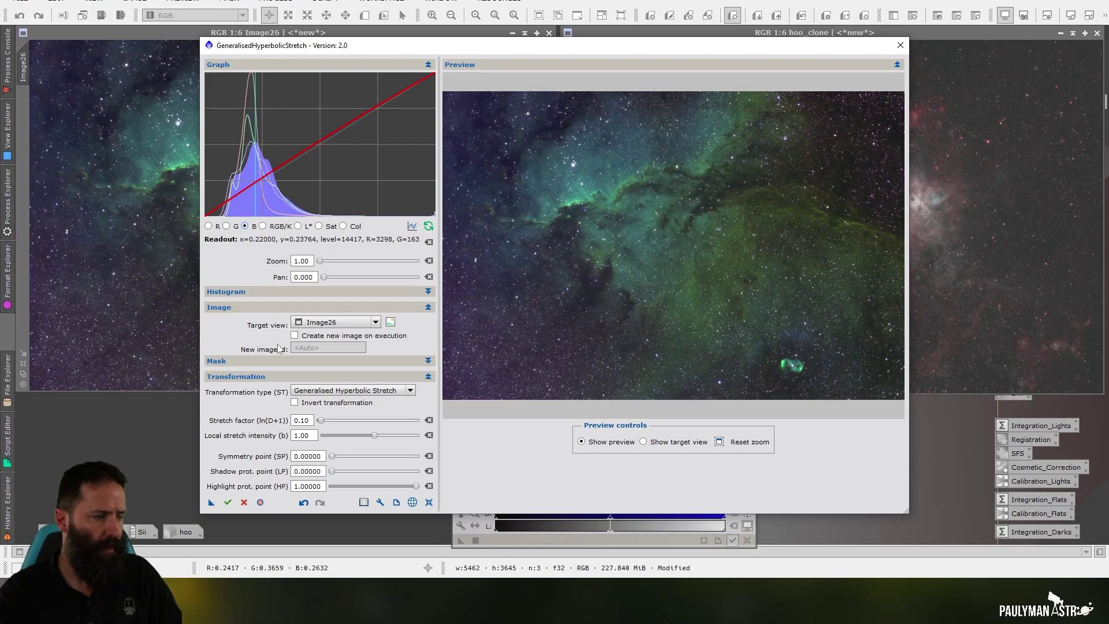
Step: Stretch the red channel with symmetry point 0.22, stretch factor 1.90 and lowered highlight protection, then apply
double_click(308, 457)
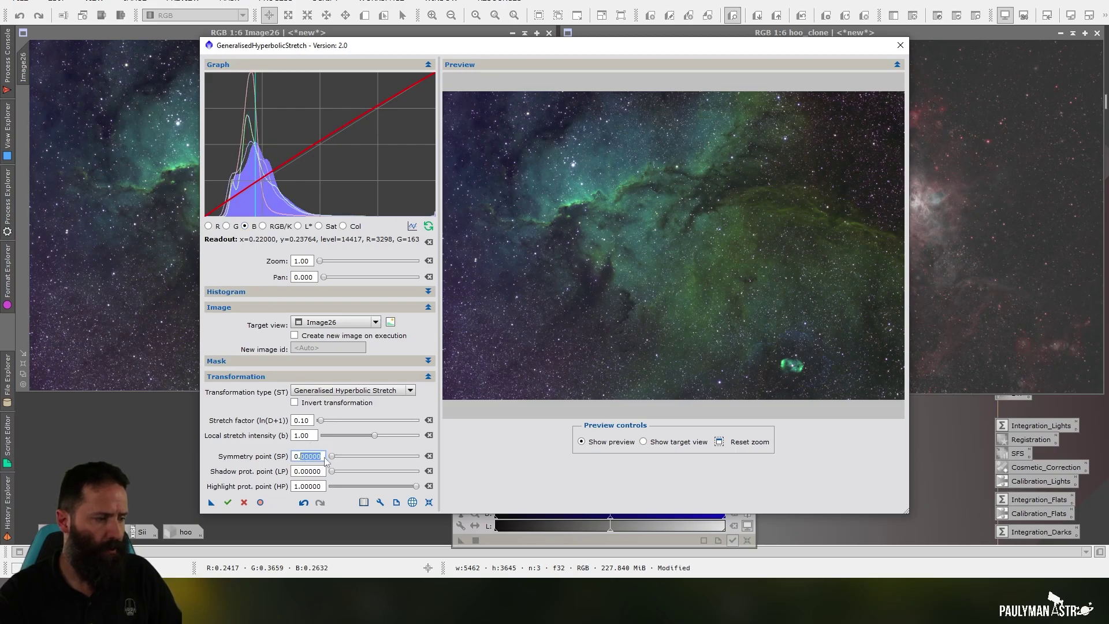
text(22)
key(Return)
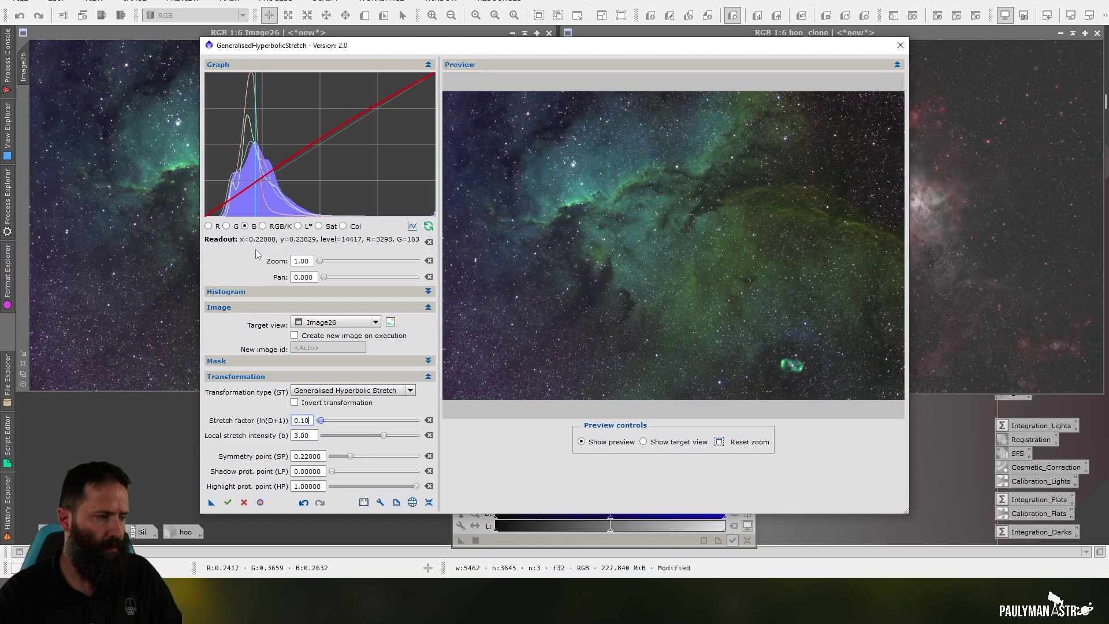
click(208, 226)
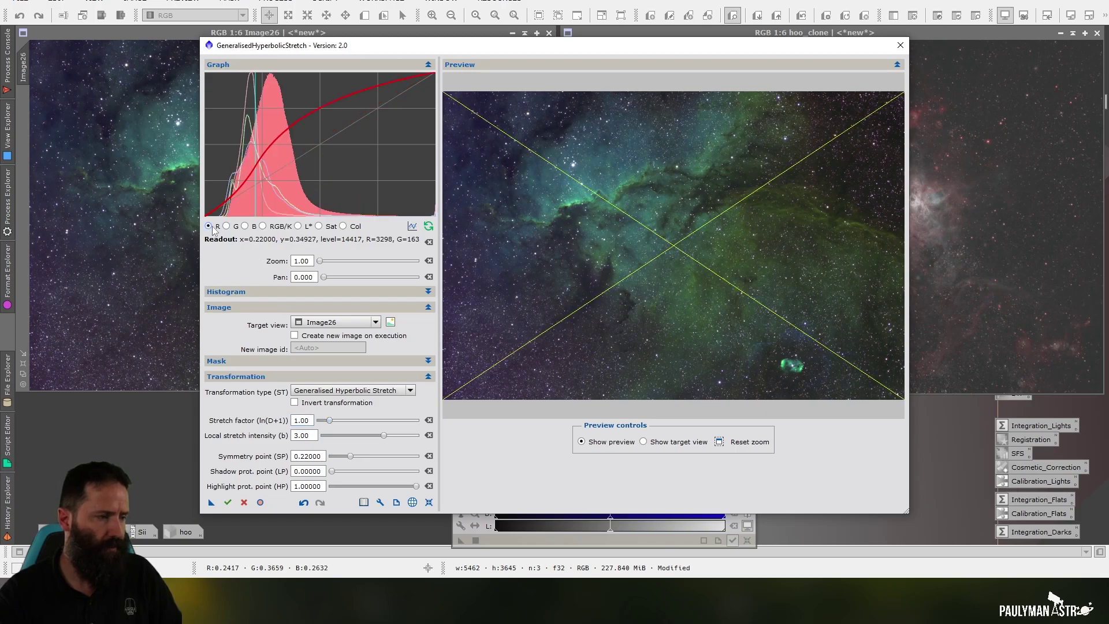
click(350, 423)
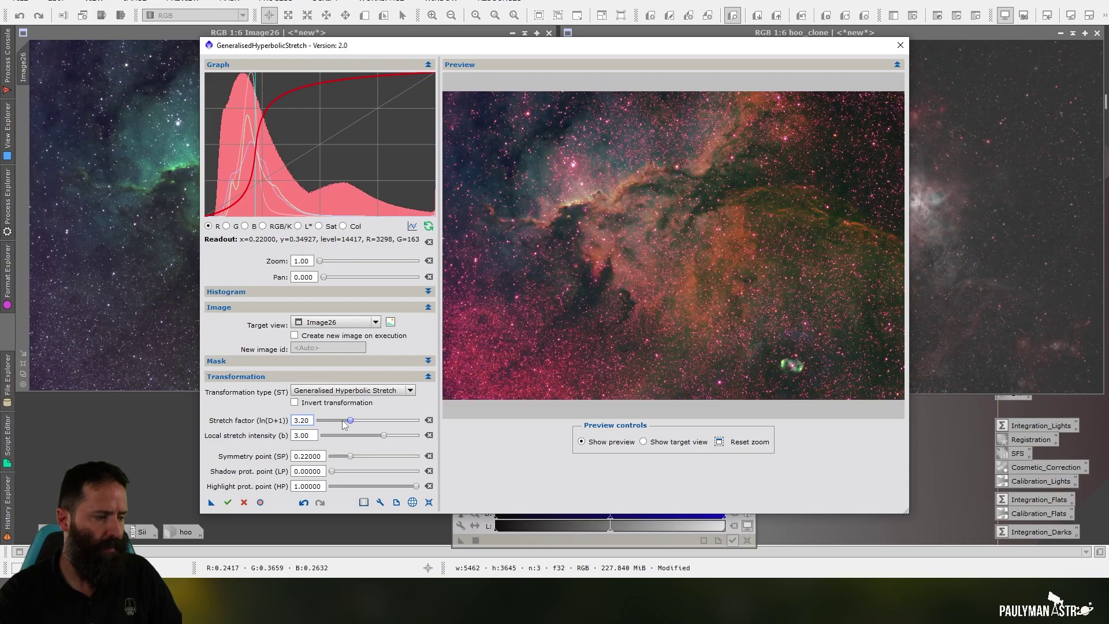
click(337, 421)
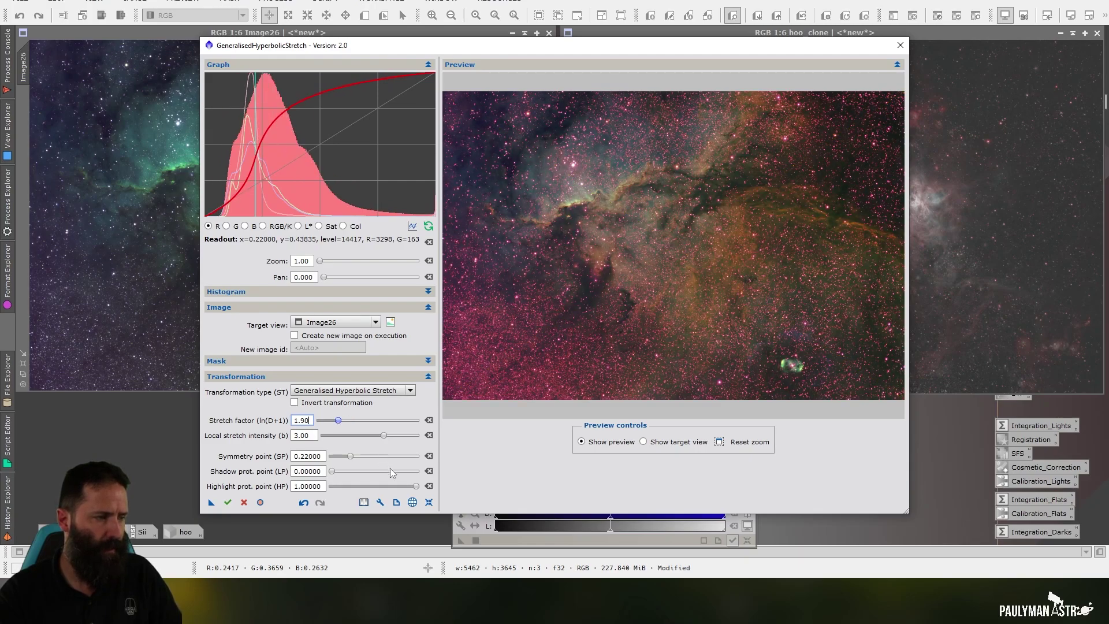
drag(399, 489, 366, 484)
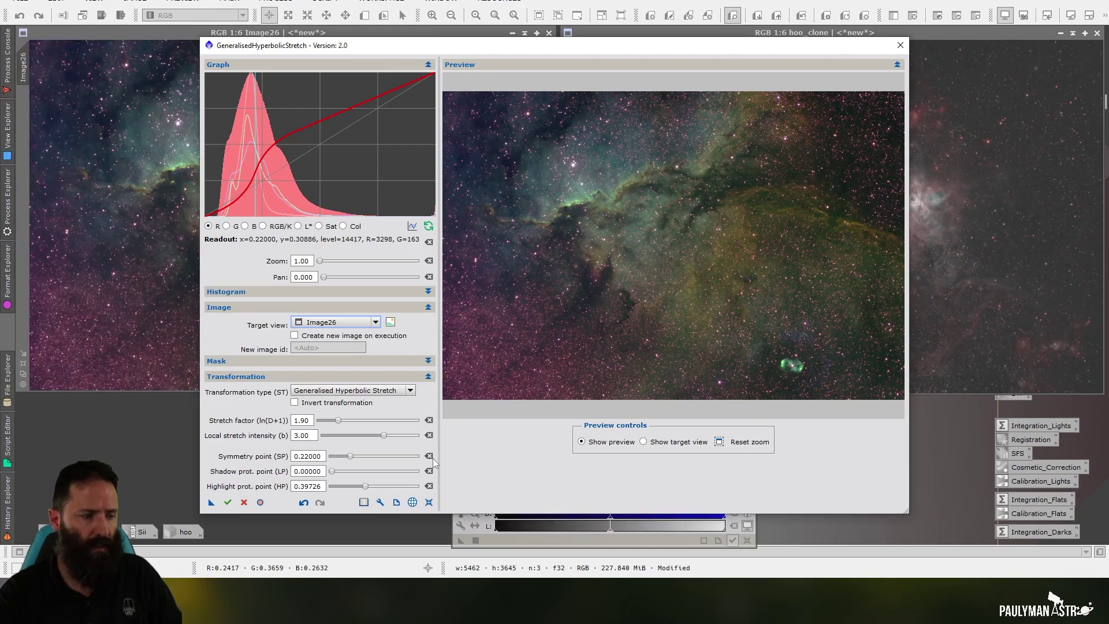
click(429, 502)
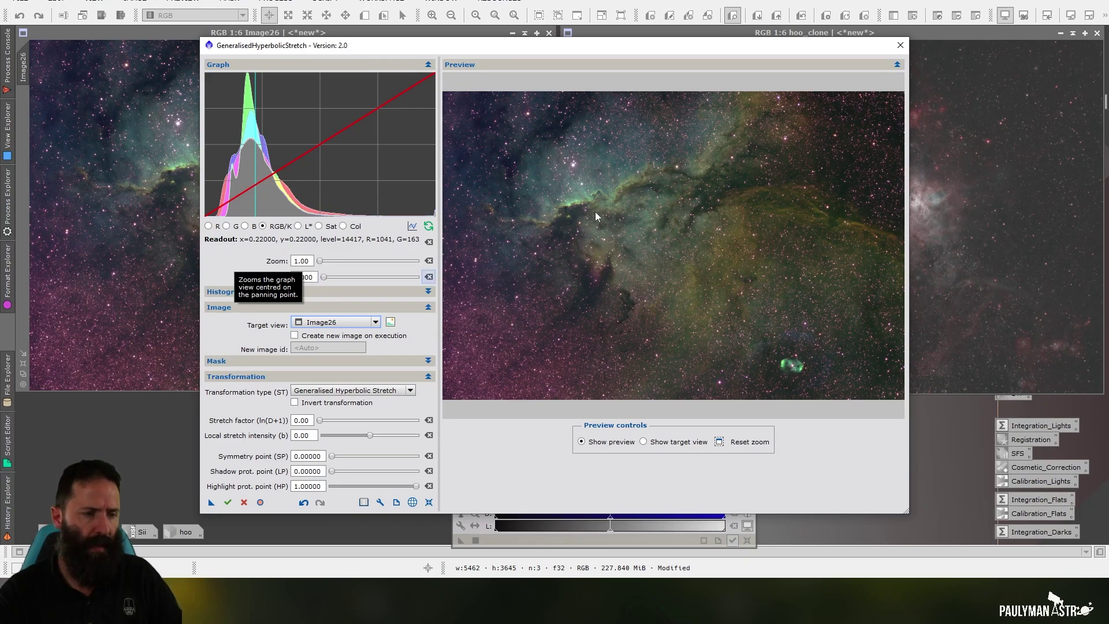
Step: Switch GHS to saturation with local intensity 1.00 and stretch factor about 0.40
click(319, 227)
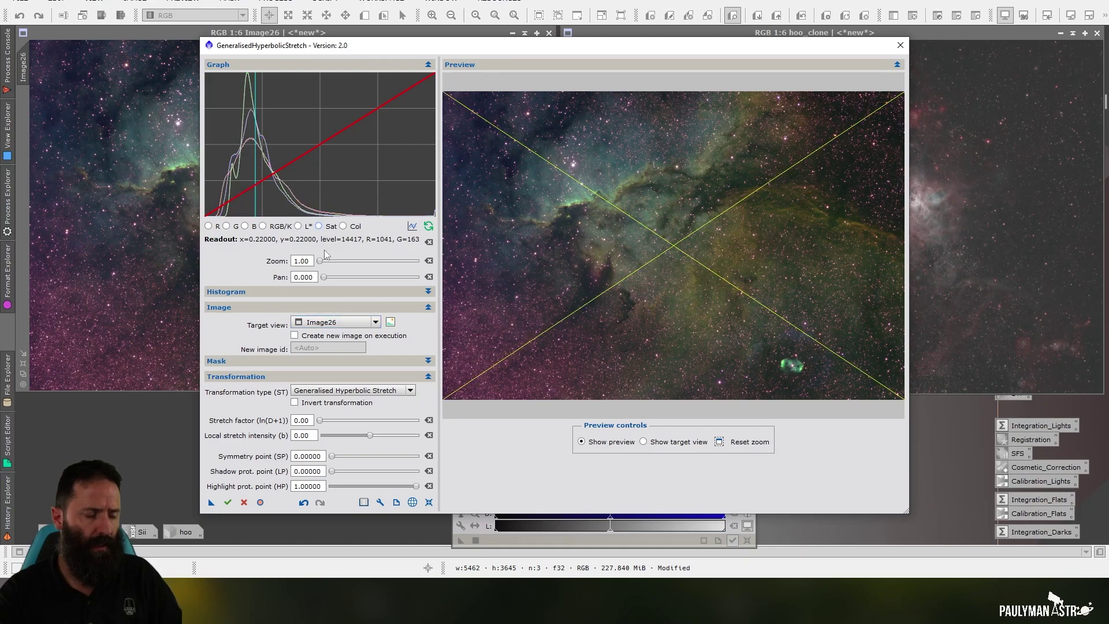
double_click(301, 436)
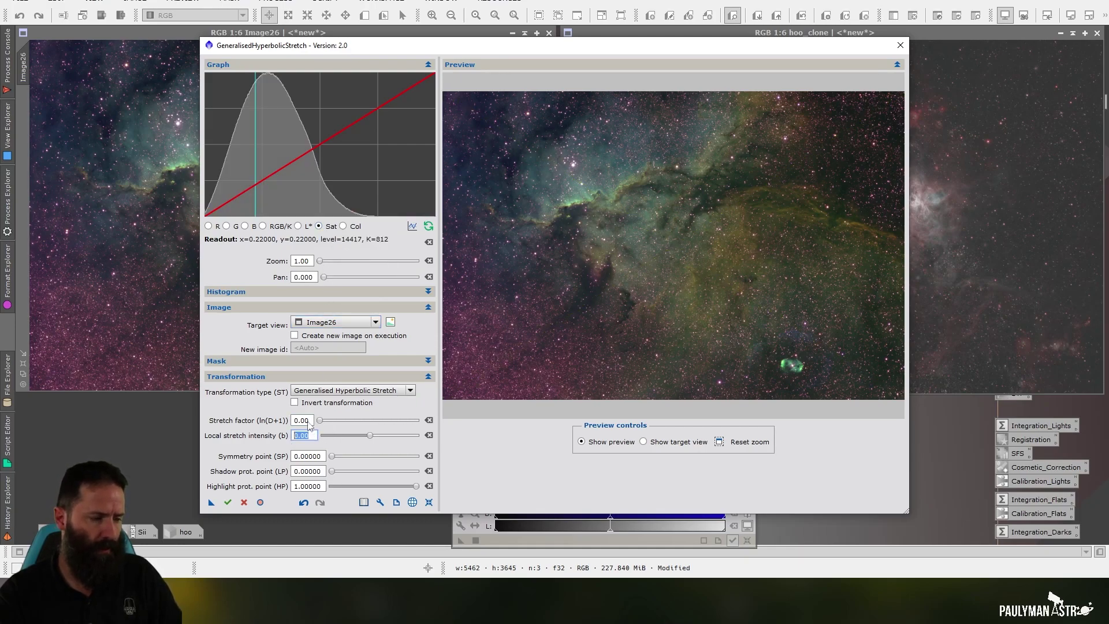
text(1)
key(Return)
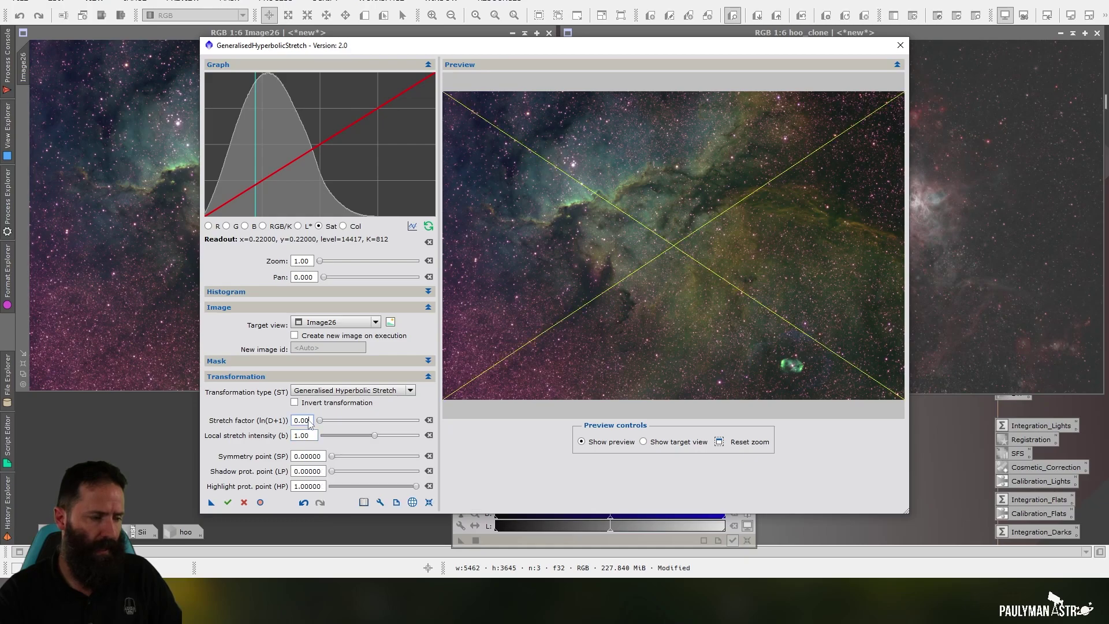
drag(319, 423, 325, 426)
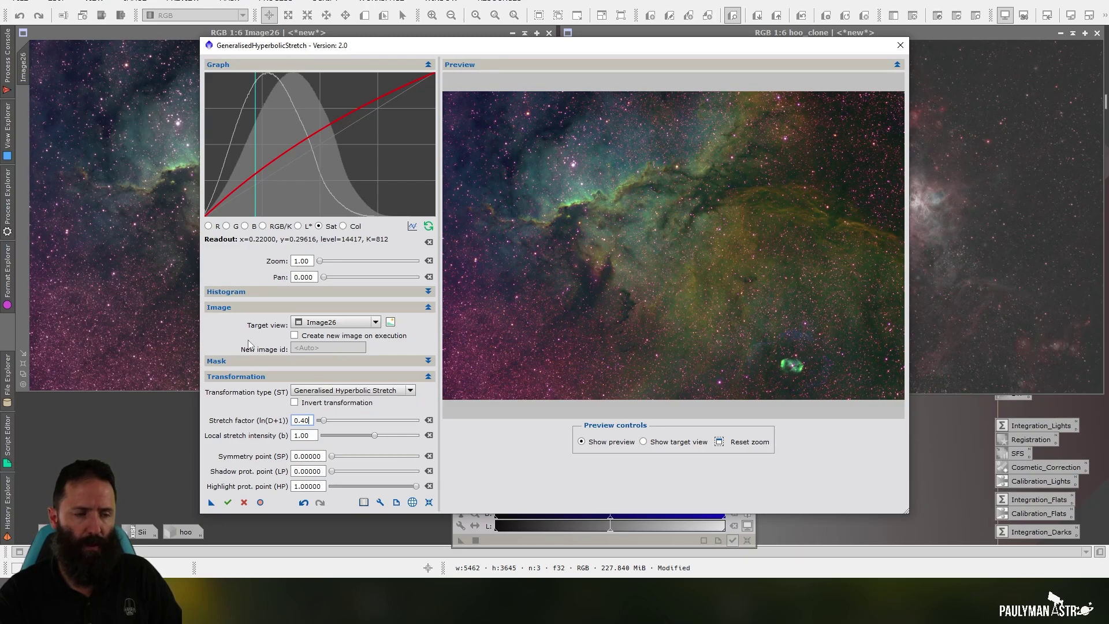
Step: Close the GeneralisedHyperbolicStretch tool, leaving saturated Image26 beside hoo_clone
click(228, 503)
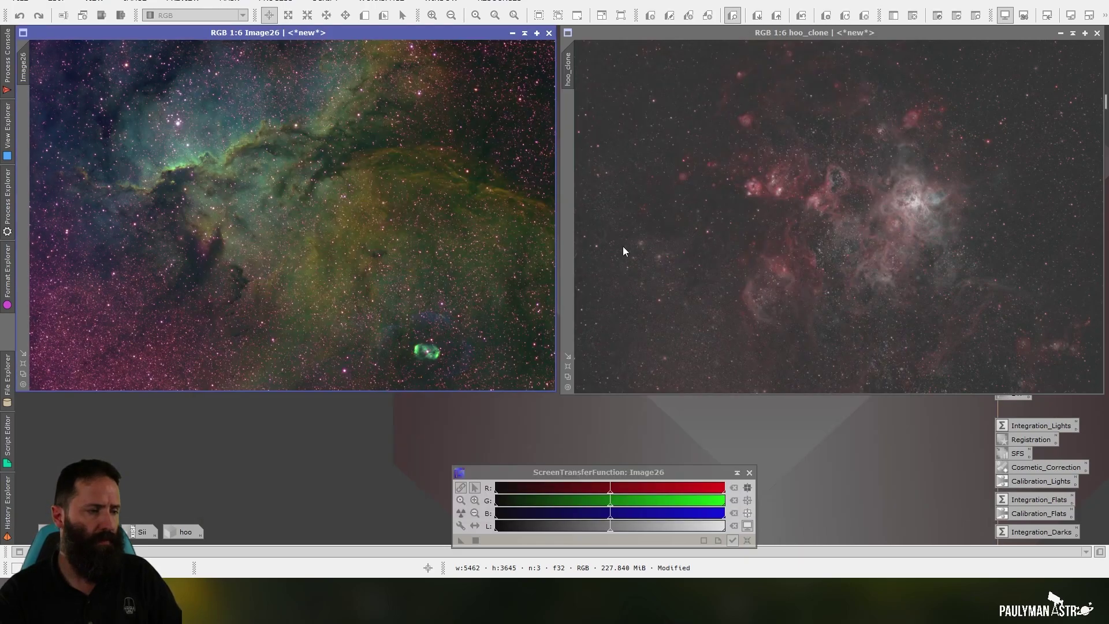